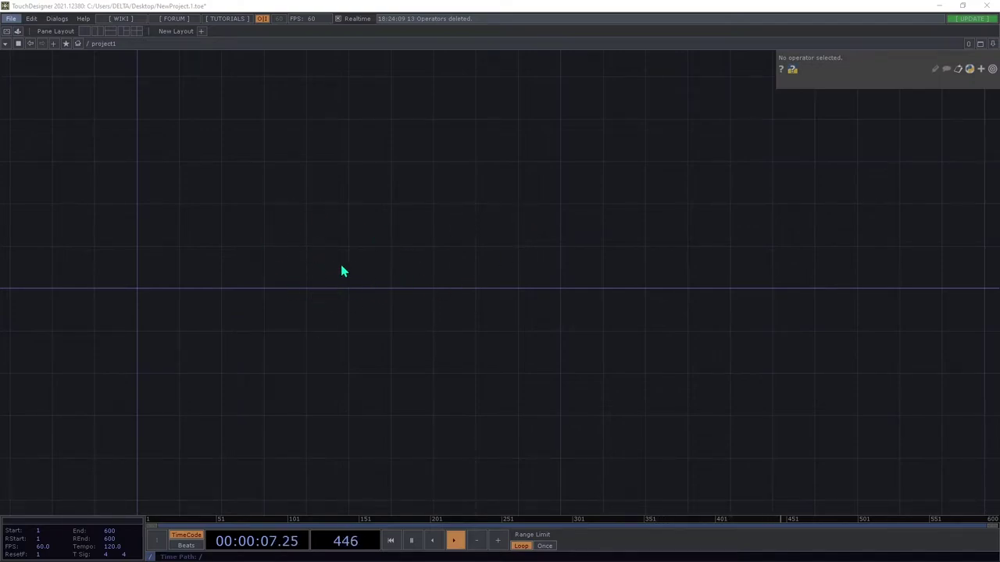
left_click_drag(263, 326, 345, 329)
middle_click_drag(262, 292, 276, 303)
left_click_drag(310, 308, 367, 337)
scroll(303, 305, "down", 3)
scroll(295, 295, "up", 4)
scroll(297, 300, "down", 5)
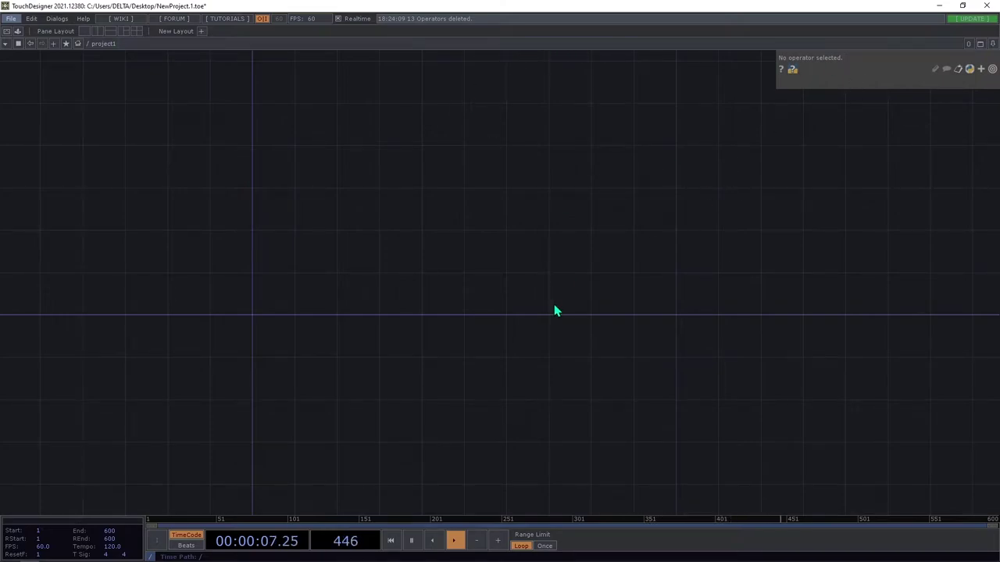
scroll(275, 313, "up", 3)
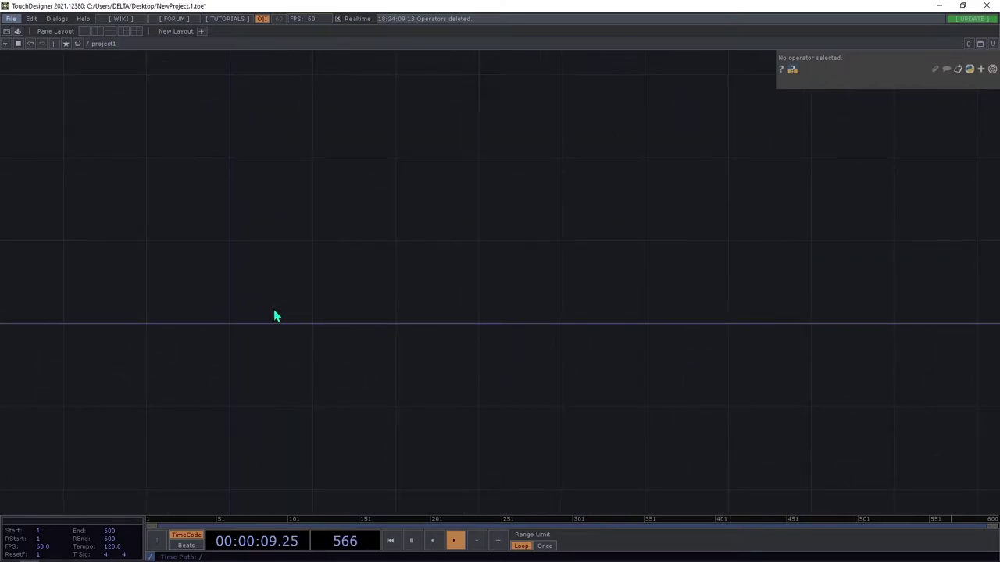
scroll(281, 313, "down", 5)
scroll(283, 309, "up", 3)
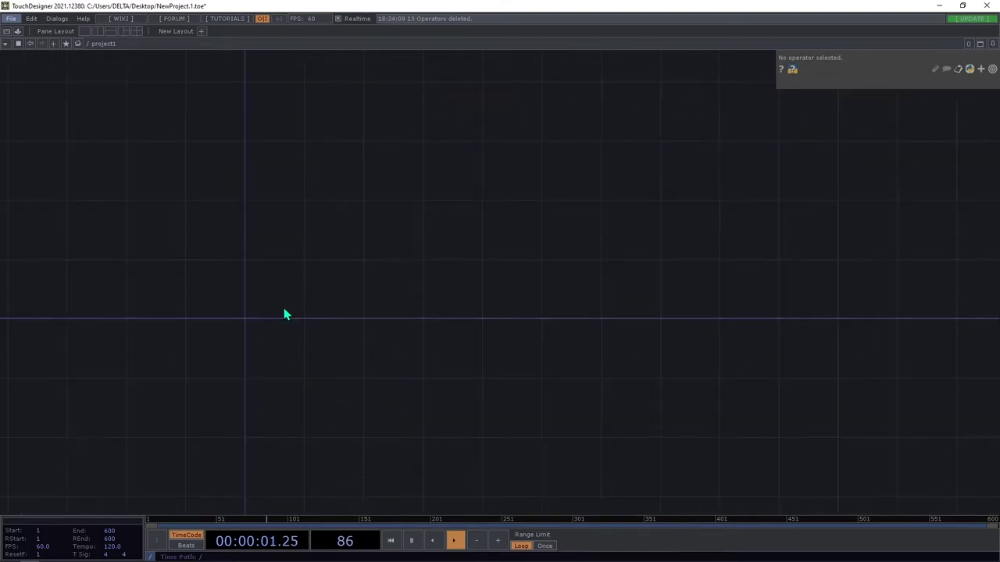
scroll(285, 311, "down", 1)
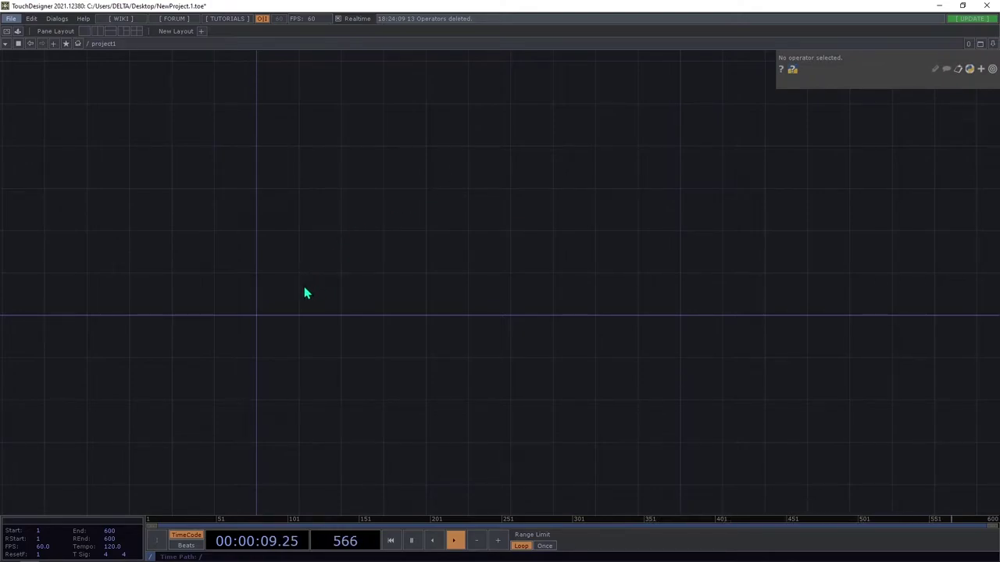
scroll(316, 295, "up", 4)
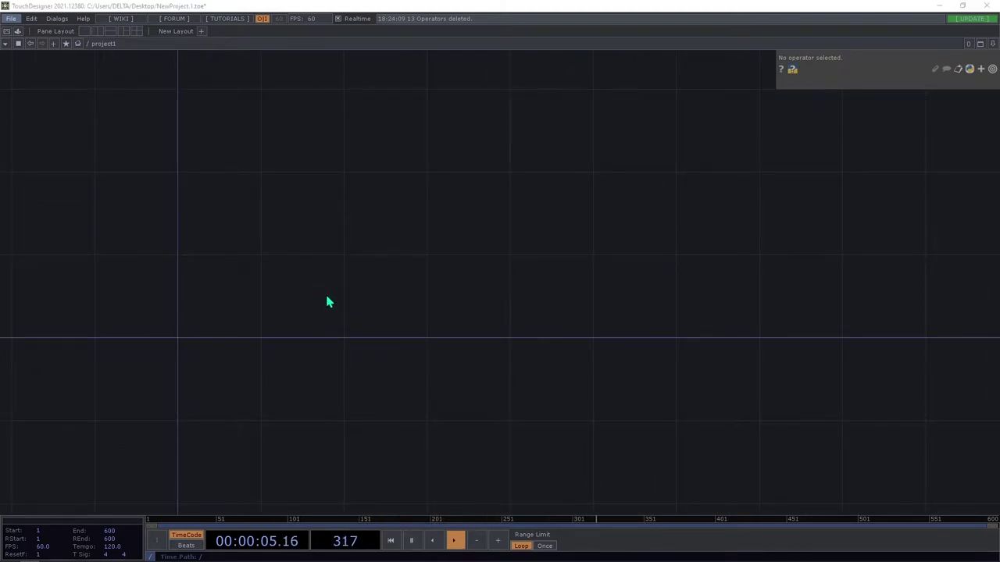
Add a Mouse In CHOP to the empty project1 network.
key("Tab")
type("m")
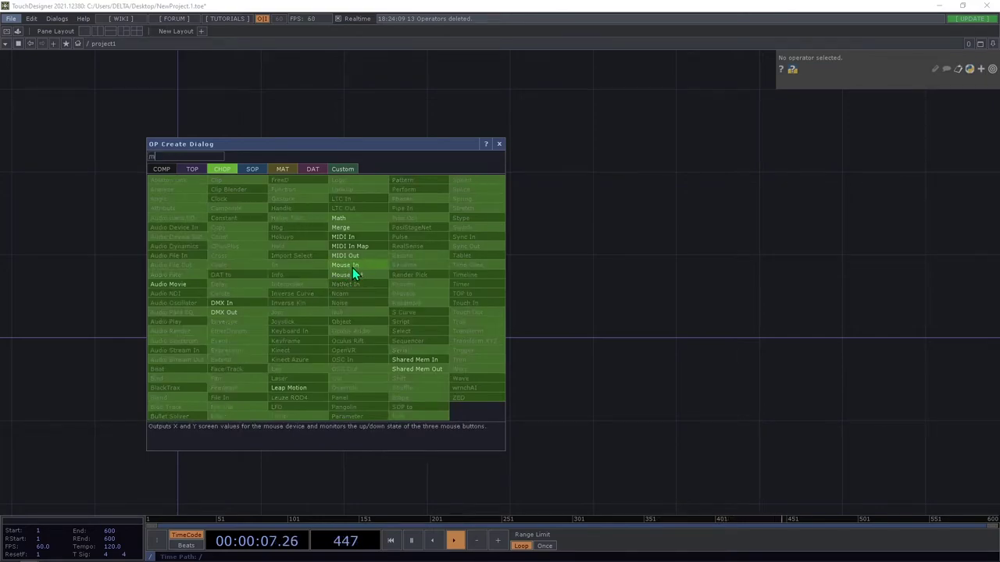
type("o")
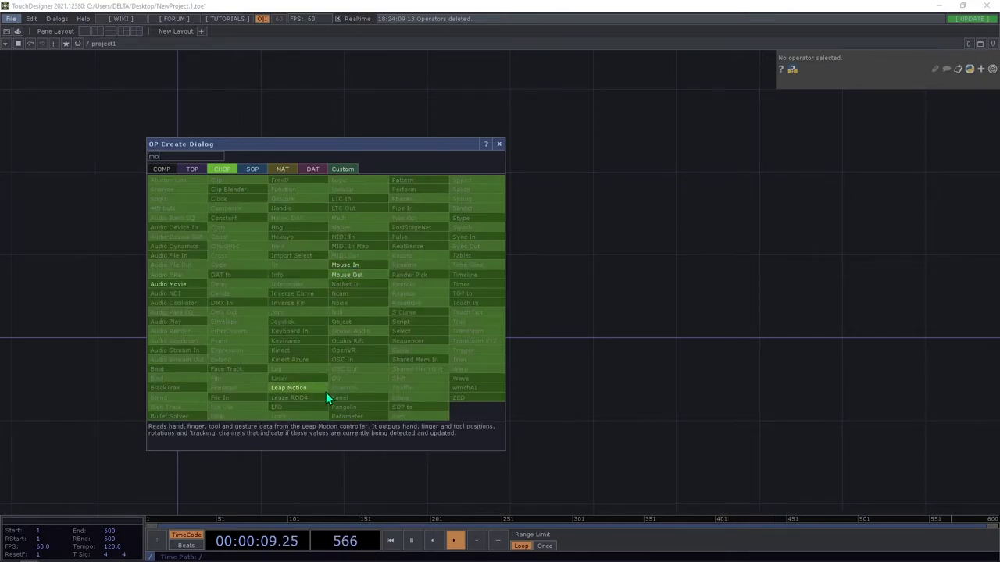
left_click(356, 265)
left_click(383, 218)
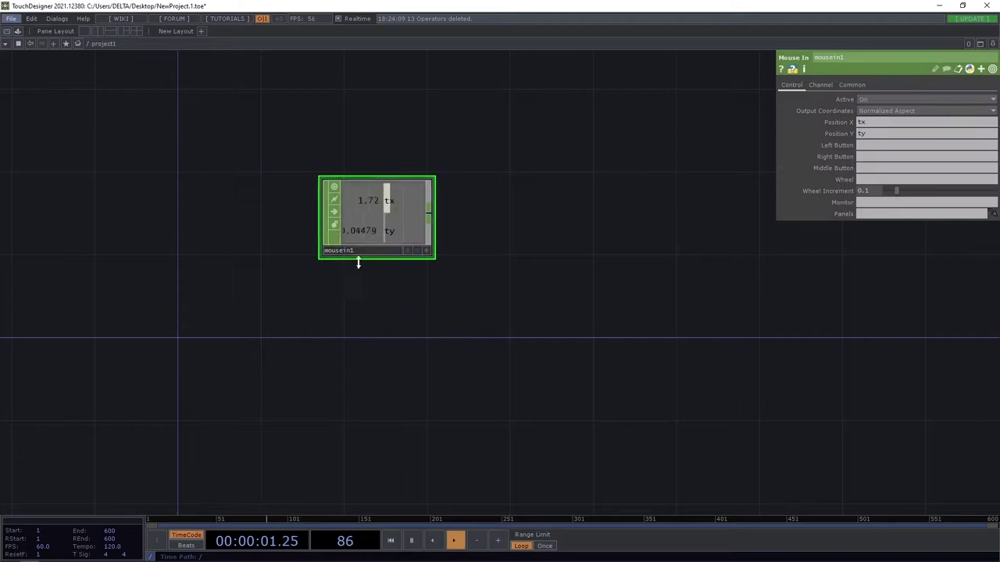
Examine how the Mouse In node's tx and ty channels respond to pointer movement across the screen.
left_click_drag(507, 281, 490, 343)
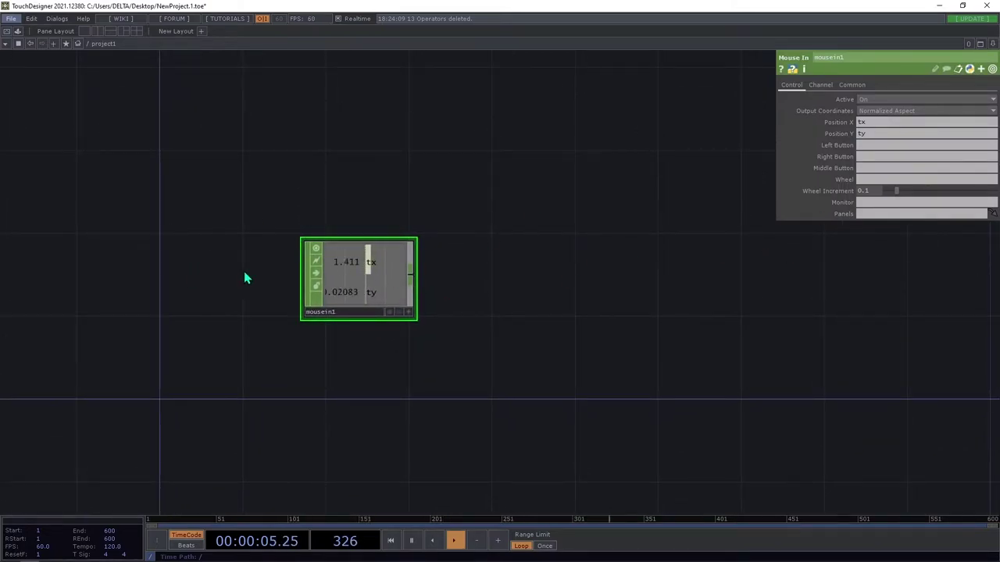
left_click_drag(456, 295, 456, 291)
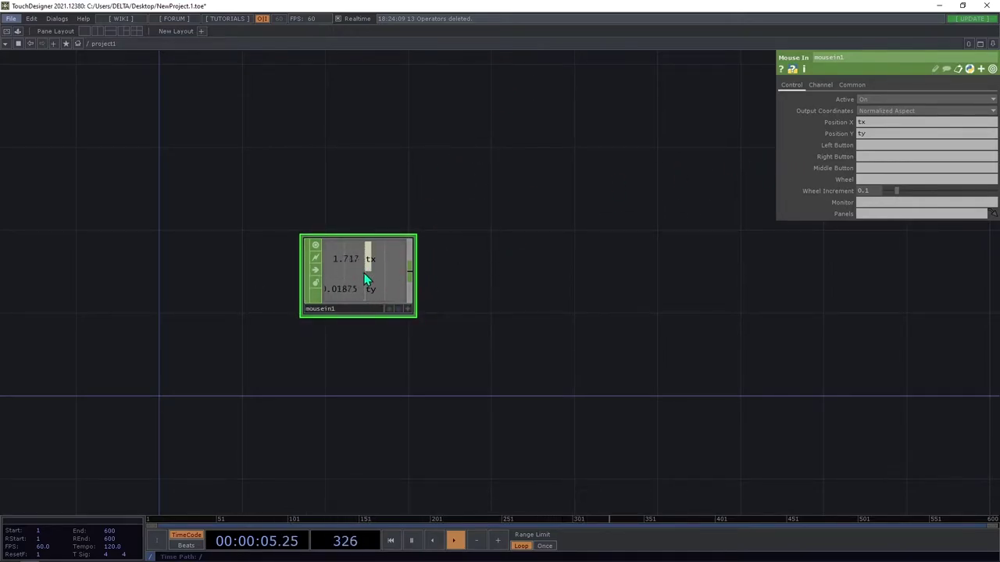
scroll(350, 269, "up", 3)
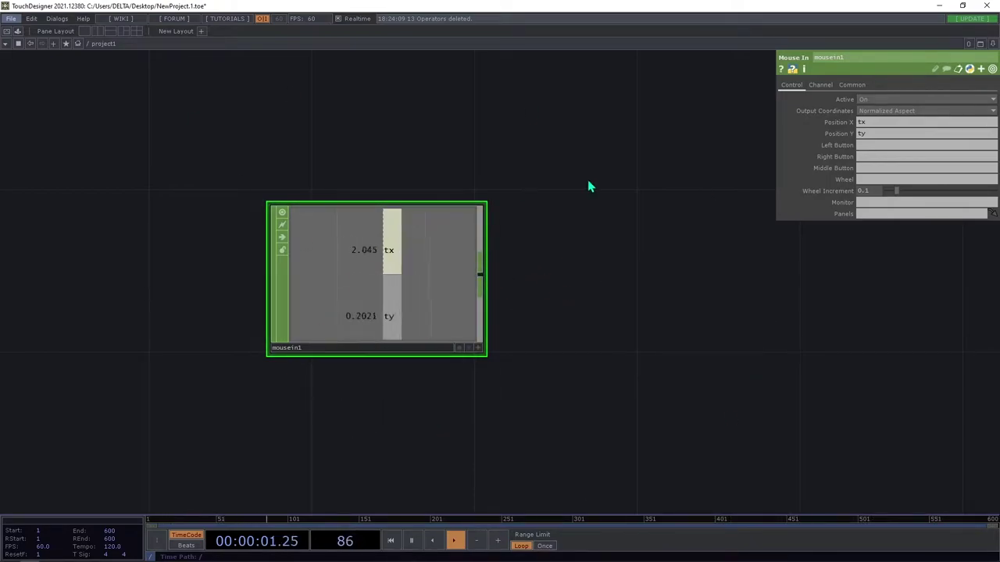
left_click_drag(537, 359, 403, 309)
left_click_drag(370, 245, 338, 334)
scroll(338, 334, "down", 3)
scroll(333, 318, "up", 1)
scroll(336, 321, "up", 1)
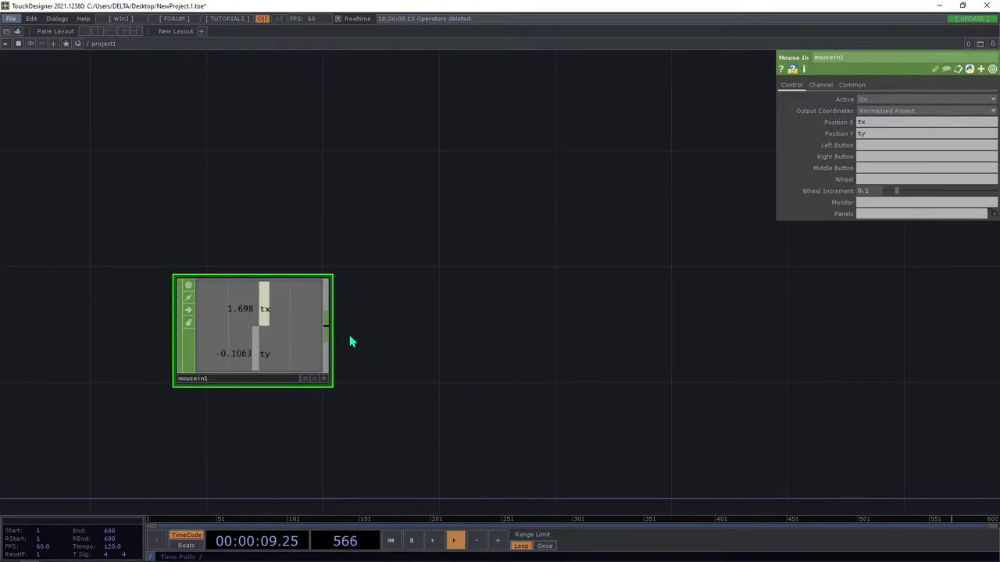
scroll(310, 350, "up", 3)
scroll(310, 349, "up", 2)
scroll(385, 305, "down", 3)
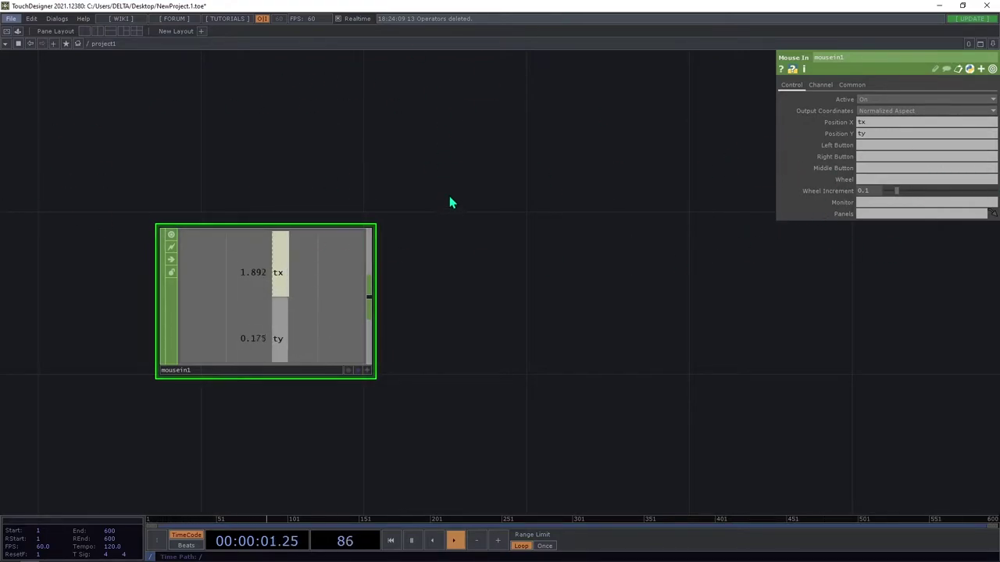
left_click_drag(488, 321, 439, 283)
scroll(473, 288, "down", 3)
Name the Mouse In button channels lb for Left Button, rb for Right Button and mb for Middle Button.
left_click(889, 134)
left_click(892, 147)
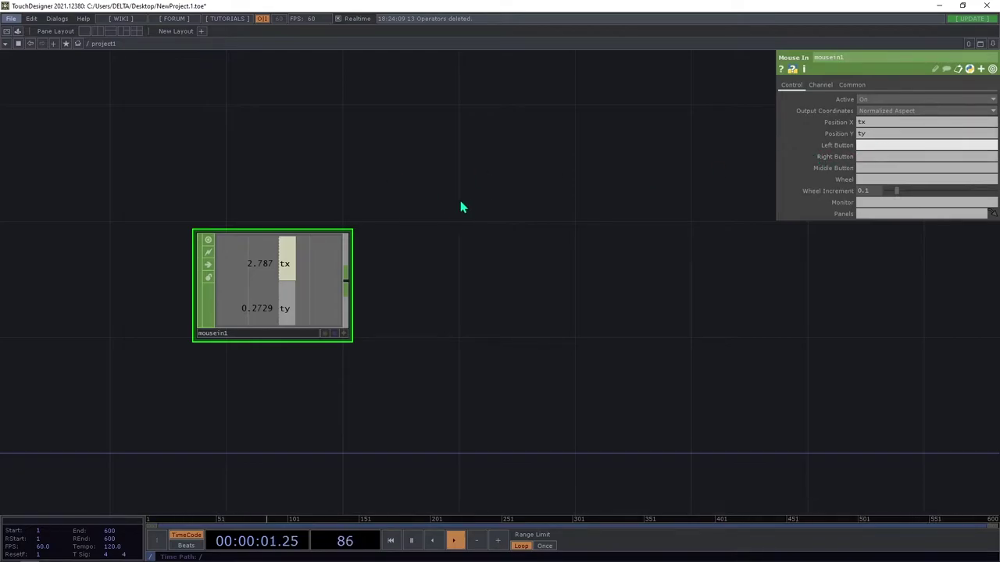
type("1")
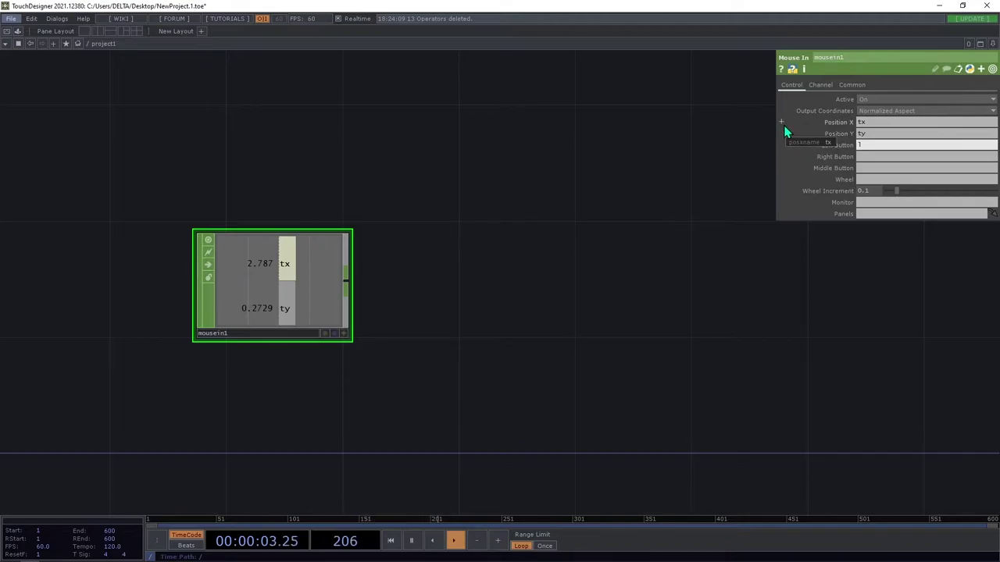
type("b")
left_click(867, 156)
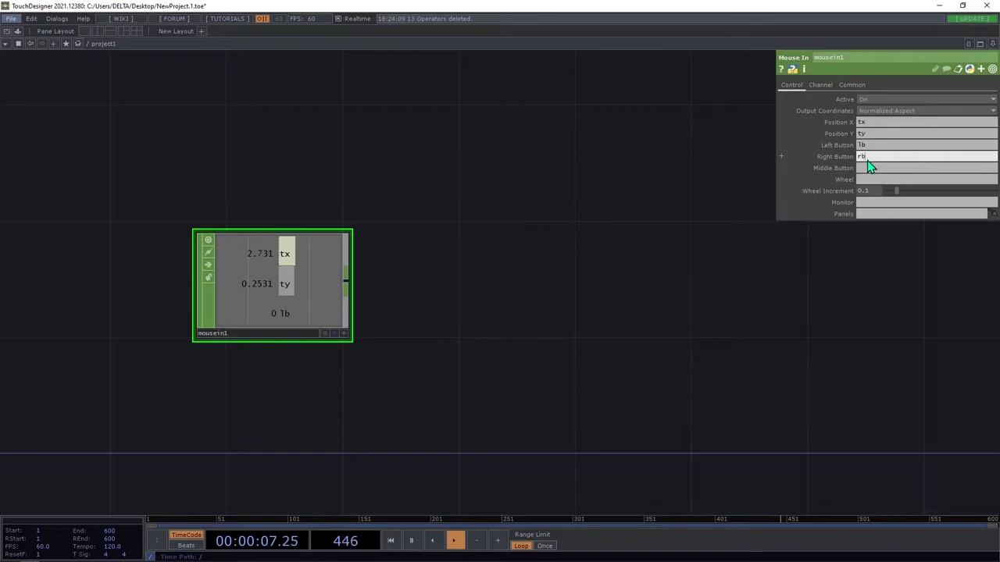
type("rb")
left_click(870, 170)
type("mb")
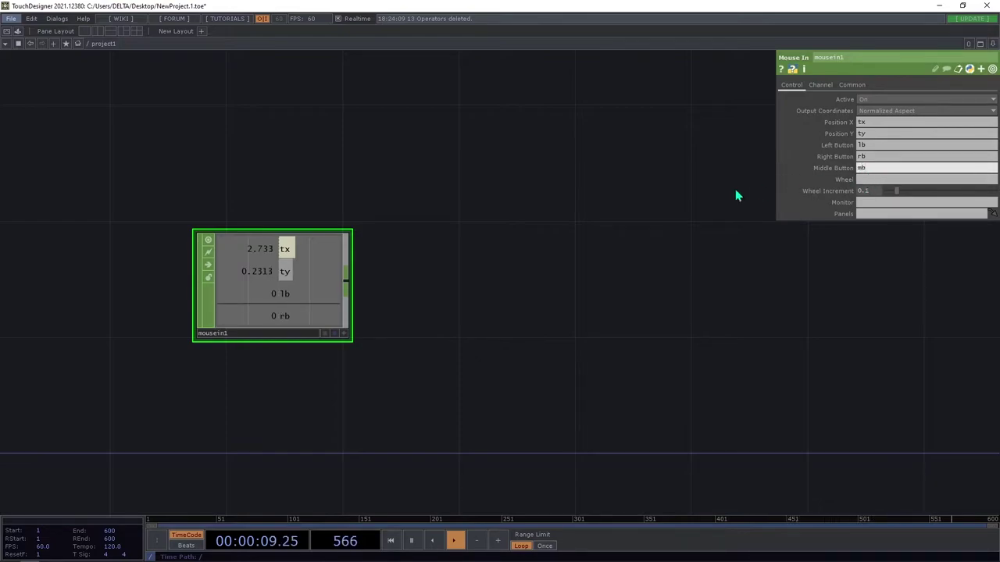
Test how the Mouse In node's button channels respond to mouse clicks over the empty network area.
scroll(391, 297, "up", 2)
scroll(391, 297, "up", 1)
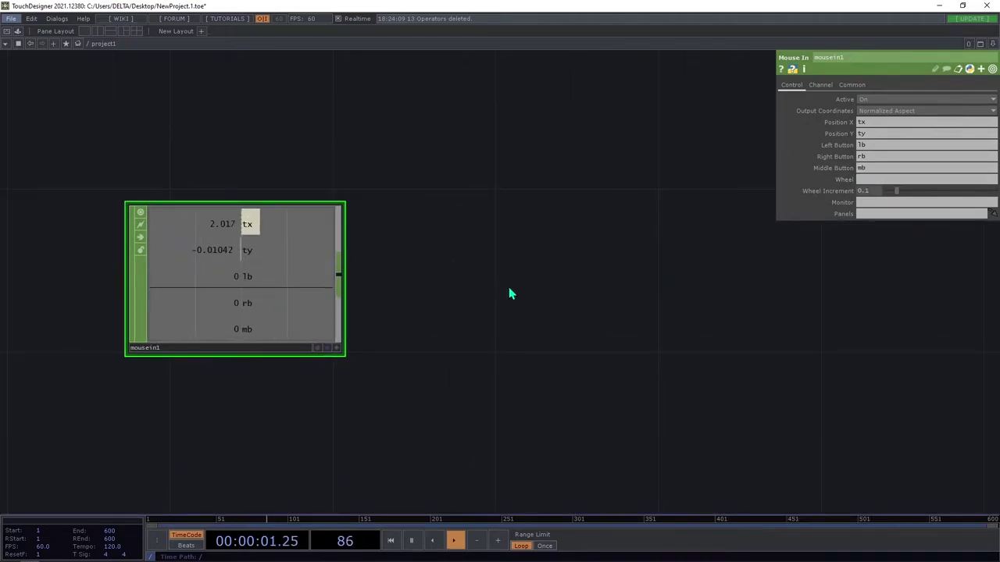
right_click(509, 292)
left_click(449, 230)
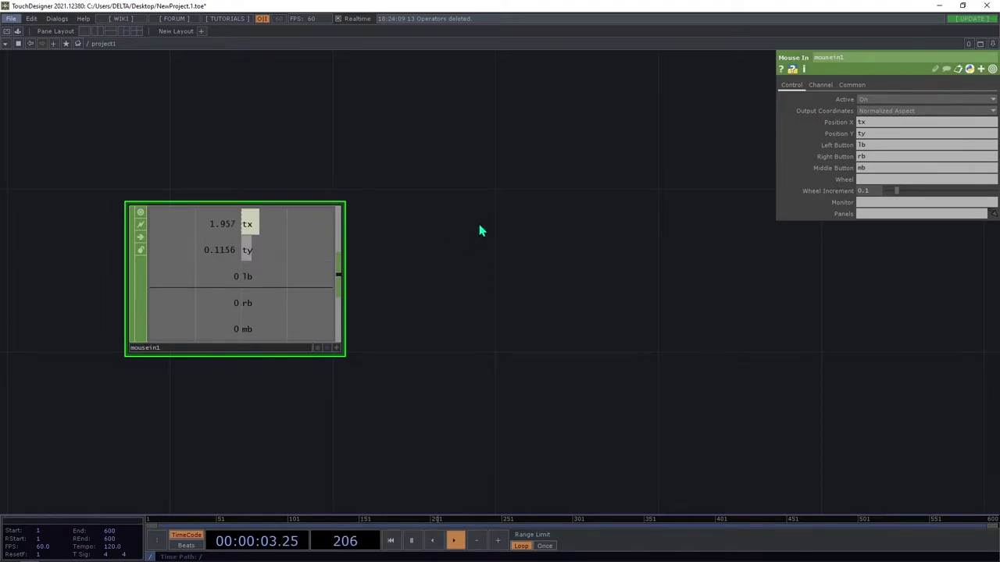
right_click(479, 228)
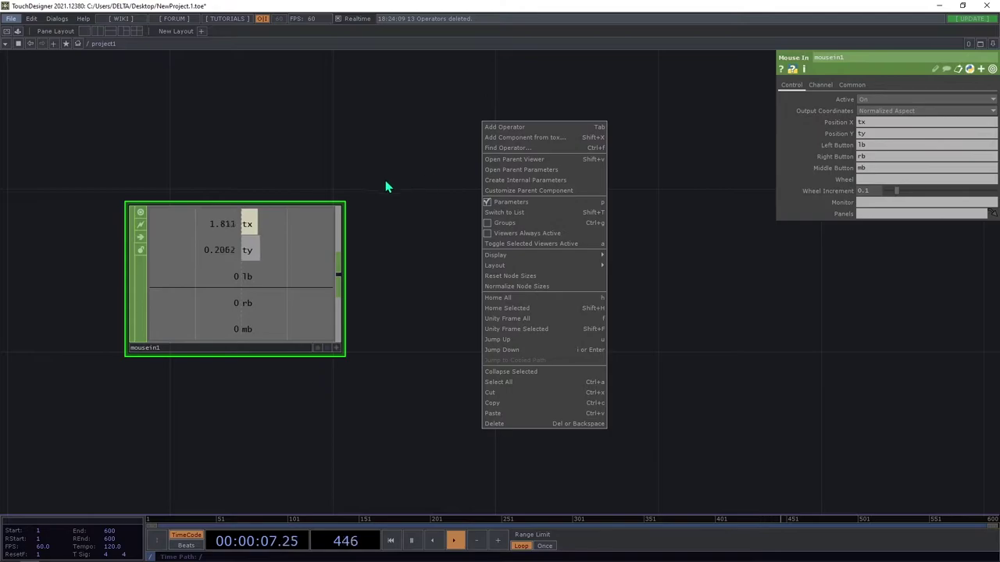
left_click(435, 212)
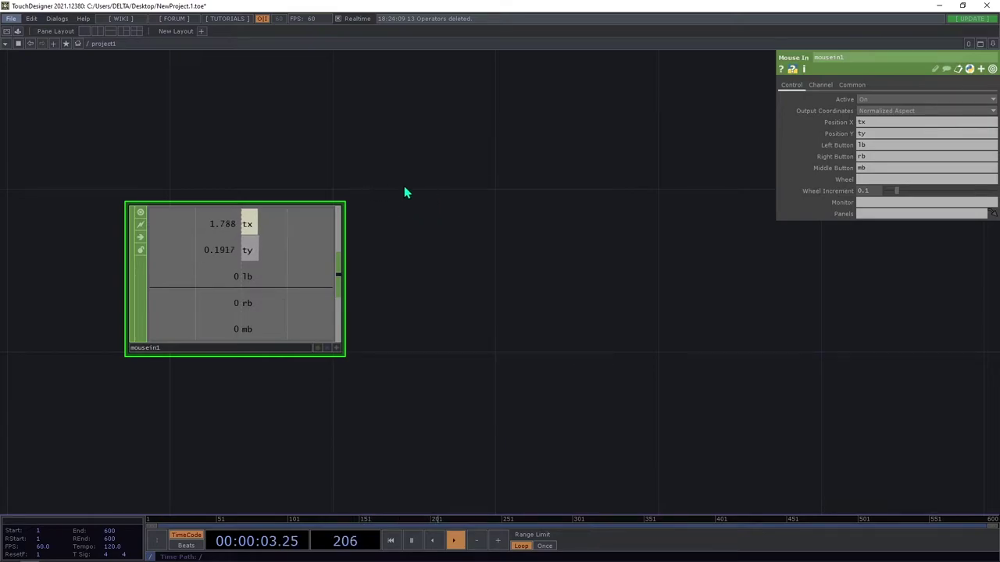
scroll(435, 230, "down", 3)
scroll(452, 244, "up", 2)
right_click(448, 239)
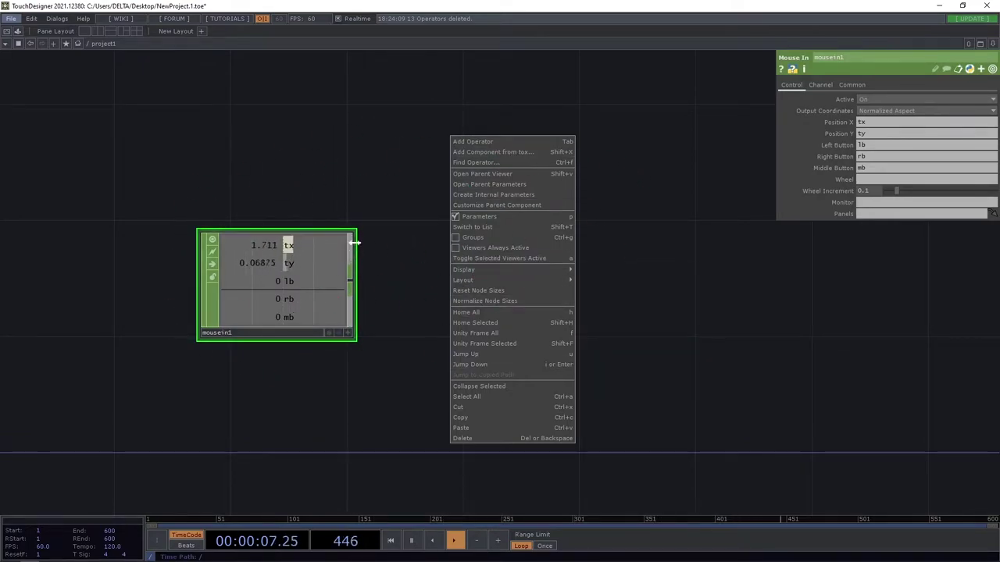
left_click(413, 259)
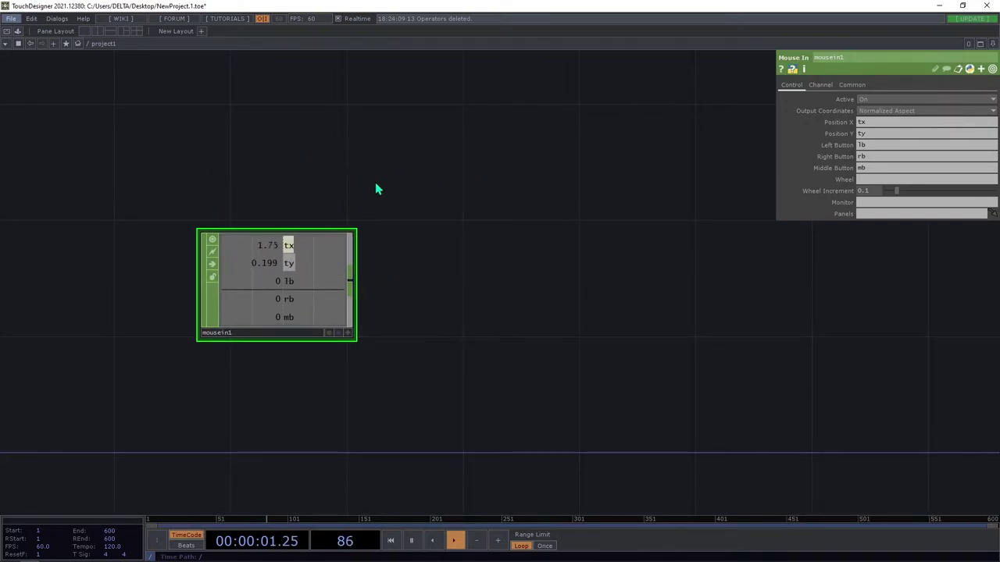
scroll(364, 190, "down", 5)
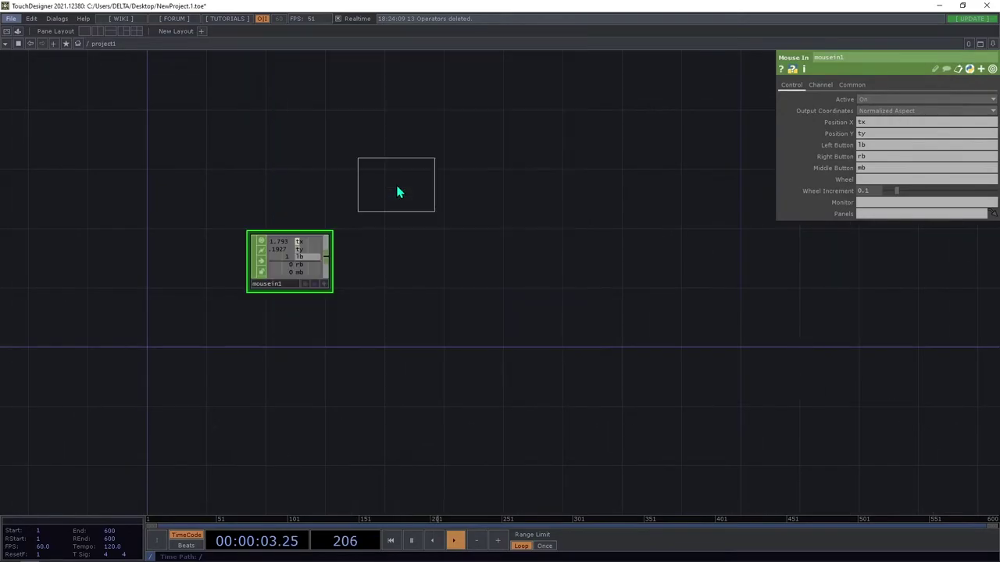
key("Tab")
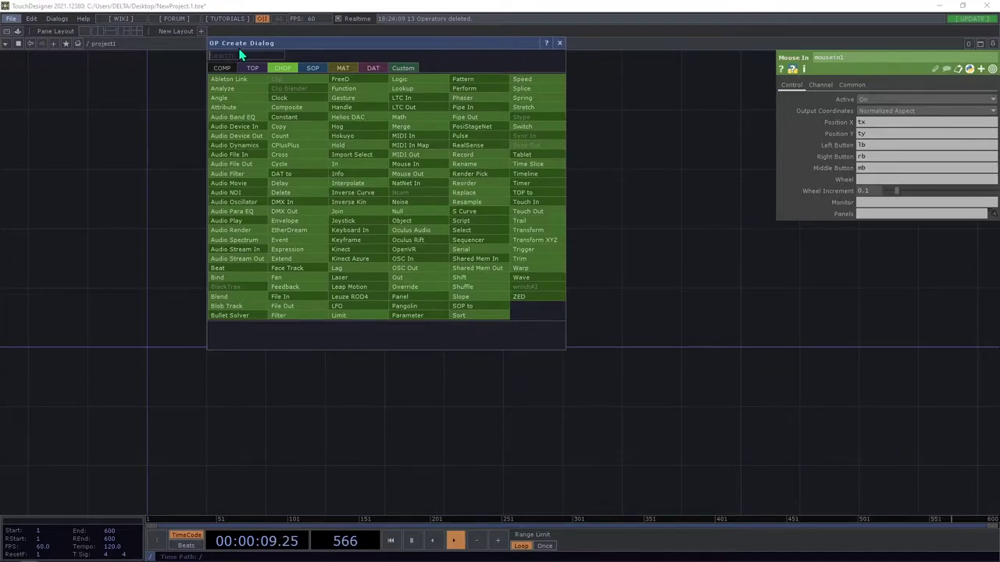
left_click(559, 43)
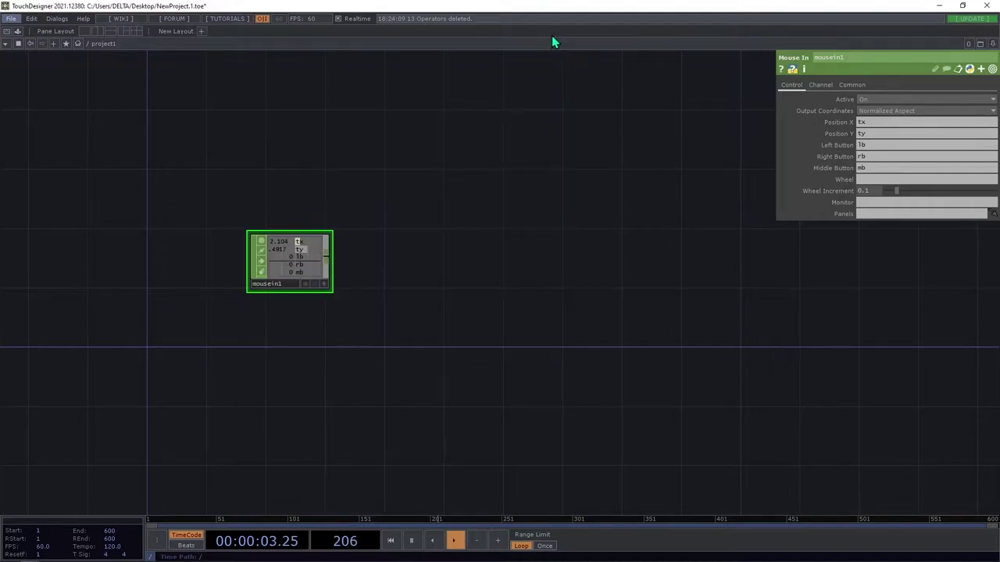
left_click_drag(378, 267, 405, 261)
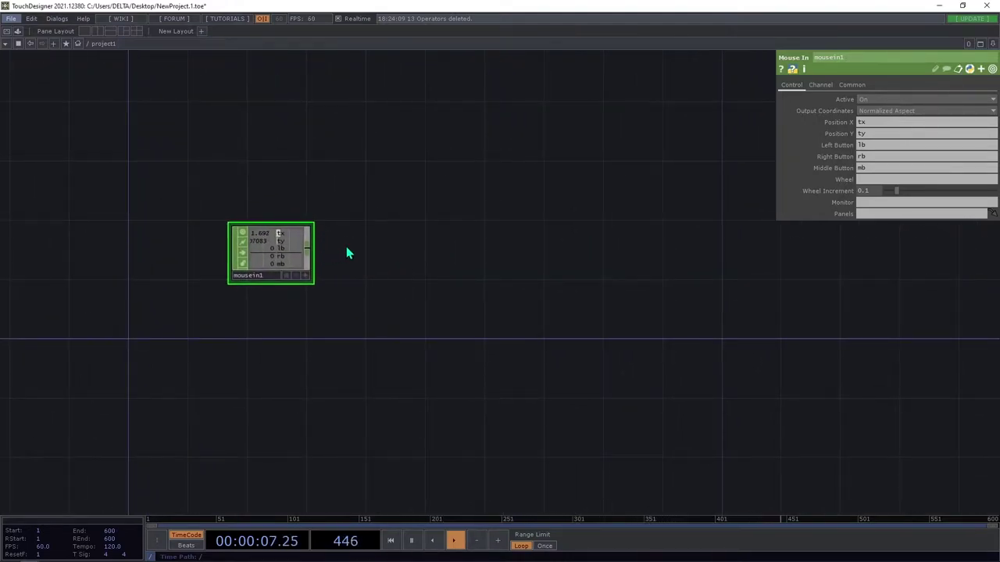
scroll(344, 247, "up", 4)
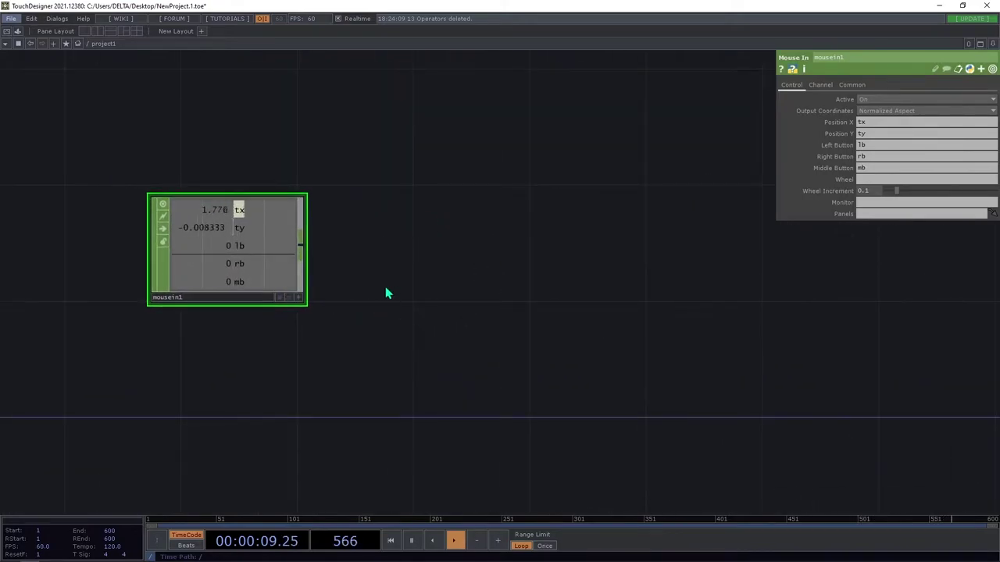
scroll(414, 291, "down", 5)
left_click_drag(454, 268, 407, 268)
scroll(312, 269, "up", 3)
left_click_drag(466, 255, 458, 207)
left_click_drag(419, 293, 411, 259)
scroll(424, 268, "down", 3)
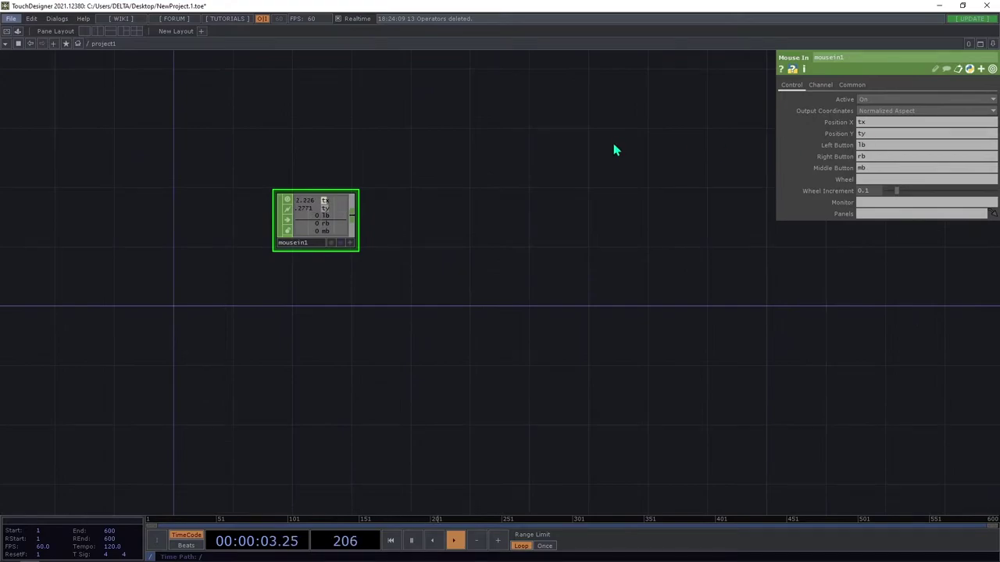
Hide the parameter window and move the Mouse In node up and to the left, freeing space beneath it.
key("p")
left_click_drag(296, 225, 252, 165)
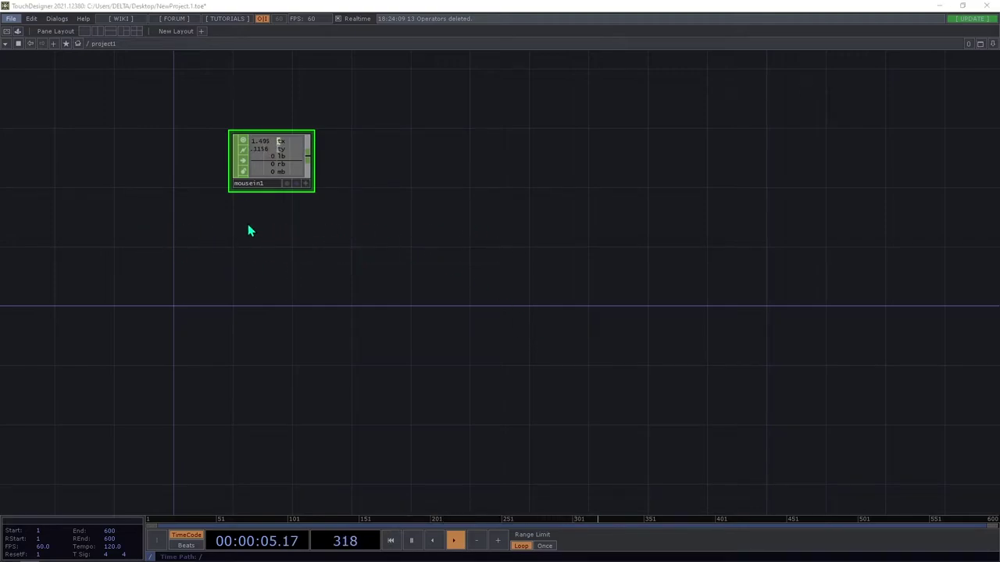
Add a Panel CHOP directly below the Mouse In node.
key("Tab")
type("pane")
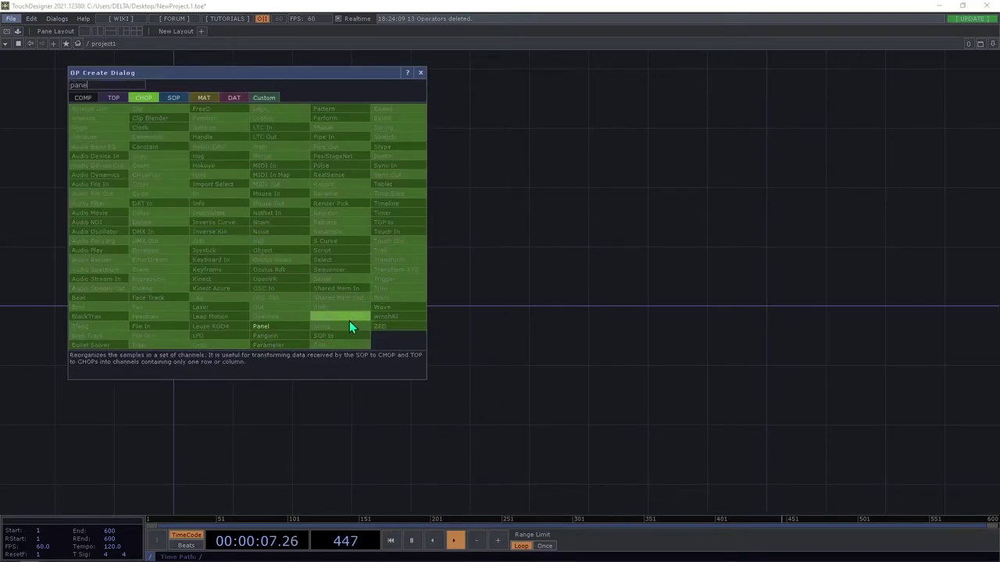
left_click(295, 336)
left_click(268, 236)
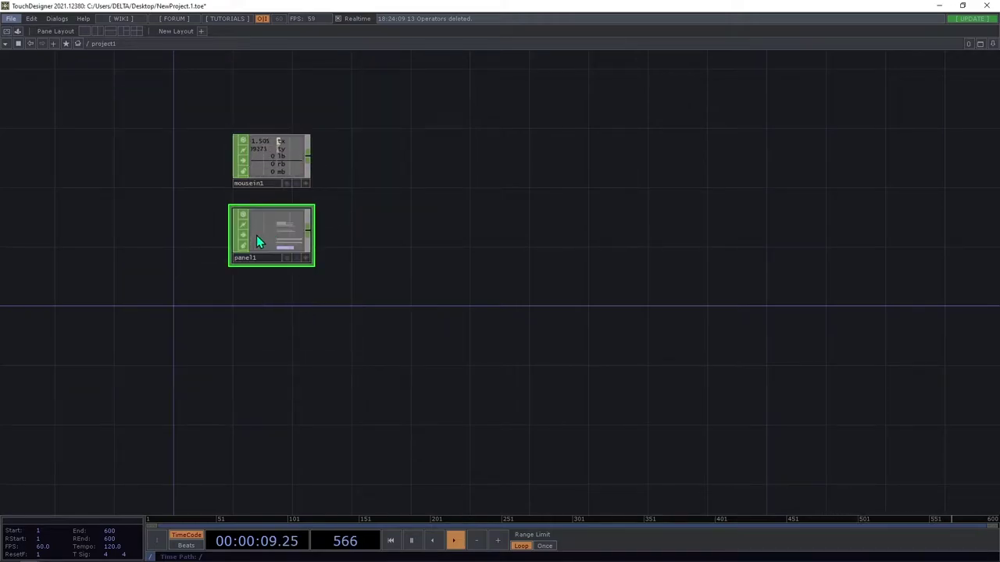
Go up from project1 to the root network and make the project1 component's viewer active.
scroll(260, 235, "up", 8)
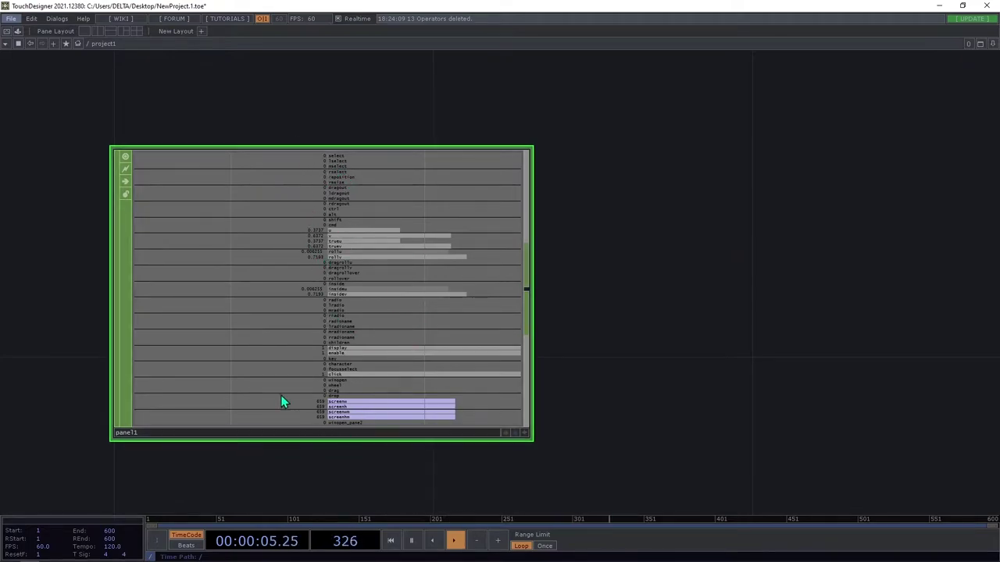
scroll(289, 342, "down", 6)
scroll(287, 339, "up", 5)
scroll(230, 373, "down", 2)
scroll(229, 375, "up", 5)
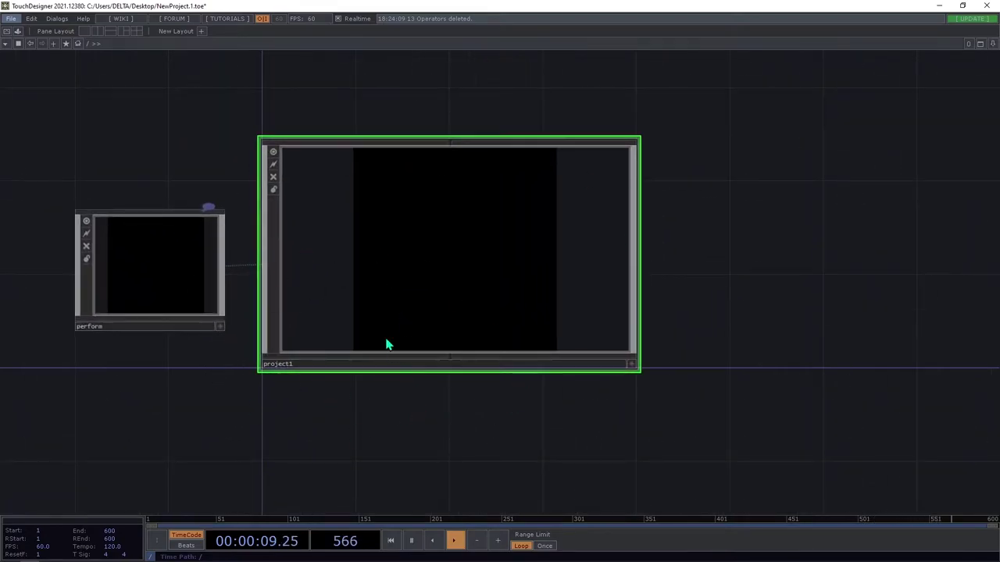
left_click(633, 364)
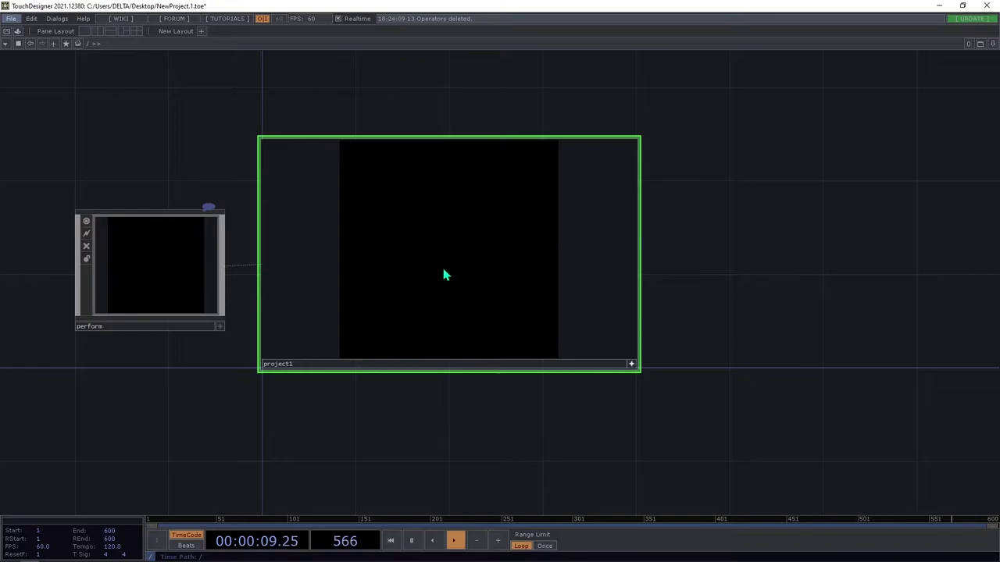
Show the project1 container's parameters with its Look settings and go inside the project1 network.
left_click(632, 365)
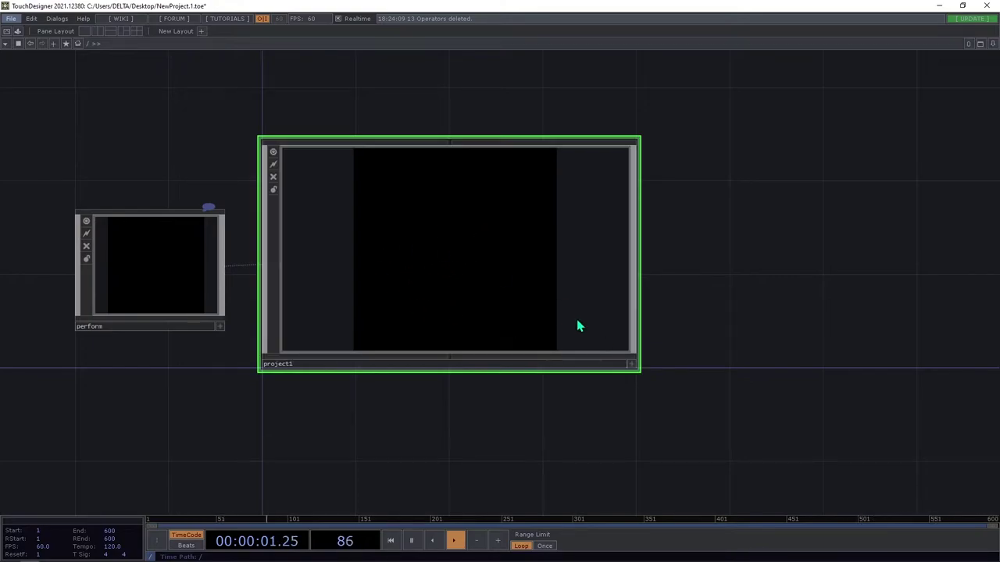
key("p")
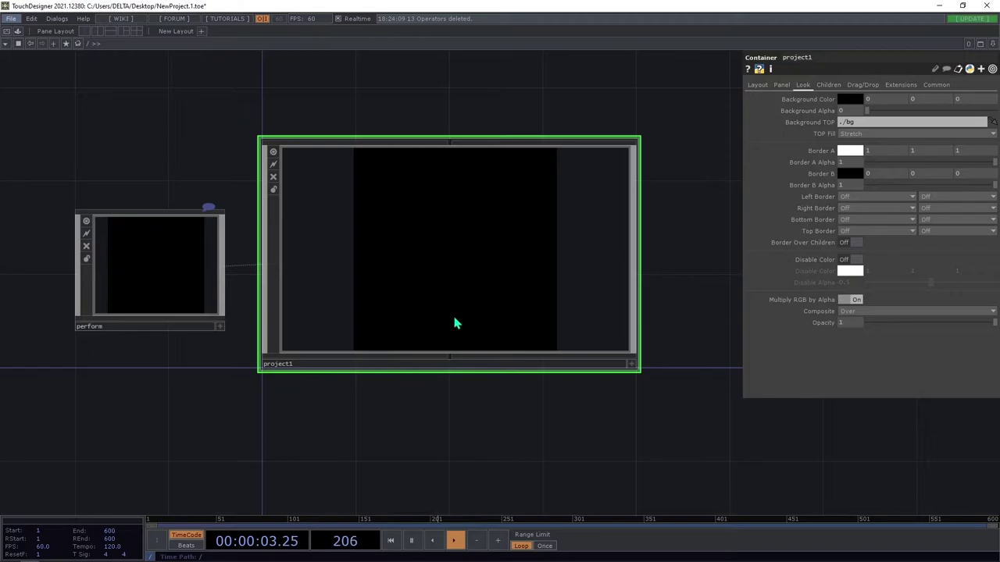
left_click(632, 364)
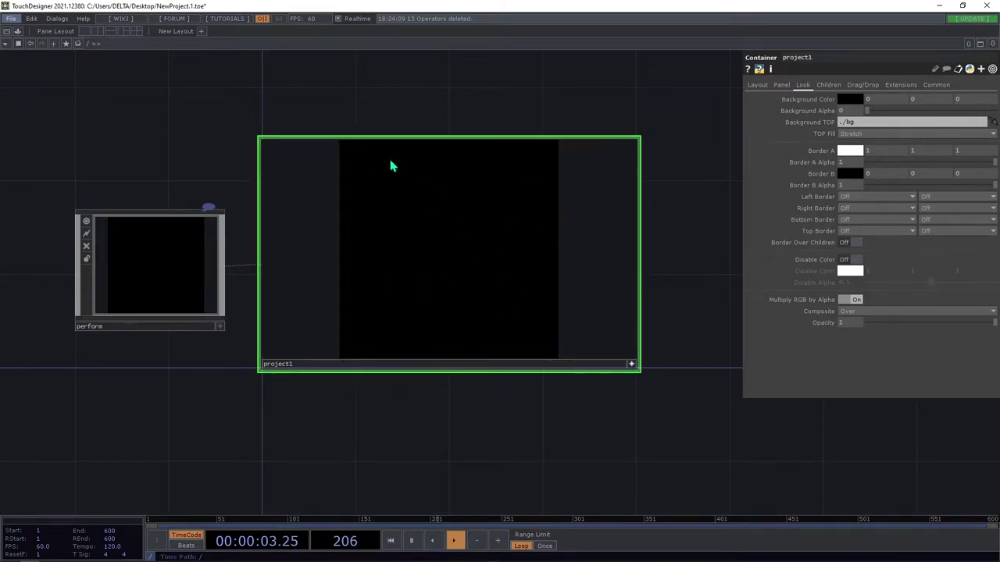
double_click(471, 290)
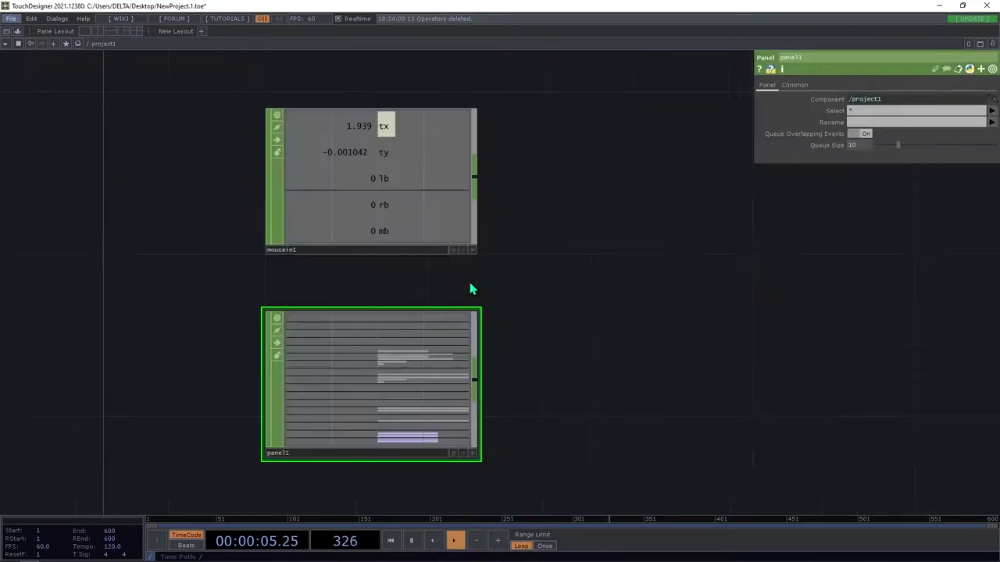
Split the workspace into two side-by-side panes and make the second one a Panel view of project1.
left_click(991, 43)
left_click(950, 66)
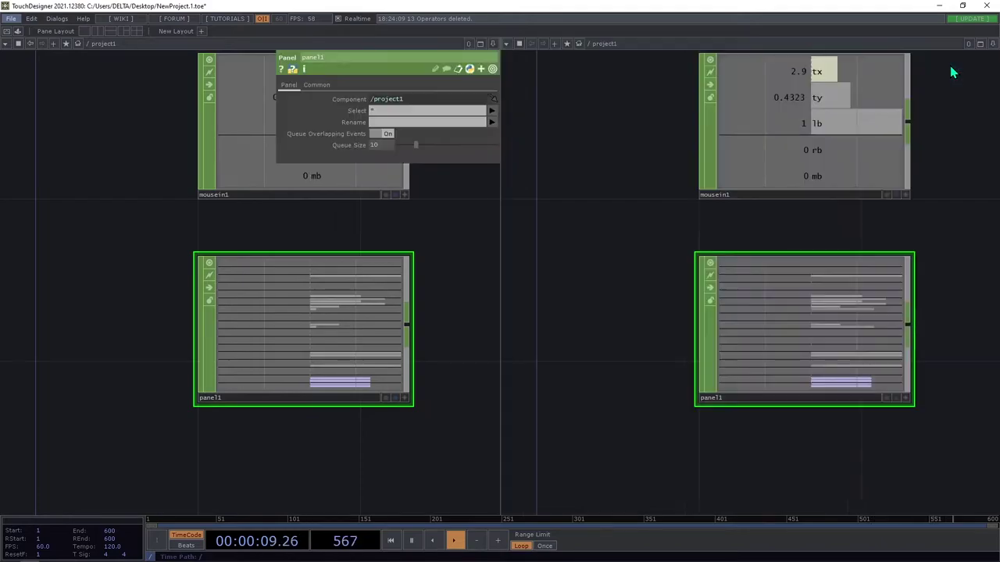
left_click(505, 45)
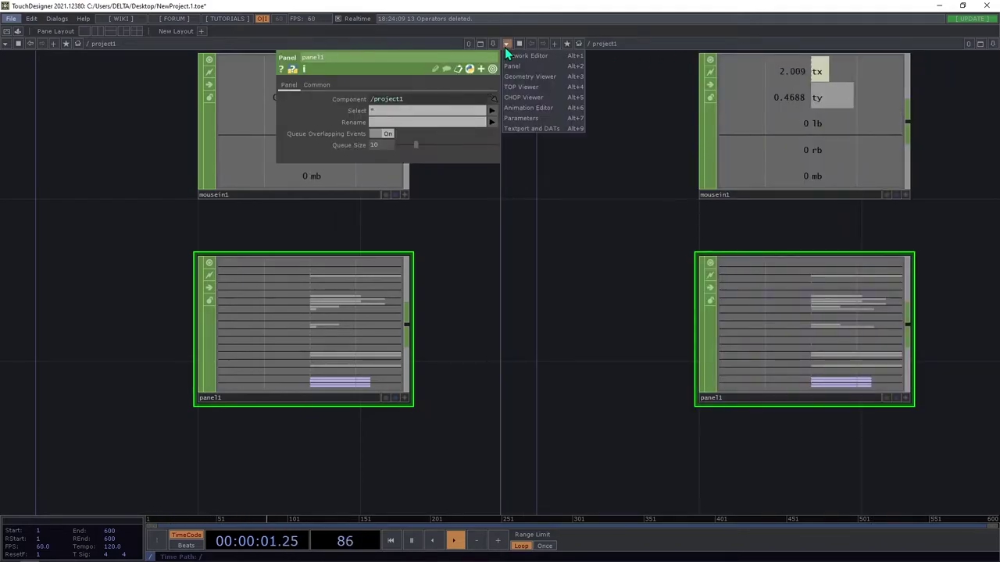
left_click(517, 66)
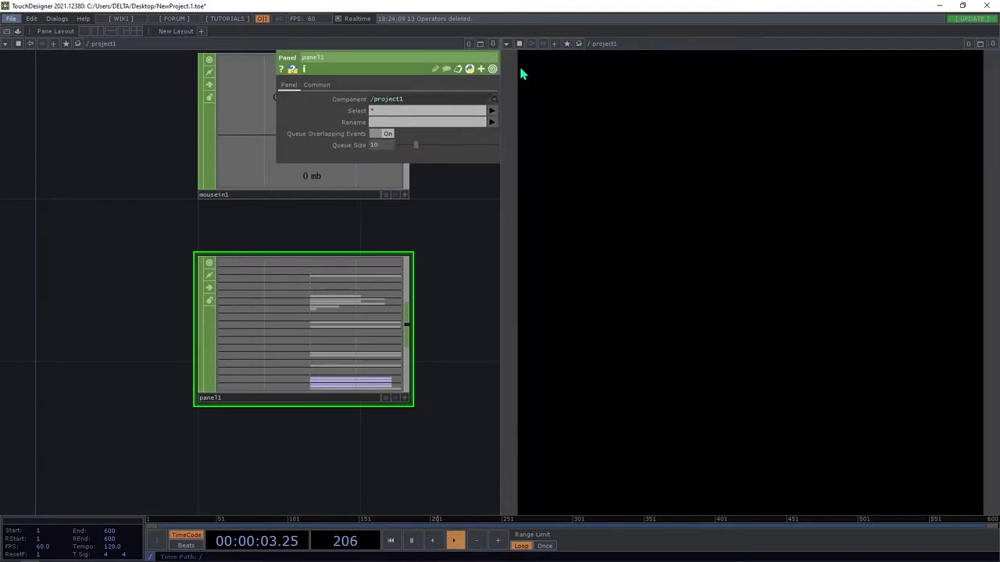
Examine how the Panel CHOP's channels react to pointer movement and clicks inside the project1 panel view.
left_click_drag(337, 233, 201, 263)
scroll(200, 264, "down", 3)
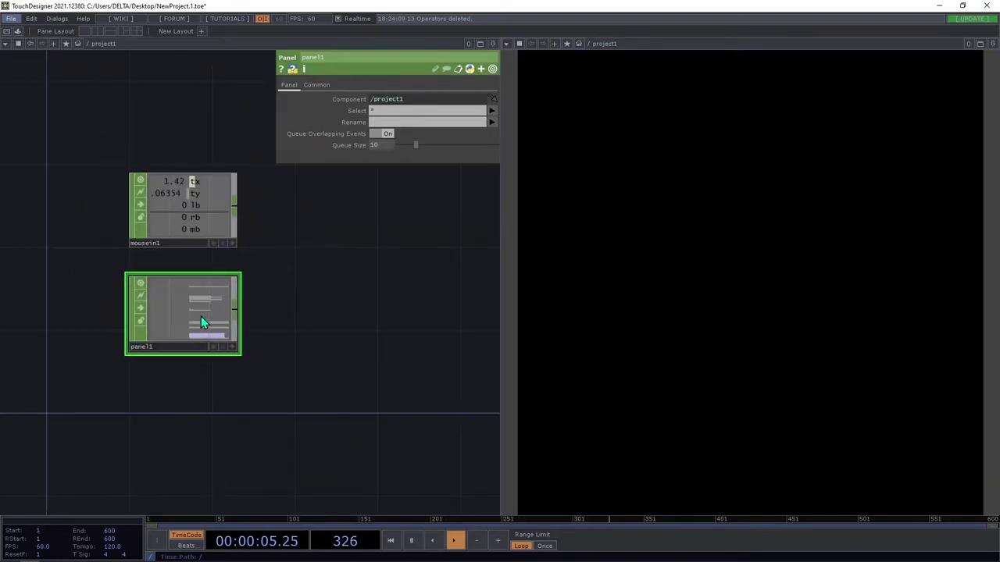
scroll(202, 323, "up", 5)
scroll(327, 344, "down", 4)
left_click_drag(384, 303, 299, 304)
scroll(299, 305, "down", 2)
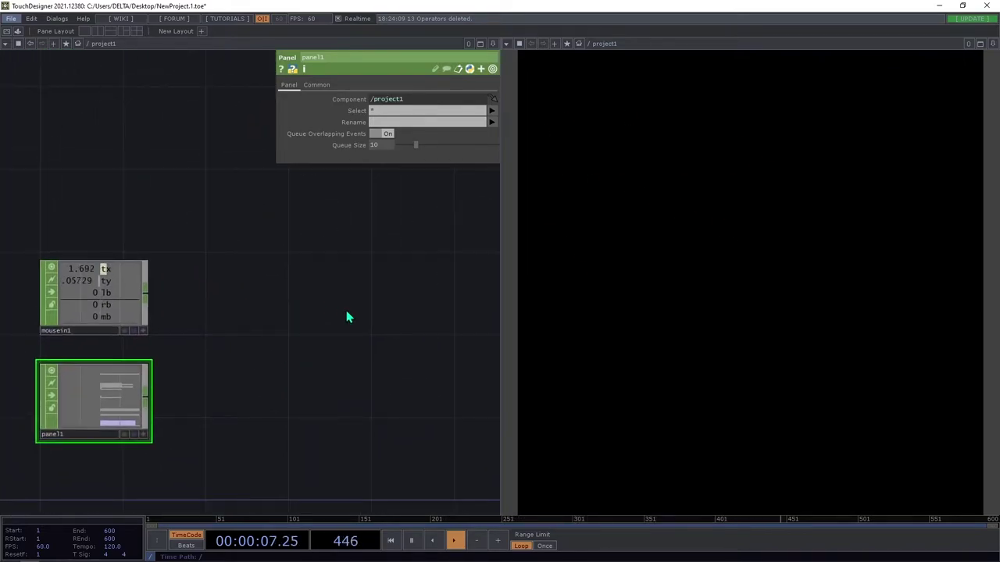
scroll(390, 360, "up", 8)
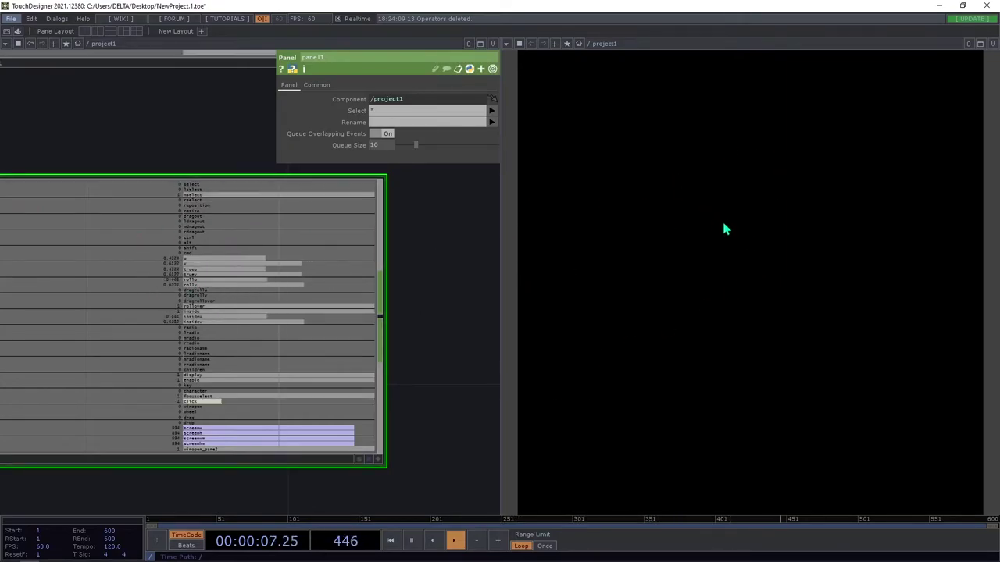
double_click(694, 200)
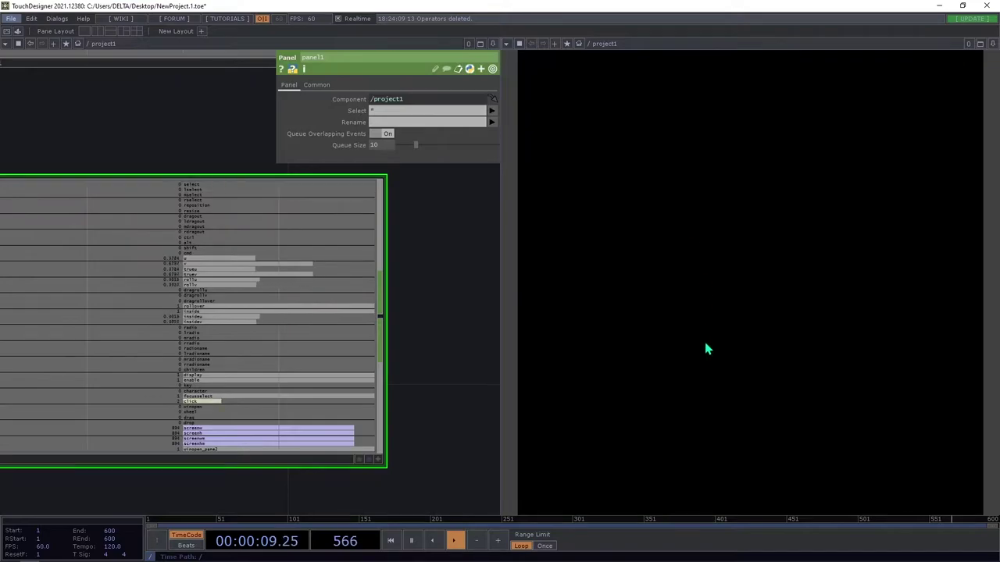
left_click(754, 291)
left_click_drag(736, 211, 690, 350)
scroll(239, 216, "down", 5)
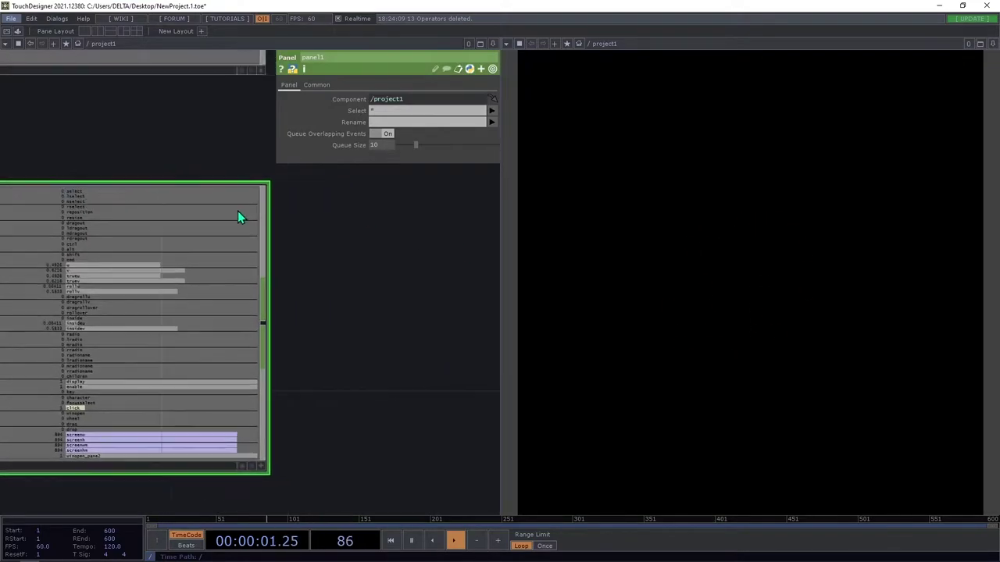
Add a Circle TOP in the free space beside the Mouse In and Panel nodes.
left_click_drag(225, 232, 221, 266)
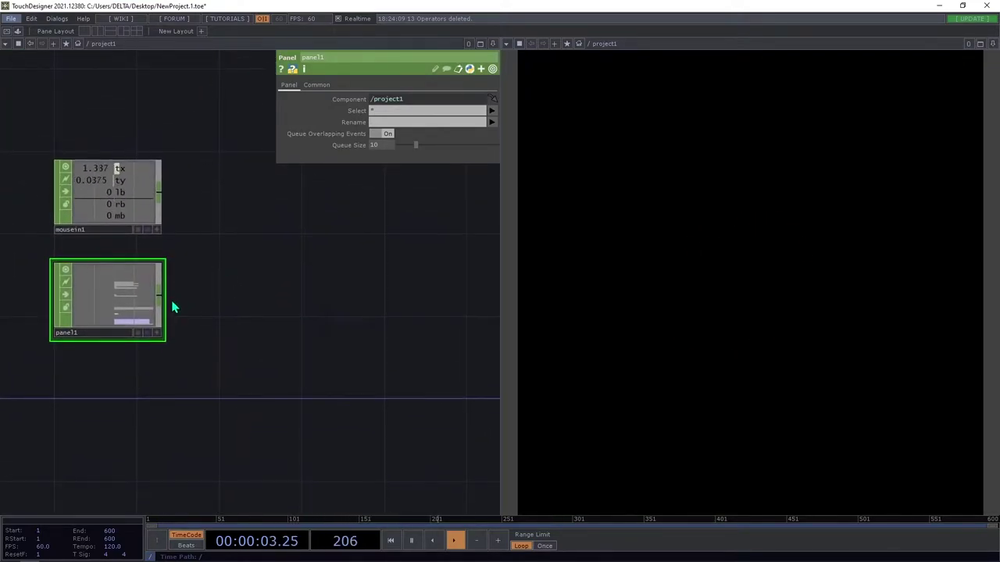
left_click_drag(276, 236, 305, 290)
left_click_drag(177, 273, 281, 270)
key("Tab")
left_click(146, 141)
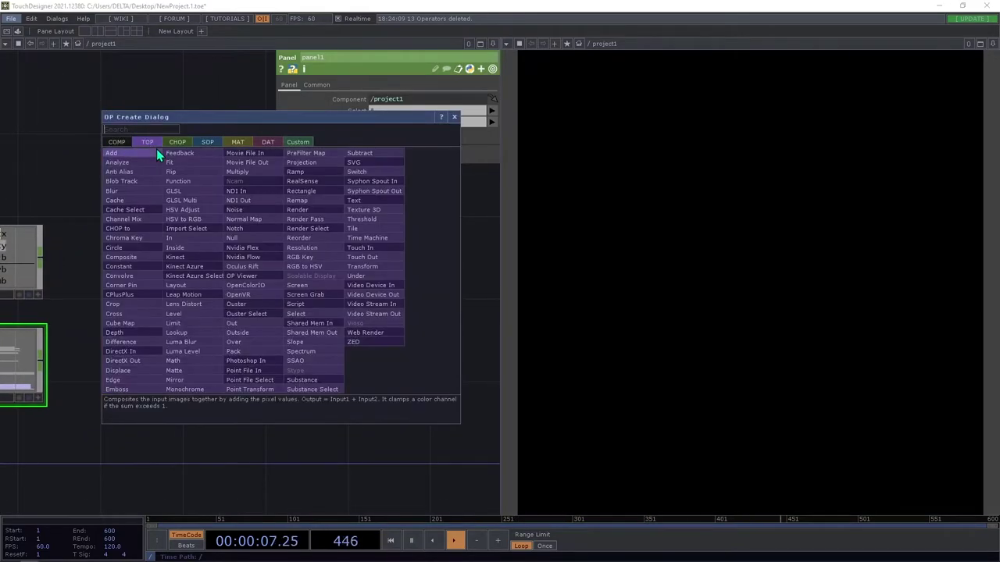
type("ch")
left_click(141, 248)
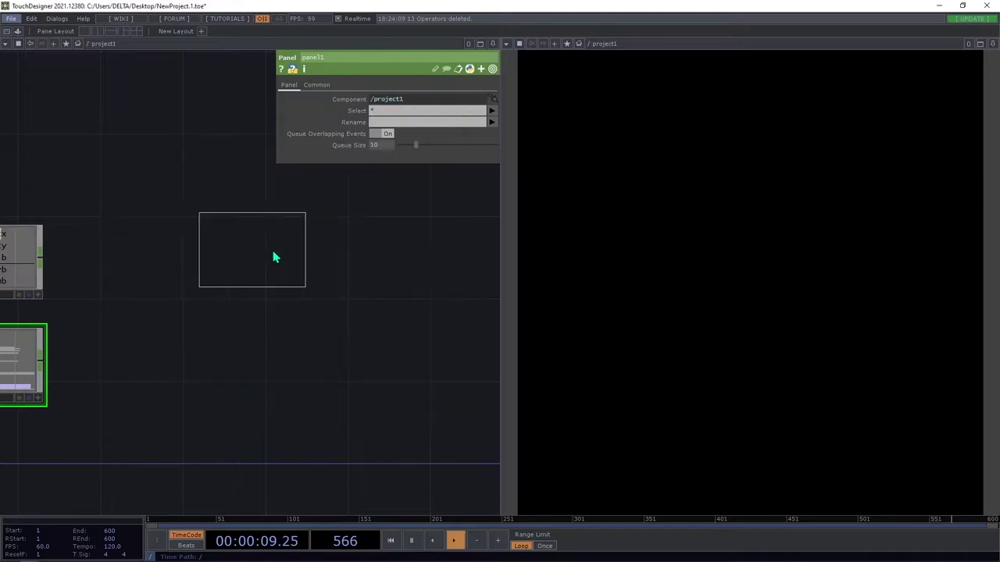
left_click(237, 268)
Connect a Null TOP after the circle and rename it bg, making it project1's background.
left_click_drag(288, 271, 108, 259)
scroll(80, 230, "down", 3)
key("shift+n")
left_click(222, 245)
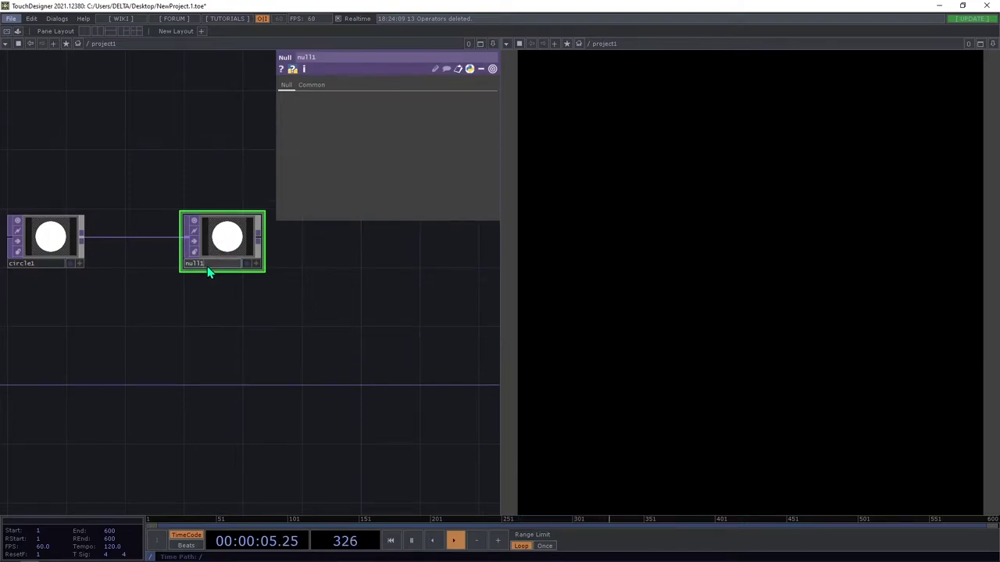
left_click(207, 268)
type("bg")
key("Return")
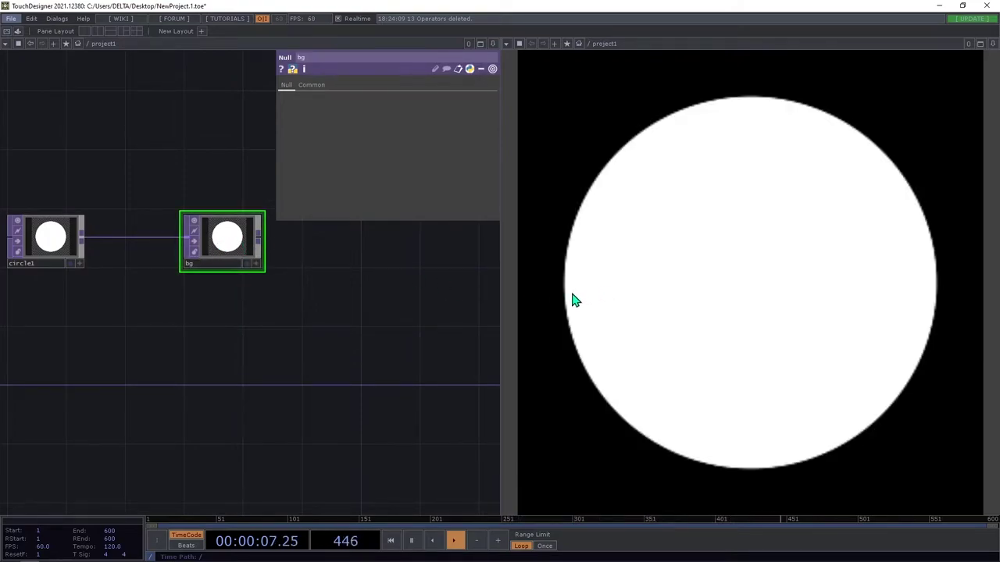
Set the Circle TOP's output resolution to Parent Panel Size.
scroll(313, 297, "down", 5)
scroll(275, 286, "up", 5)
left_click(222, 282)
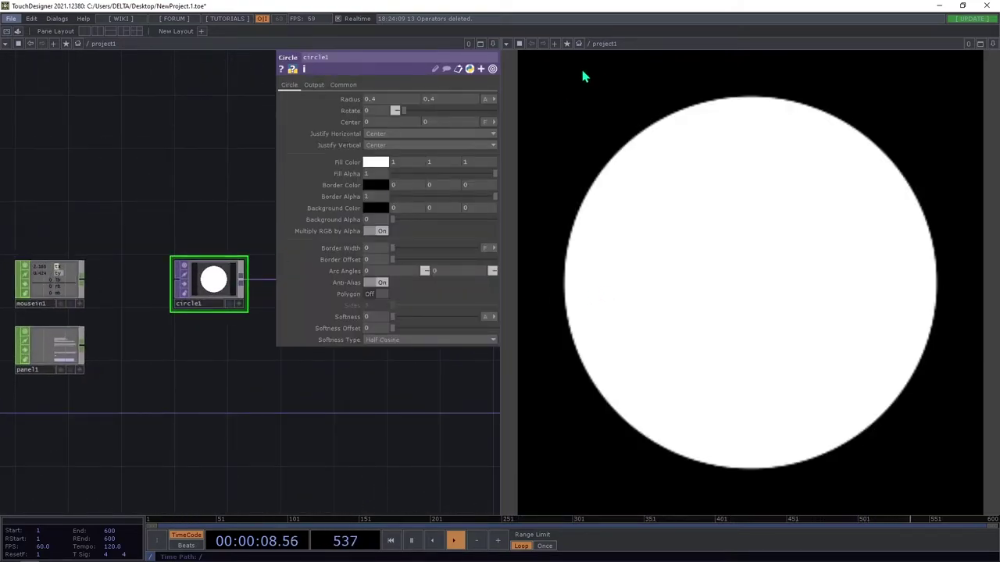
left_click(353, 86)
left_click(383, 100)
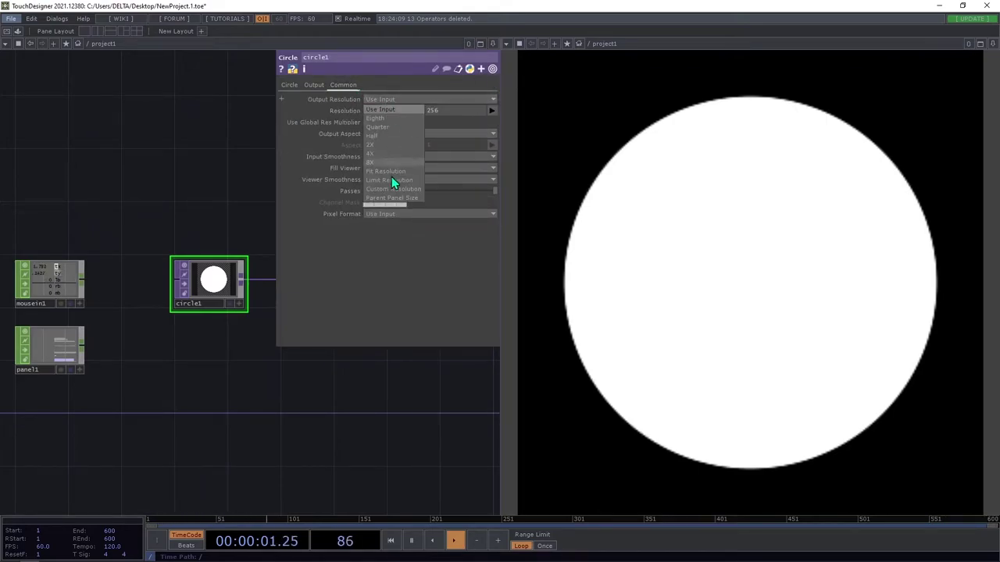
left_click(393, 197)
Set both radius values of the Circle TOP to 0.05.
scroll(197, 183, "down", 3)
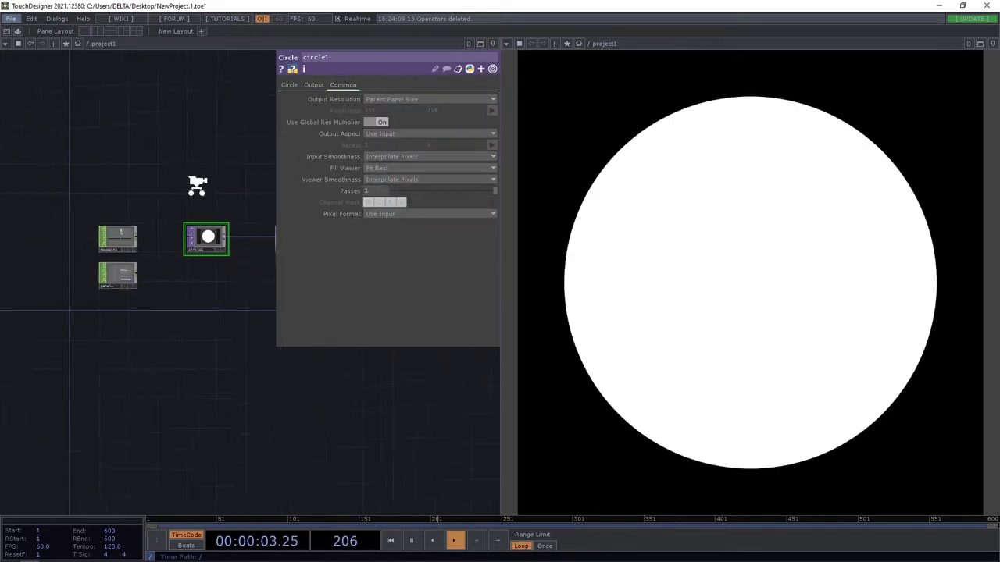
scroll(195, 185, "down", 5)
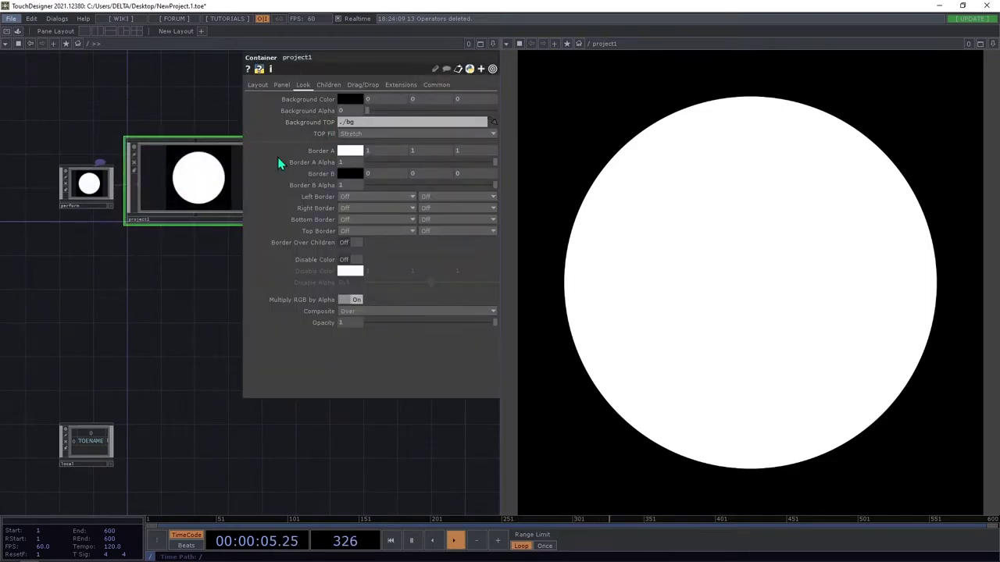
scroll(224, 156, "up", 5)
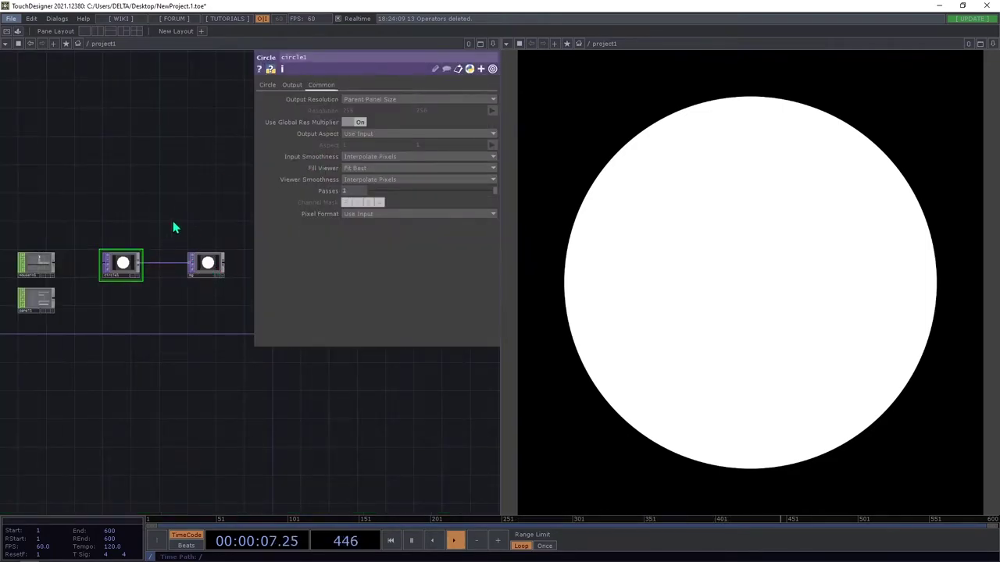
scroll(184, 219, "up", 5)
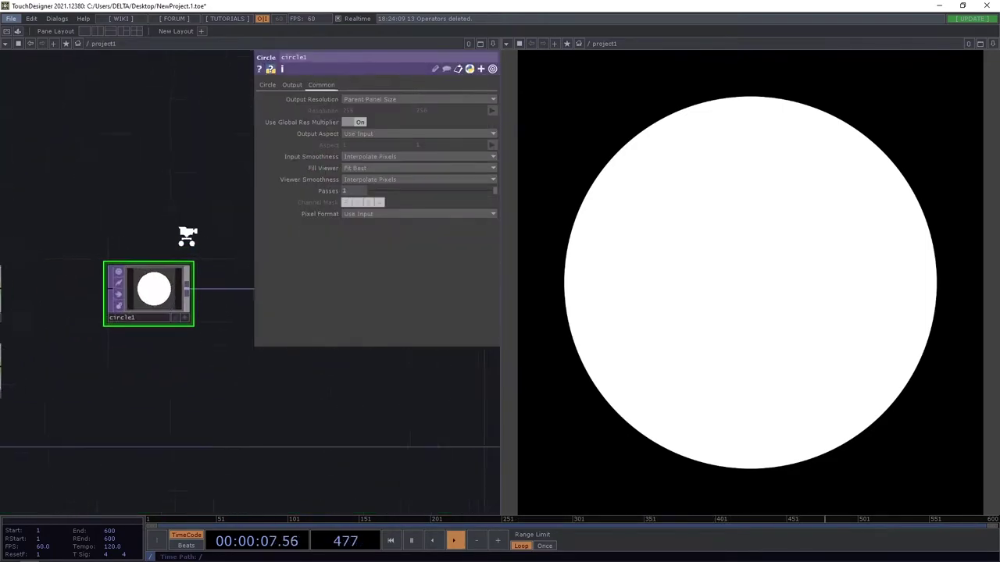
left_click(266, 86)
left_click_drag(162, 171, 129, 170)
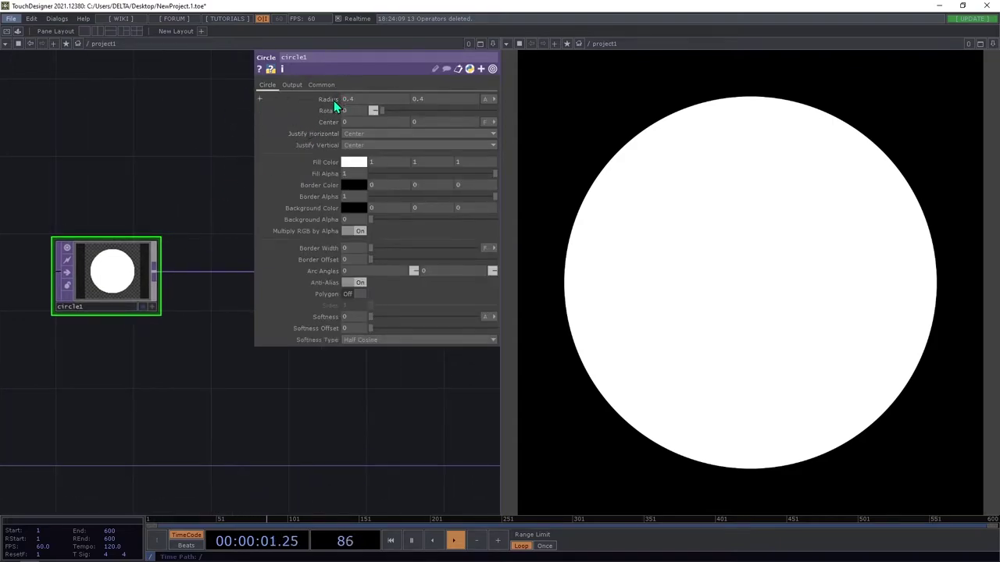
mouse_move(334, 101)
middle_mouse_down()
mouse_move(304, 101)
mouse_move(334, 109)
mouse_move(328, 82)
middle_mouse_up()
left_click_drag(184, 155, 280, 148)
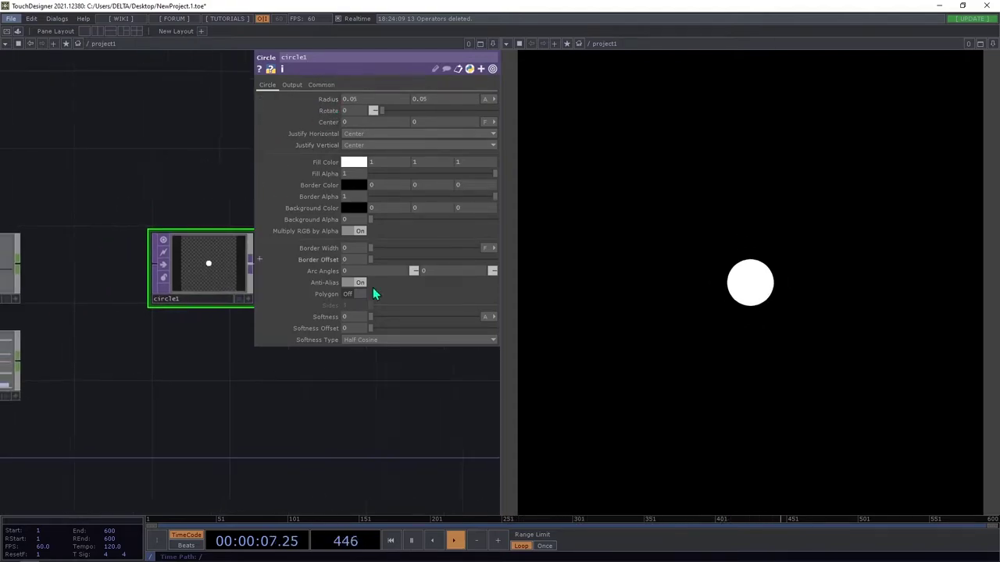
Inspect the Panel CHOP's channel list up close, including the inside, insideu and insidev channels.
left_click_drag(218, 405, 331, 456)
mouse_move(267, 454)
left_mouse_down()
mouse_move(346, 441)
mouse_move(278, 461)
left_mouse_up()
left_click_drag(302, 508, 288, 486)
left_click_drag(107, 373, 107, 431)
left_click_drag(304, 445, 258, 388)
scroll(89, 389, "up", 5)
left_click_drag(352, 409, 234, 371)
scroll(293, 407, "down", 3)
scroll(219, 369, "down", 3)
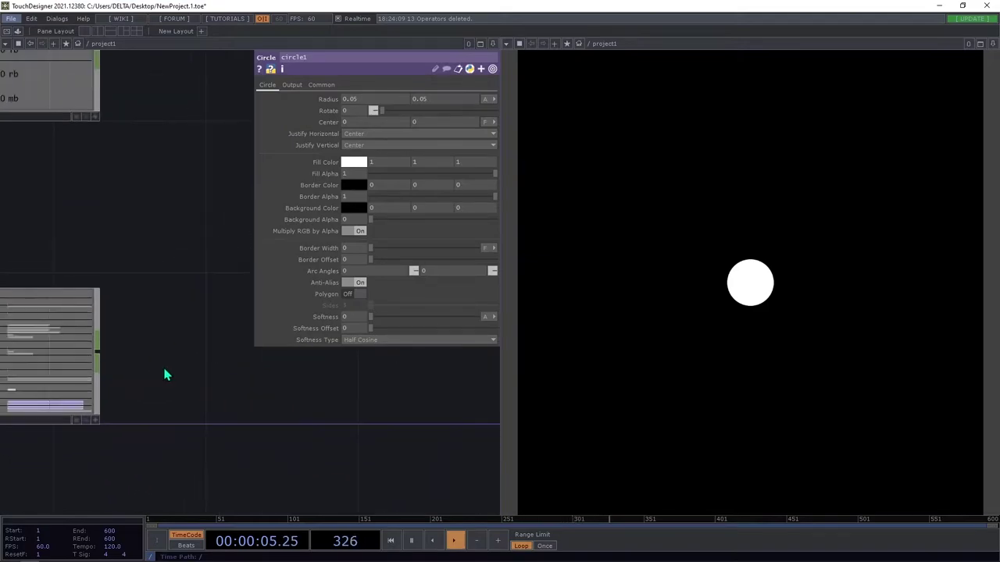
left_click_drag(89, 373, 248, 402)
scroll(227, 393, "up", 7)
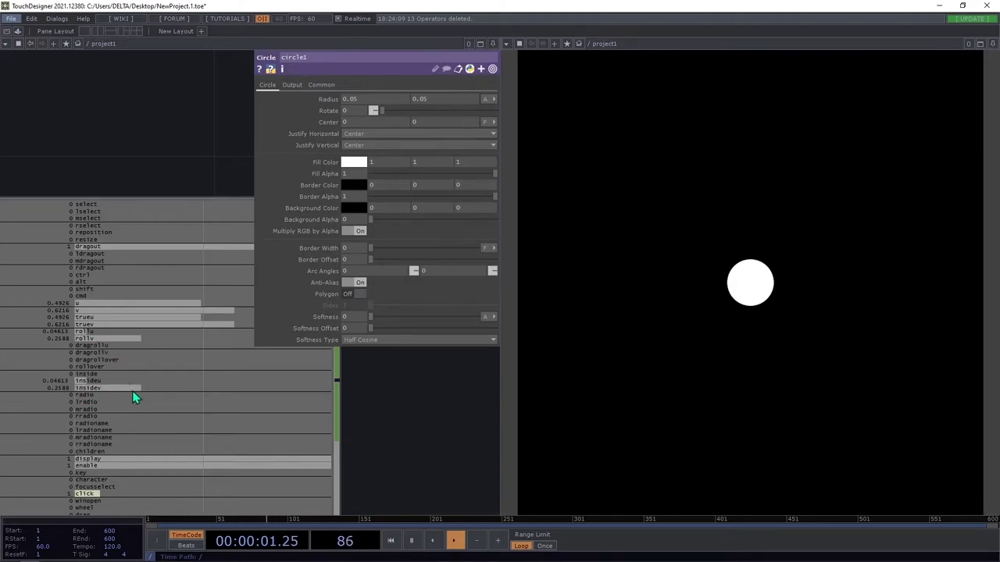
Connect a Select CHOP to the Panel CHOP's output and place it beside the Panel node.
scroll(95, 376, "down", 6)
scroll(187, 395, "up", 2)
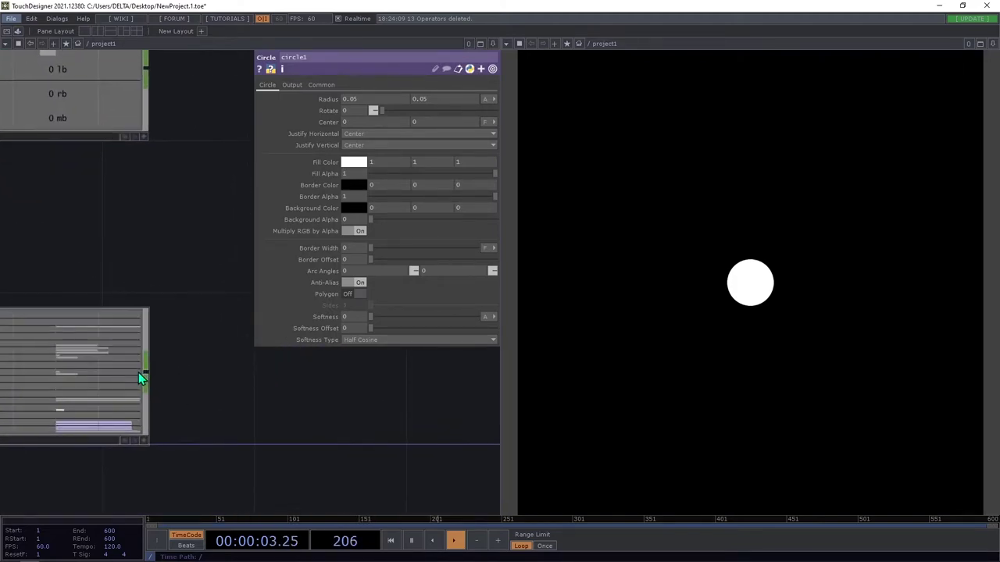
middle_click(144, 374)
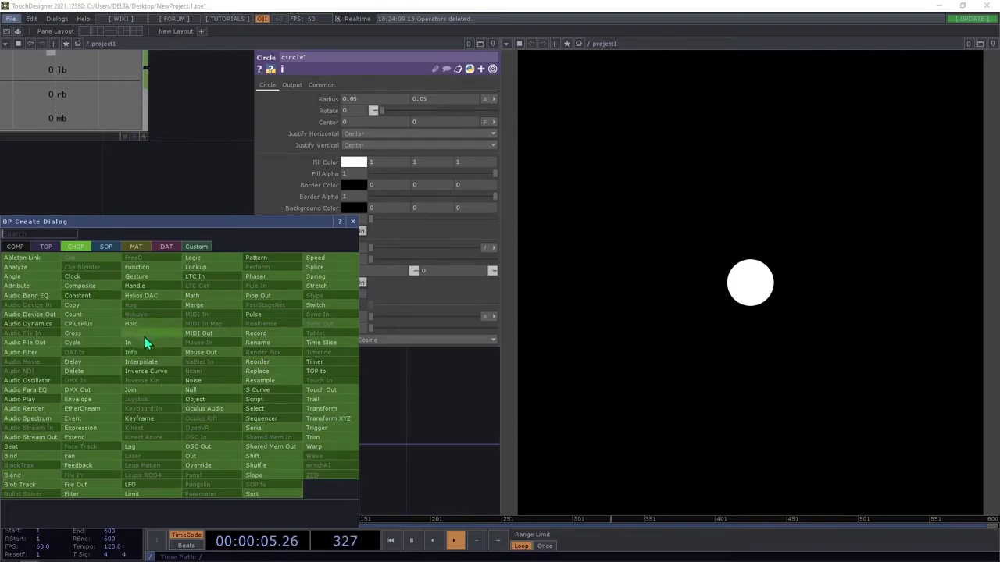
left_click(277, 409)
left_click(273, 378)
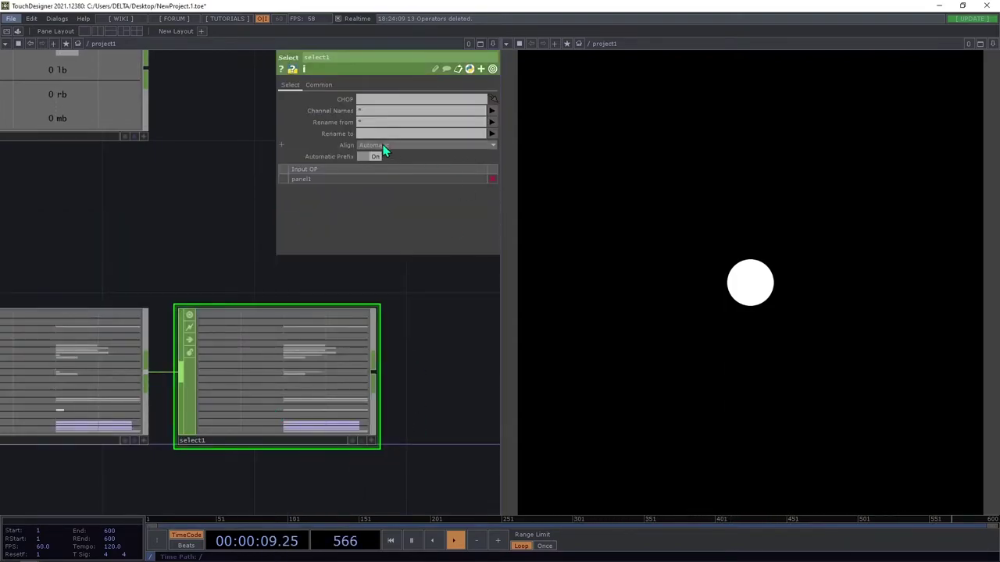
Set the Select CHOP's channel names to inside* so only the inside channels are kept.
left_click(357, 112)
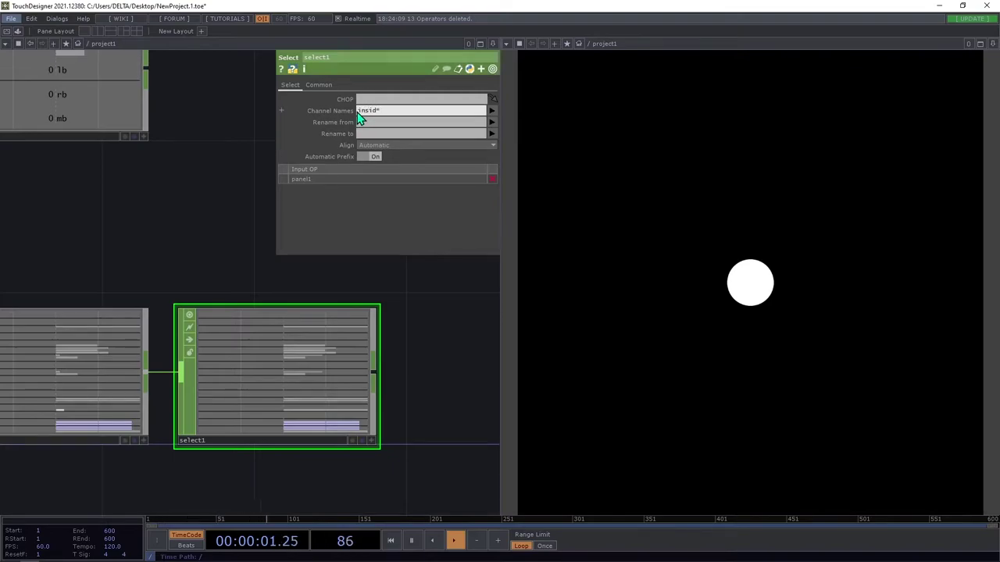
key("Return")
scroll(429, 368, "up", 4)
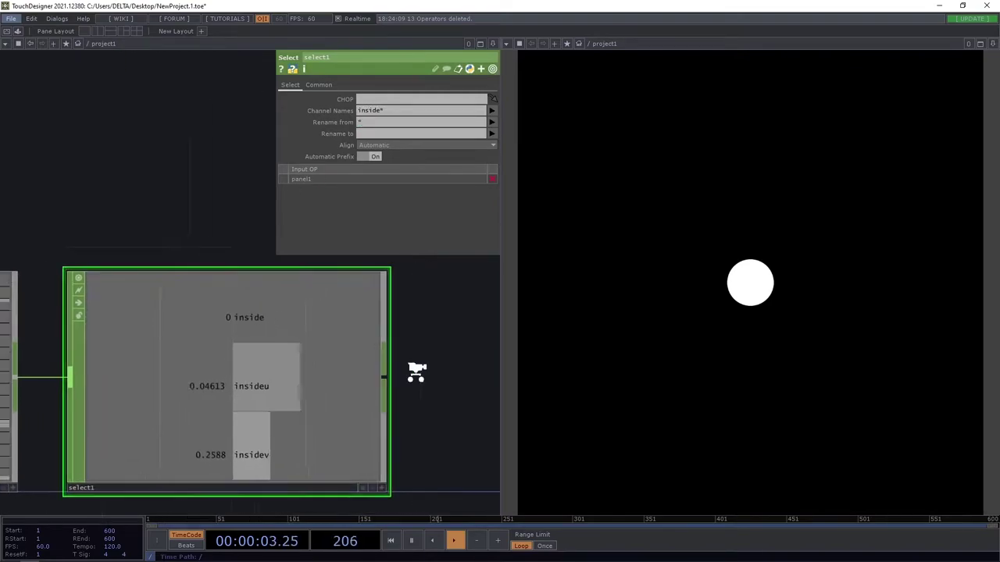
Examine how the selected inside, insideu and insidev channels respond as the pointer moves over the project1 panel view.
scroll(341, 342, "down", 2)
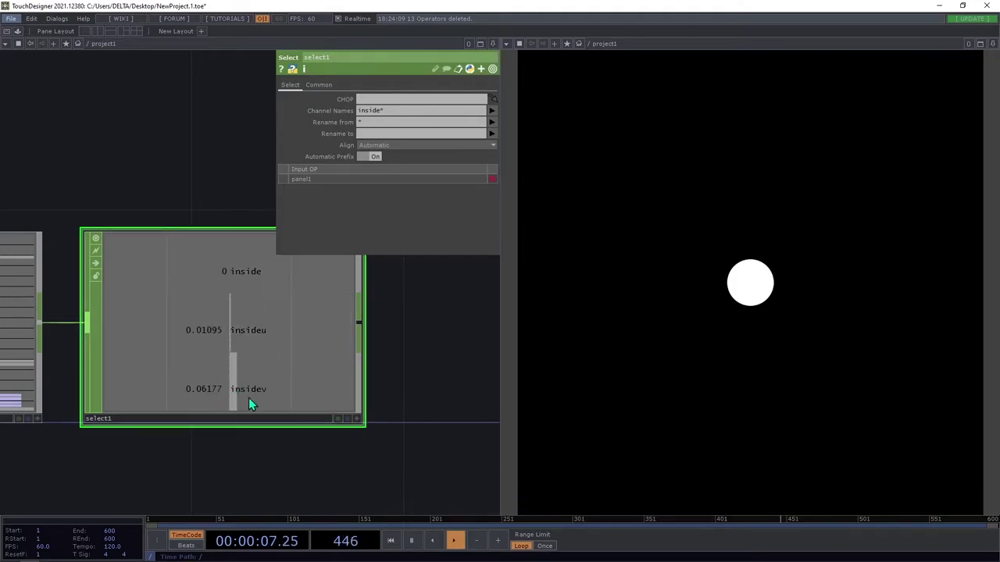
left_click_drag(424, 399, 388, 380)
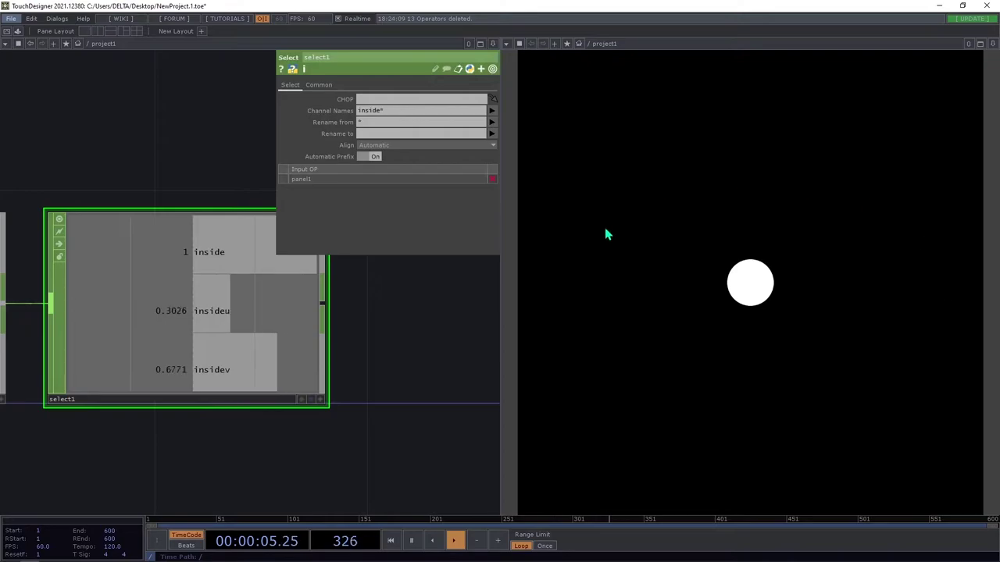
scroll(245, 355, "down", 10)
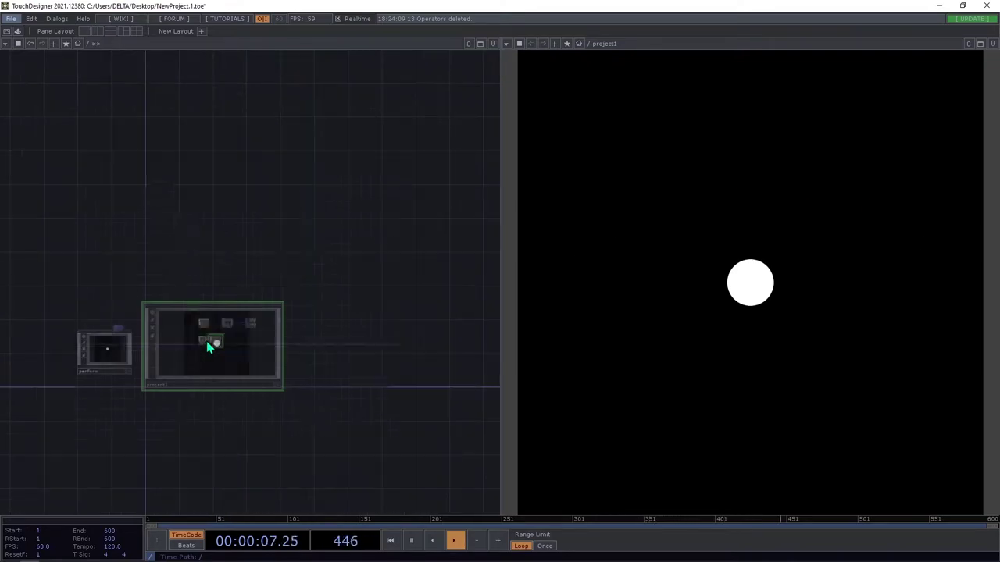
Set the project1 container's height to 720 in its layout parameters.
key("p")
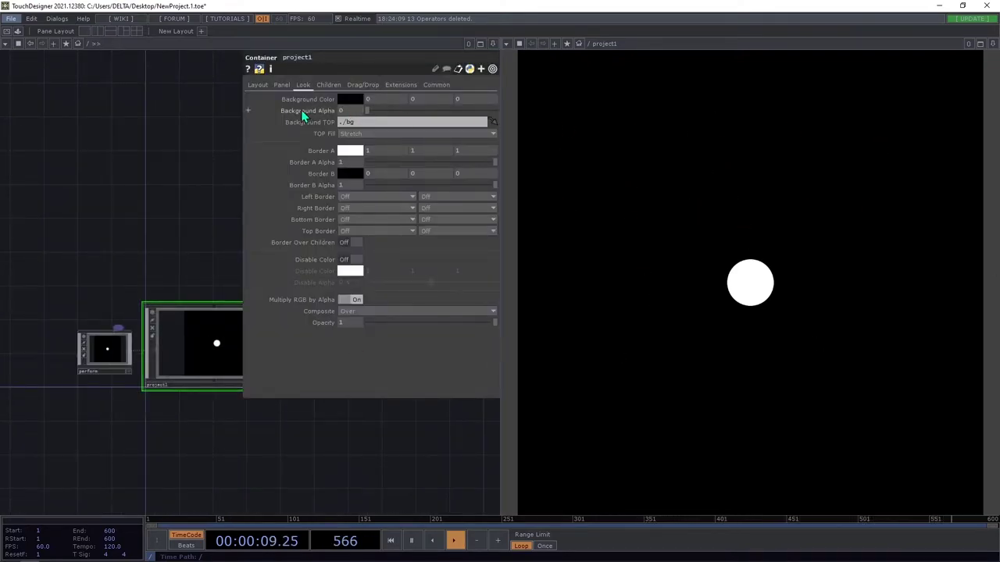
left_click(249, 84)
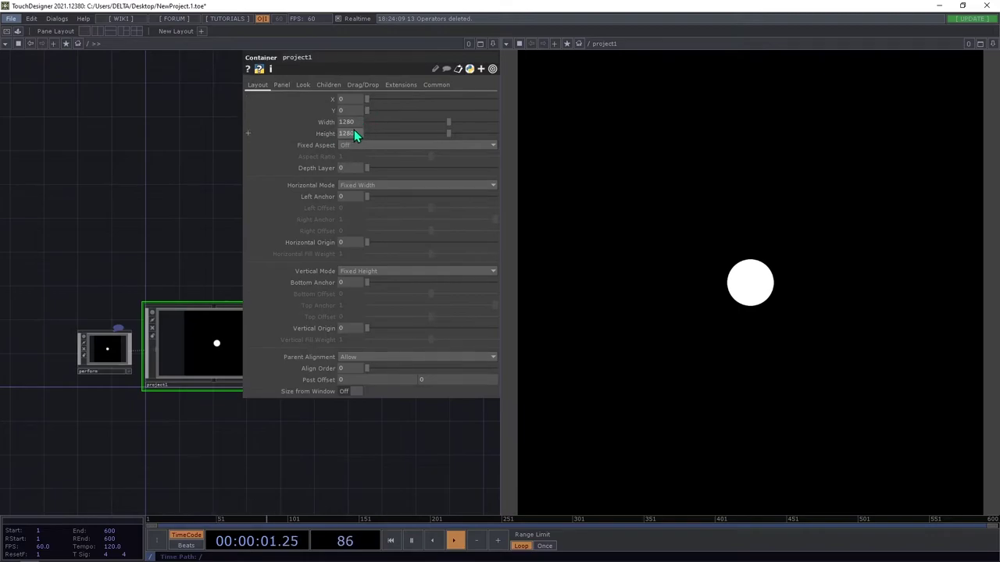
type("720")
key("Return")
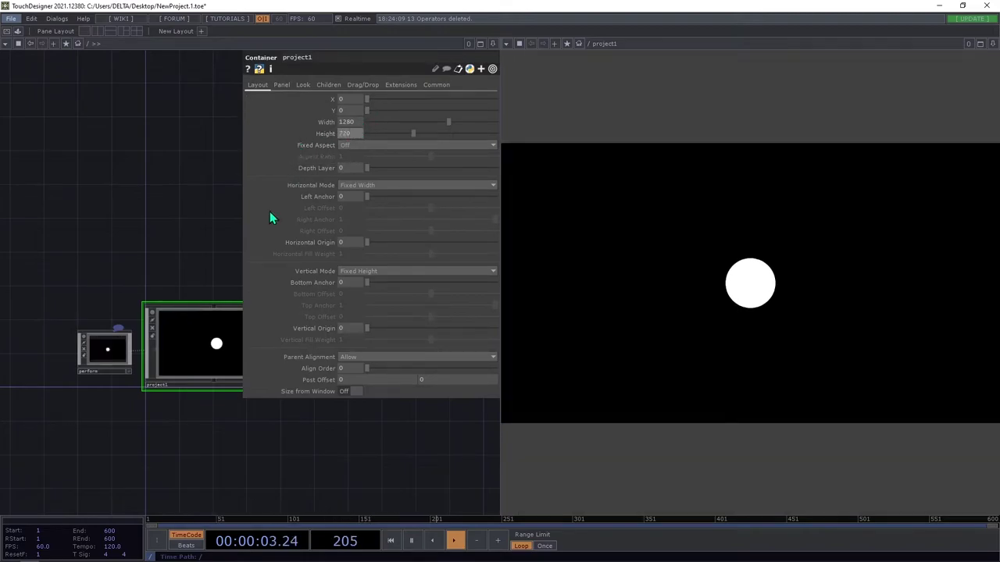
Go inside project1 and examine how select1's insideu and insidev channels respond across the wide panel, trying a larger panel view.
left_click(196, 342)
key("i")
scroll(190, 279, "up", 5)
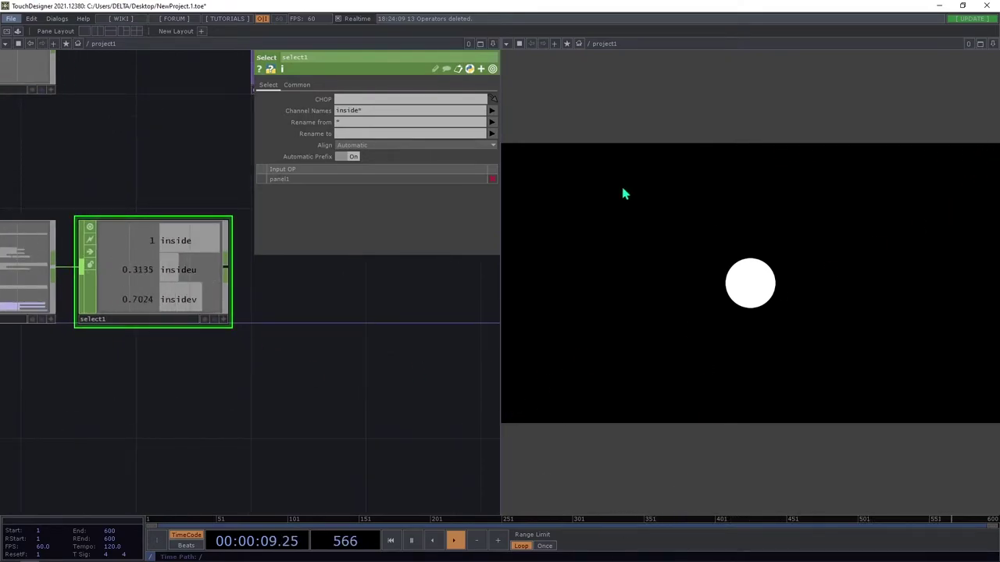
left_click_drag(240, 237, 153, 236)
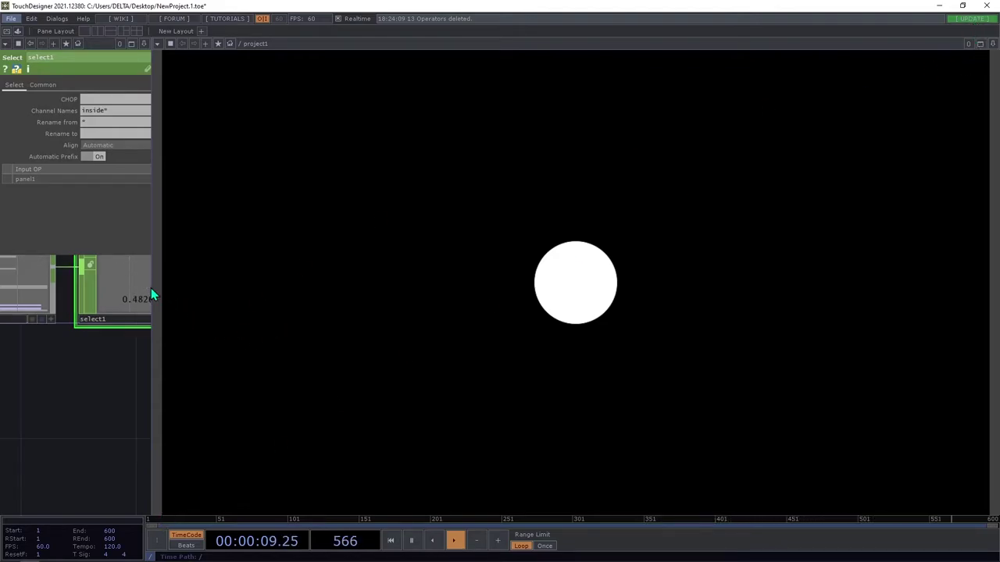
left_click_drag(152, 288, 649, 290)
Set the project1 container's height to 1280 and go back inside its network.
scroll(234, 320, "down", 10)
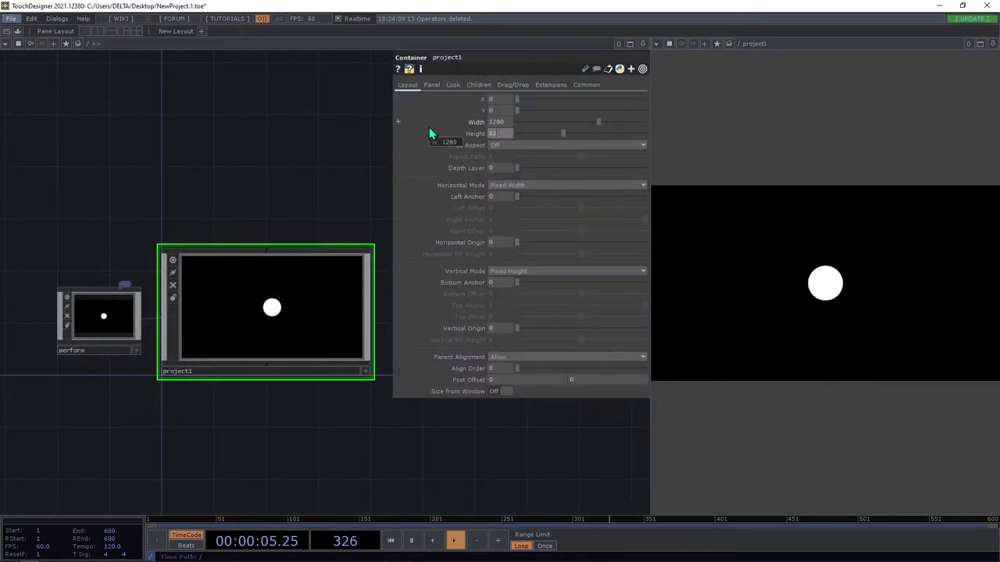
type("80")
key("Return")
left_click(335, 329)
key("i")
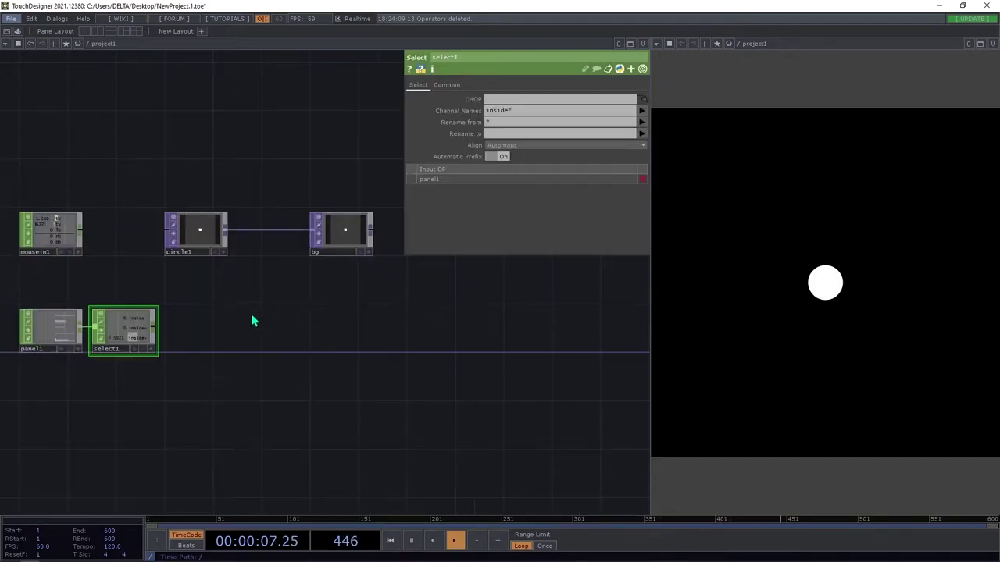
Open circle1's parameters and try adjusting its Center values.
left_click_drag(267, 309, 365, 292)
scroll(255, 310, "up", 3)
left_click_drag(268, 287, 287, 341)
left_click(315, 230)
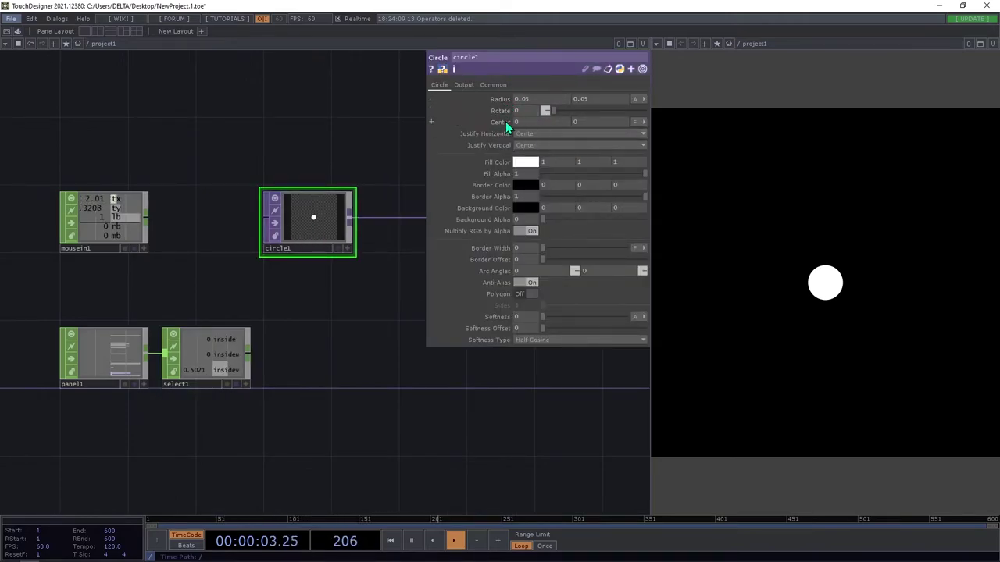
mouse_move(506, 125)
left_mouse_down()
mouse_move(472, 126)
mouse_move(506, 127)
left_mouse_up()
middle_click_drag(506, 125, 506, 125)
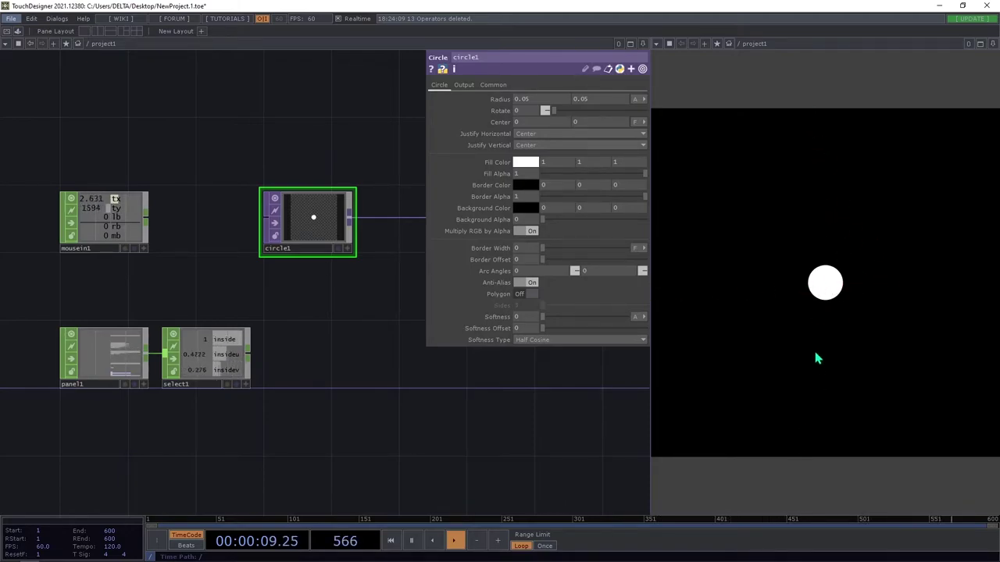
Justify circle1 horizontally to Left and vertically to Bottom, and try shifting its Center values from that corner.
left_click(536, 135)
left_click(531, 145)
left_click(529, 146)
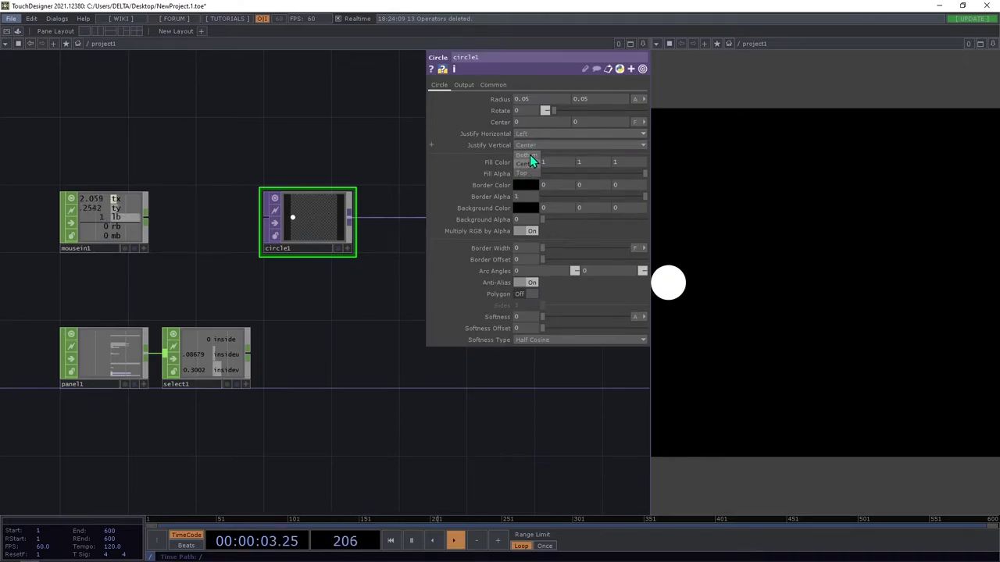
left_click(524, 155)
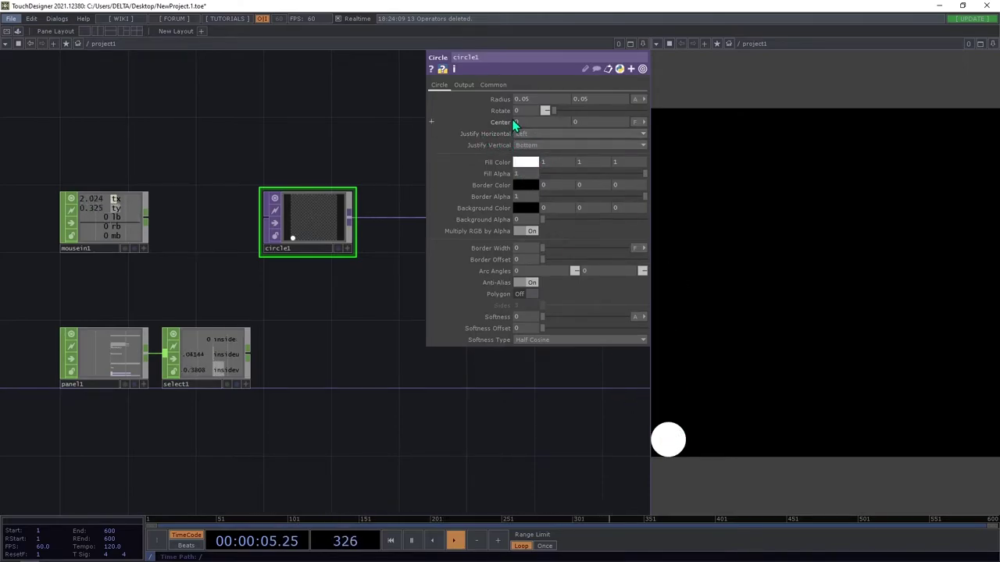
mouse_move(524, 122)
left_mouse_down()
mouse_move(508, 122)
mouse_move(523, 122)
left_mouse_up()
middle_click_drag(524, 122, 609, 111)
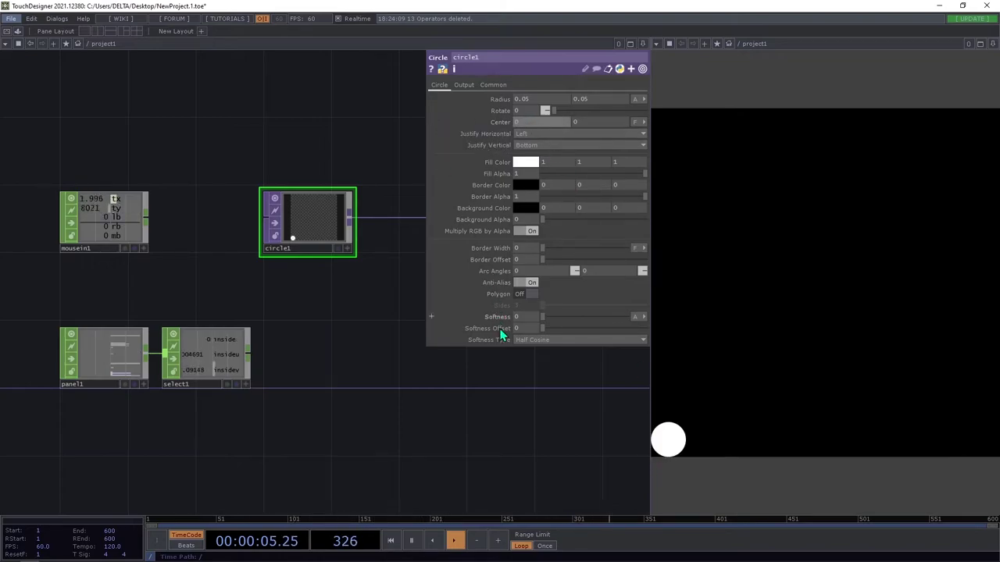
left_click(245, 385)
mouse_move(224, 354)
left_mouse_down()
mouse_move(525, 164)
mouse_move(222, 356)
left_mouse_up()
left_click(246, 386)
left_click(246, 385)
left_click(245, 385)
Add a Null CHOP after select1 and place it below the bg node.
left_click(235, 360)
key("alt+n")
left_click(441, 365)
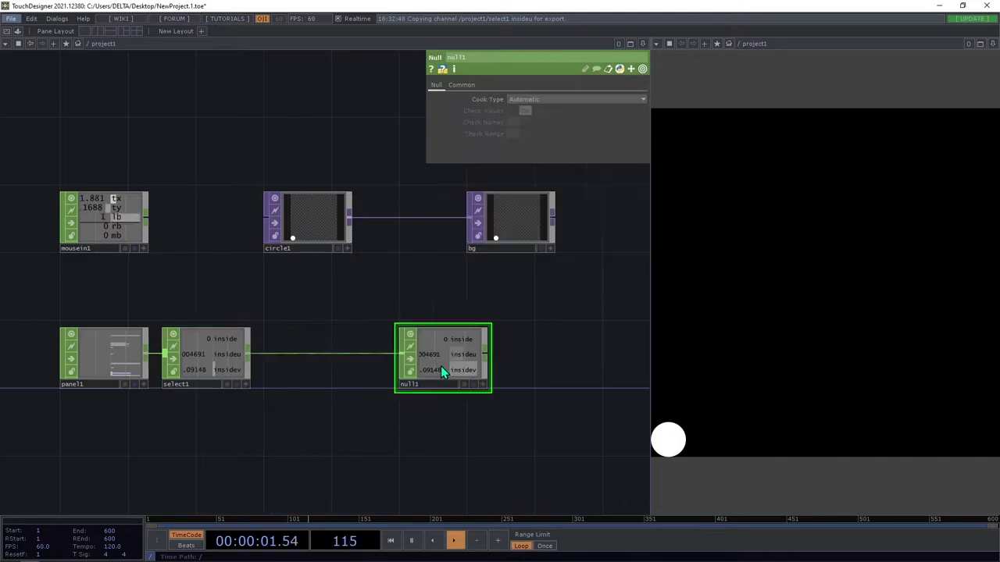
Make null1's viewer active and drive circle1's Center X with the insideu channel and Center Y with insidev.
left_click(479, 382)
left_click(531, 218)
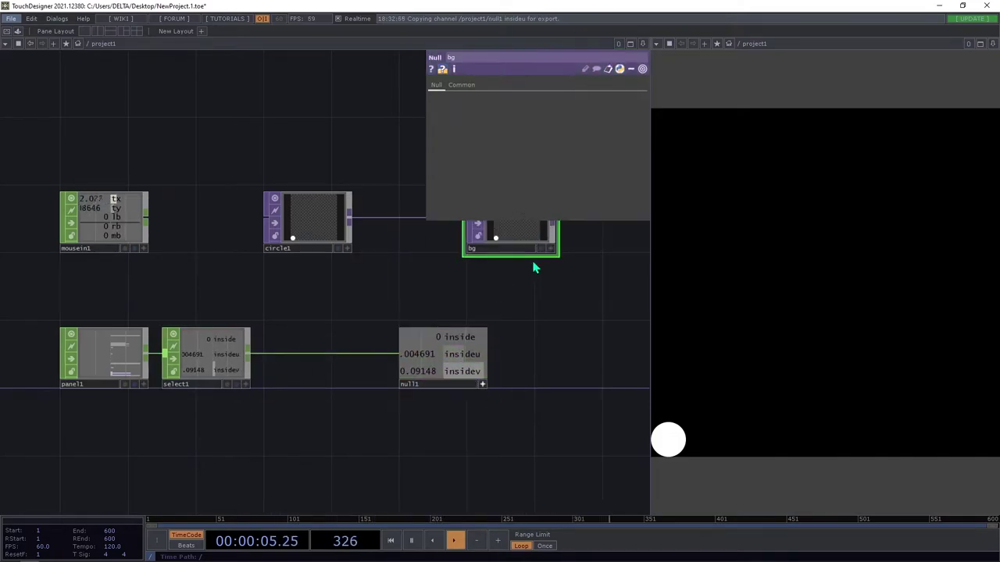
left_click_drag(452, 355, 535, 123)
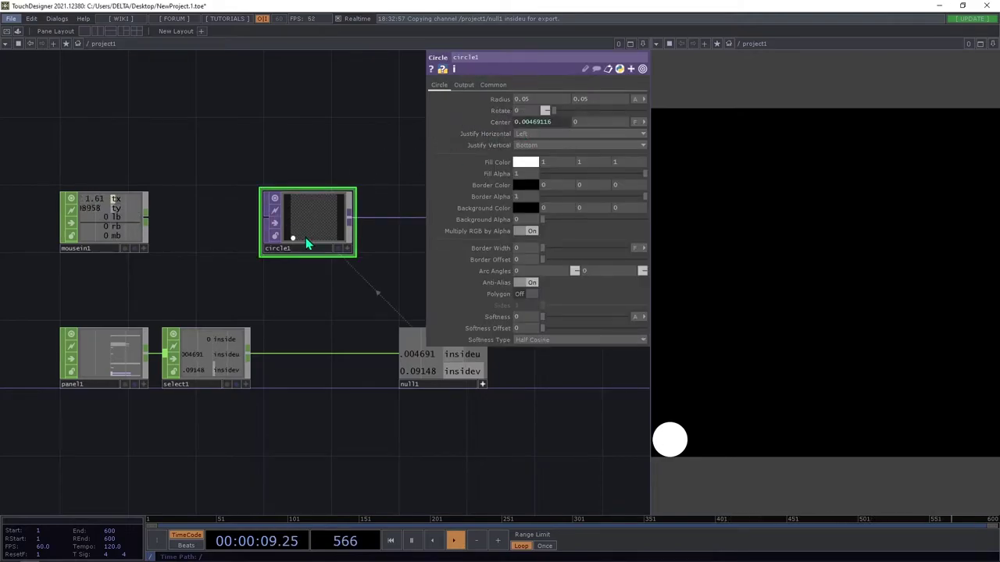
left_click_drag(465, 377, 587, 123)
left_click_drag(442, 367, 599, 119)
left_click_drag(446, 375, 591, 119)
left_click(610, 126)
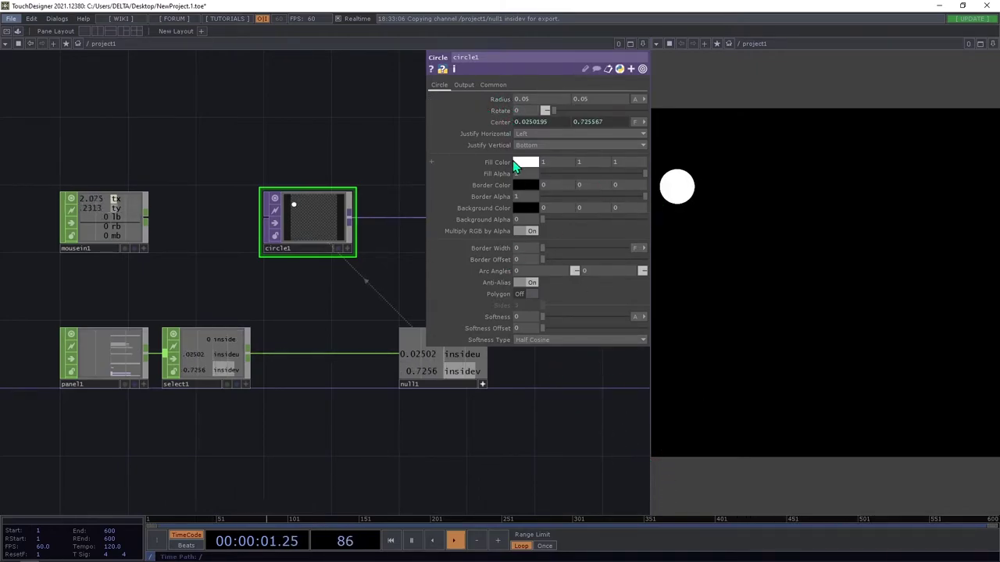
Set circle1's horizontal and vertical justification to Center.
left_click(535, 134)
left_click(533, 153)
left_click(540, 146)
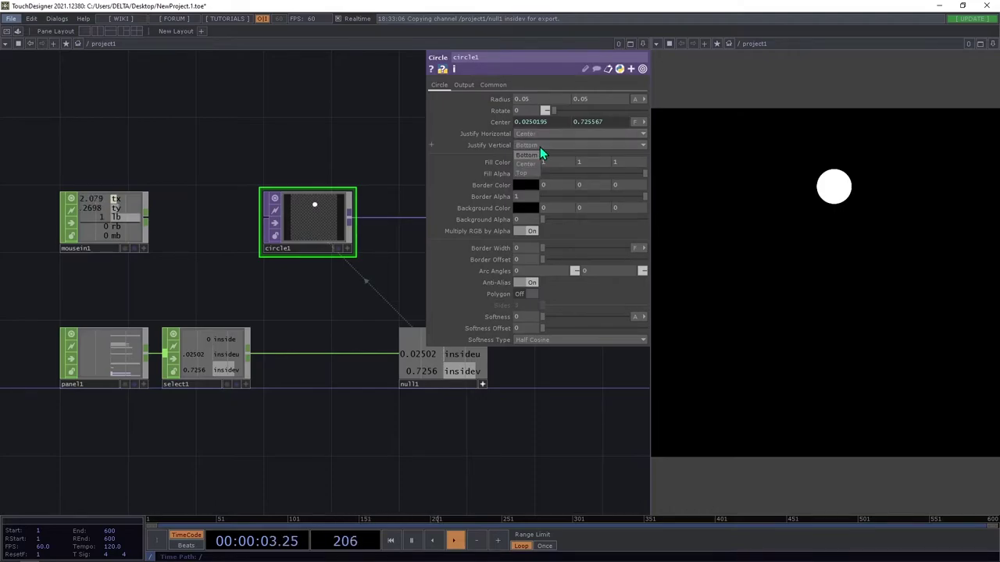
left_click(529, 164)
Insert a Math CHOP into the connection between select1 and null1.
right_click(297, 354)
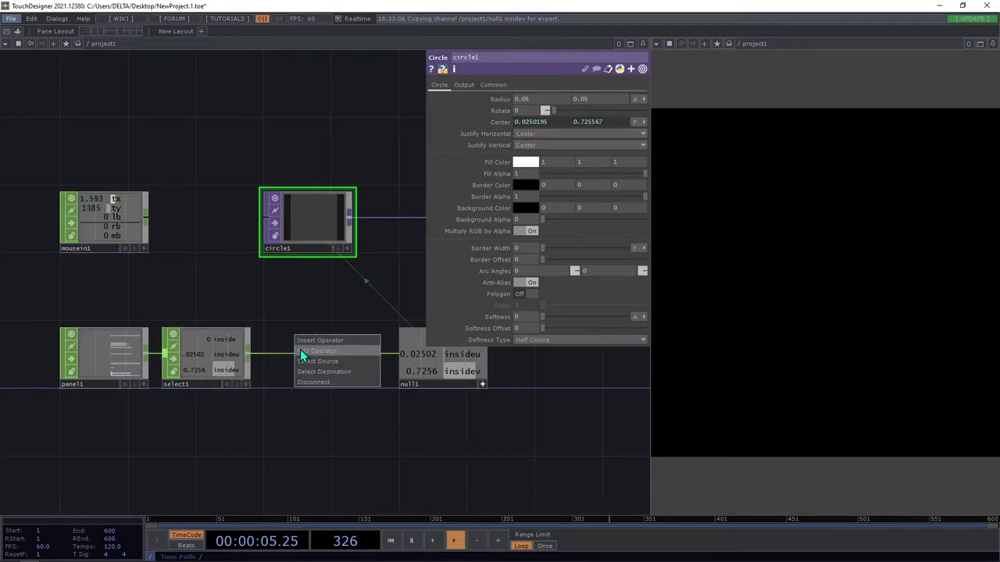
left_click(309, 350)
type("math")
key("Return")
left_click(312, 352)
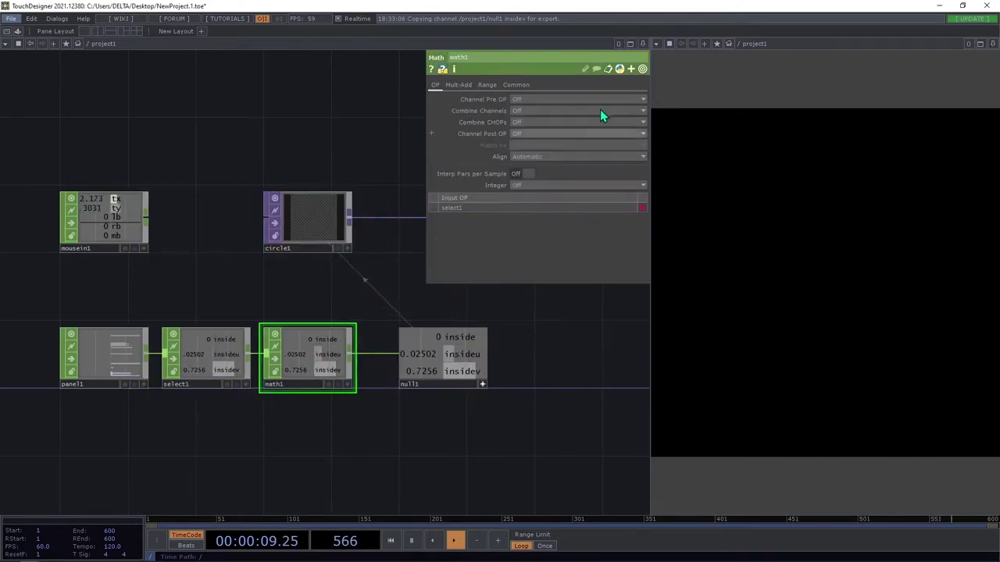
Set math1's To Range to -0.5 and 0.5, and move null1 close beside math1 with its viewer deactivated.
left_click(488, 85)
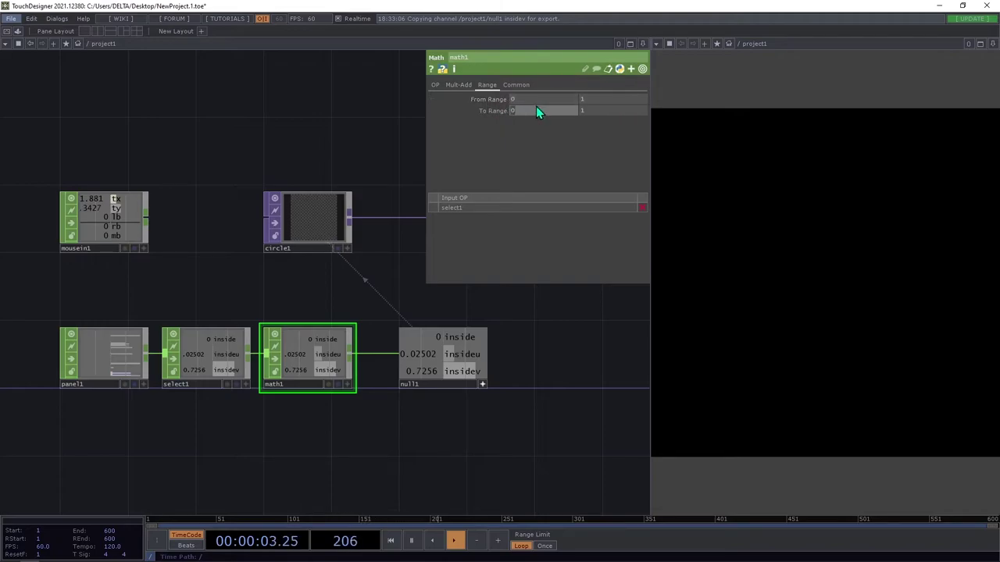
left_click(520, 109)
type("-0.5")
key("Return")
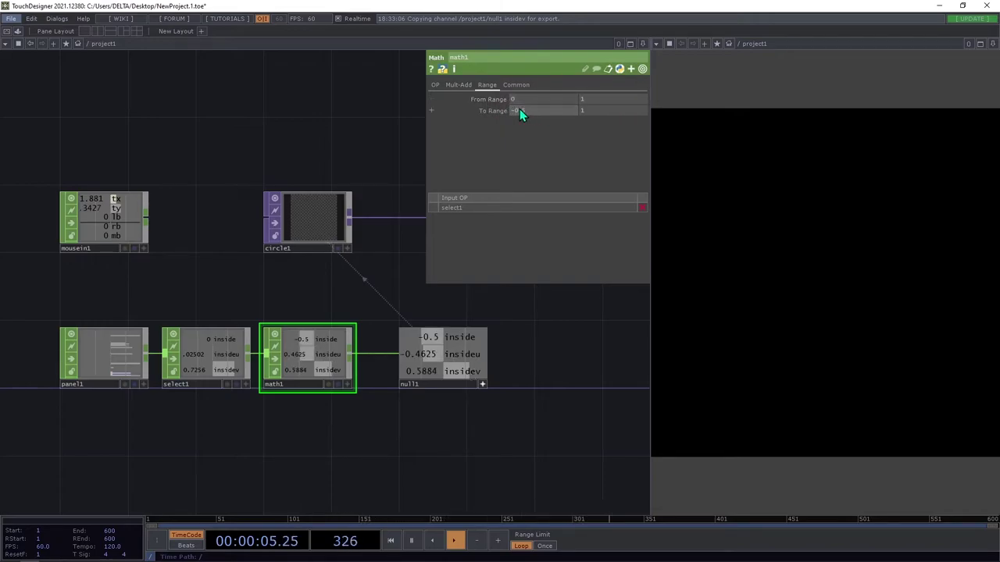
left_click(609, 111)
type("0")
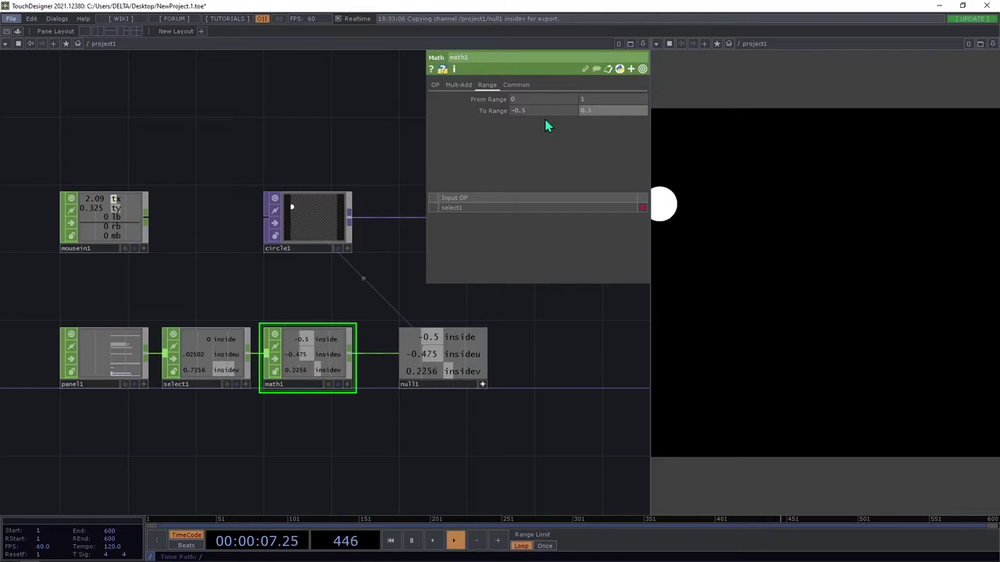
type(".5")
key("Return")
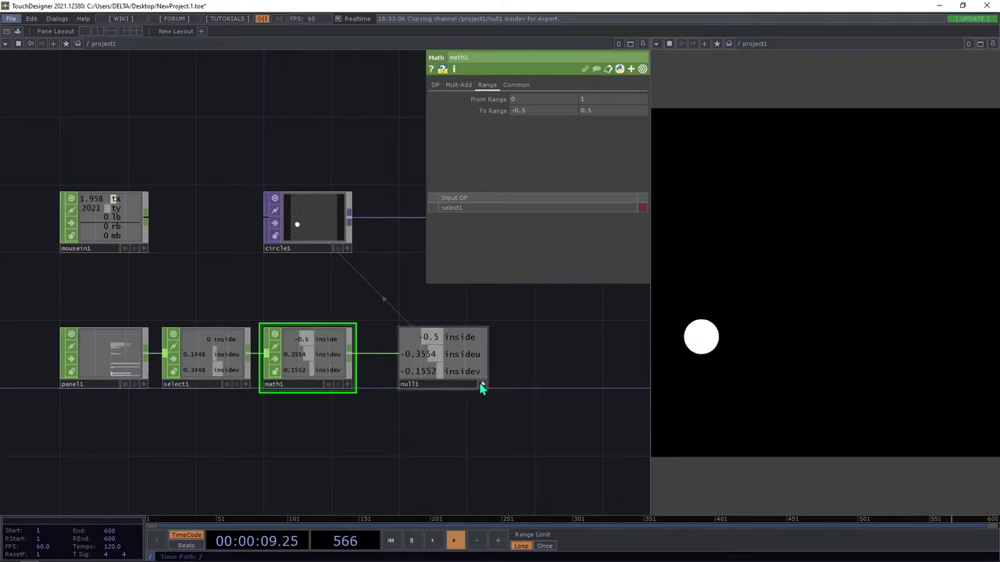
left_click_drag(480, 384, 431, 357)
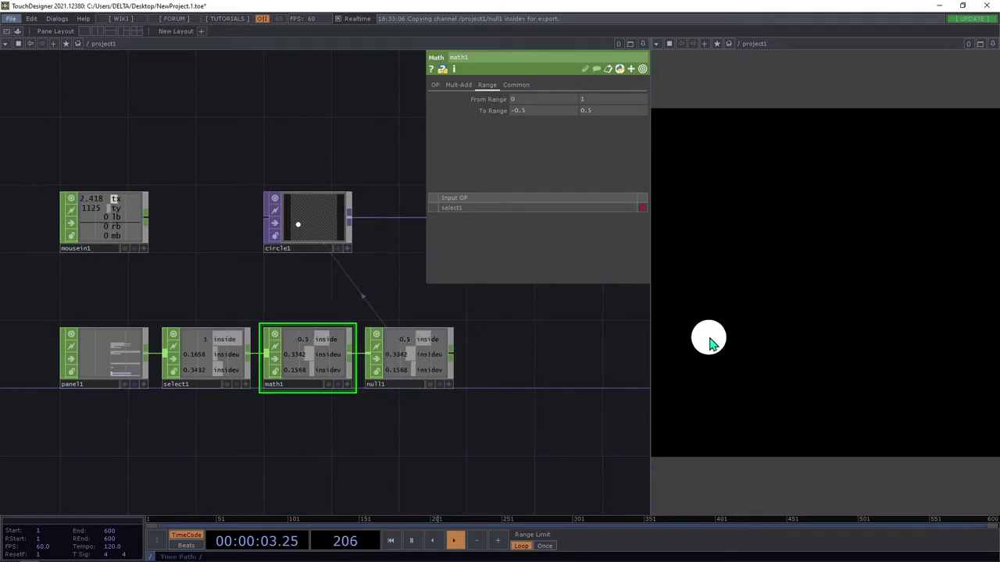
Check circle1's parameters and inspect panel1's channel list up close, including the u, v, insideu and insidev channels.
left_click(315, 226)
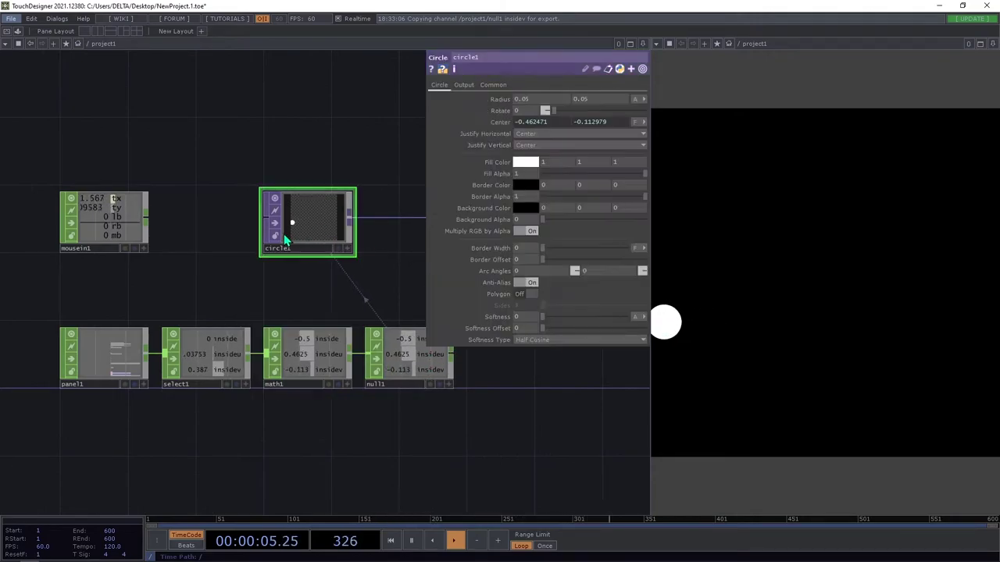
left_click_drag(117, 348, 188, 341)
scroll(187, 341, "up", 5)
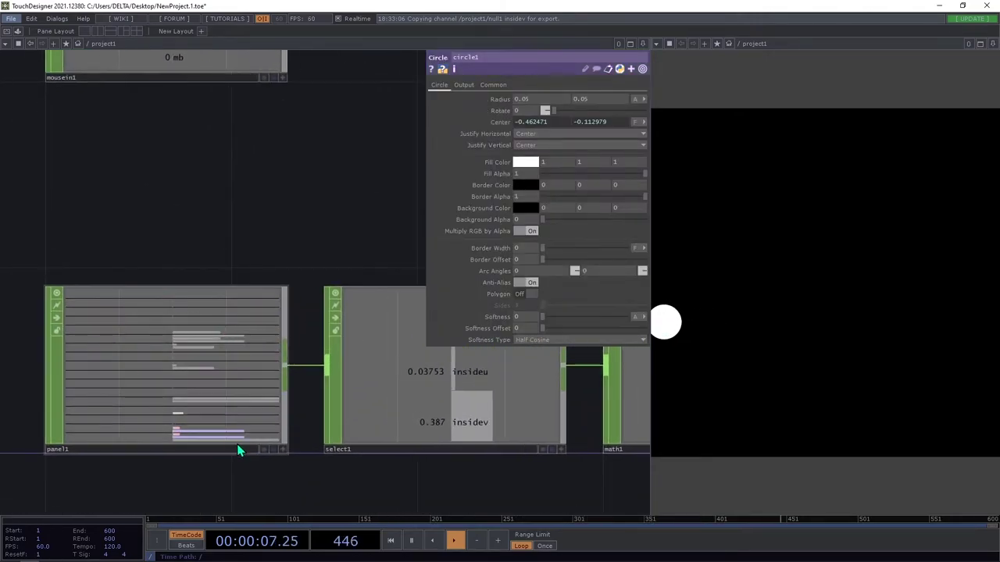
scroll(264, 433, "up", 5)
scroll(35, 268, "down", 5)
left_click_drag(35, 268, 266, 274)
scroll(364, 208, "up", 4)
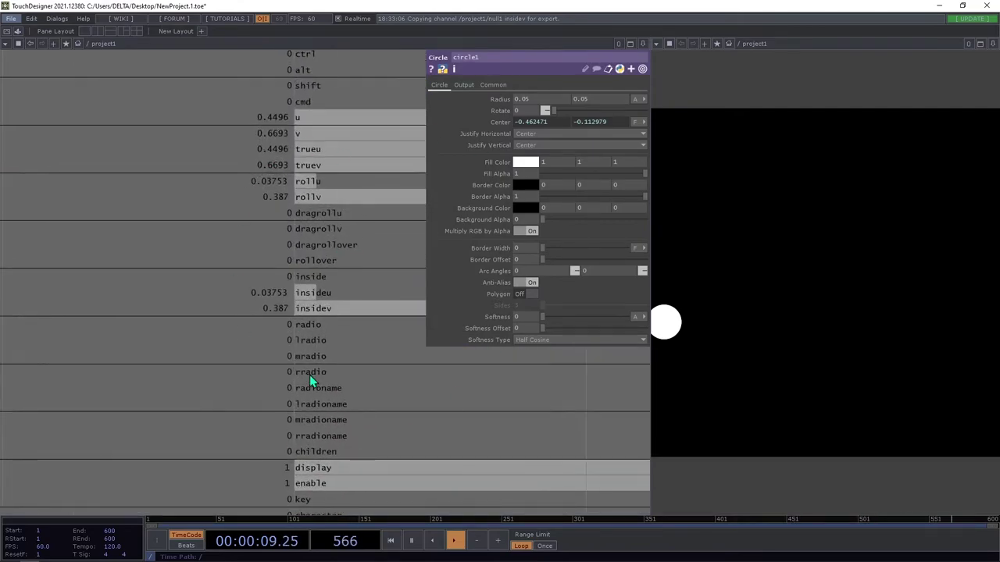
scroll(237, 361, "down", 4)
scroll(314, 403, "up", 5)
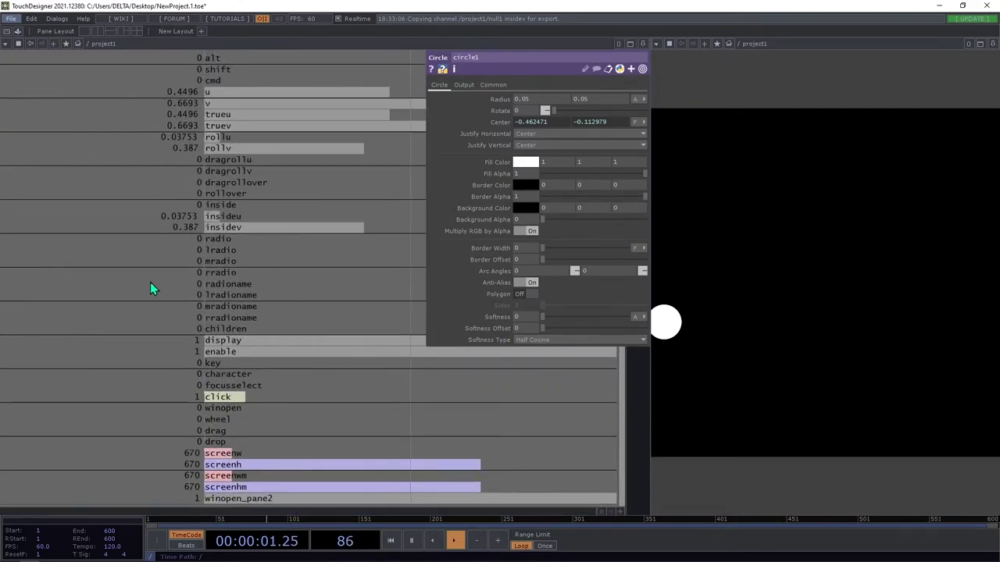
scroll(139, 298, "down", 8)
Move null1 farther from math1 and limit math1's Scope to the insideu and insidev channels.
left_click(243, 329)
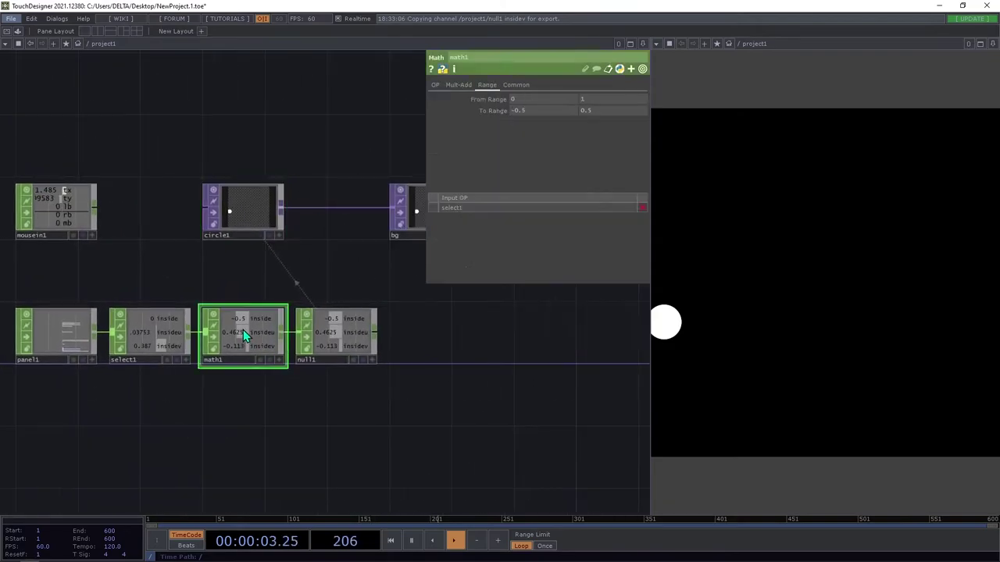
left_click_drag(328, 342, 482, 341)
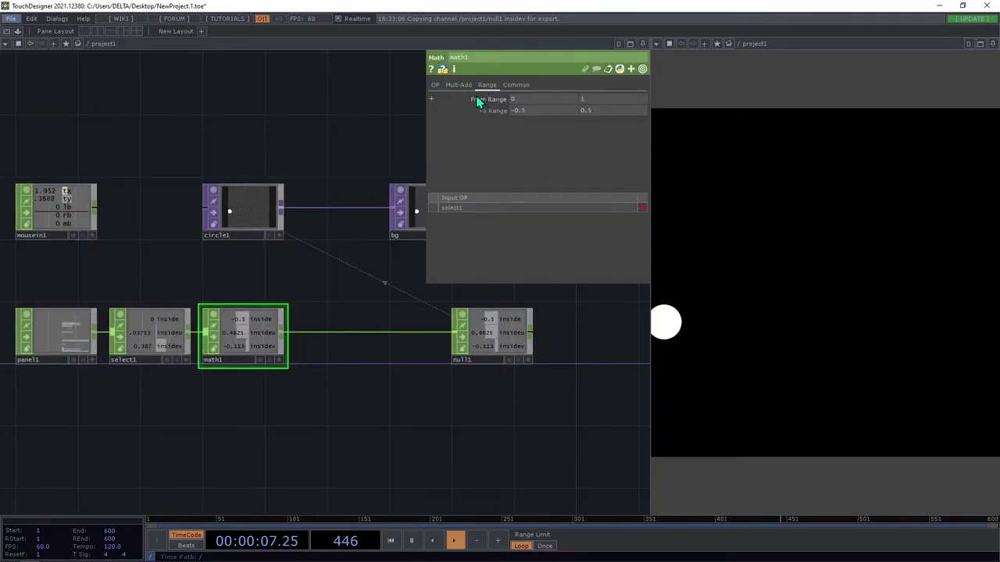
left_click(528, 87)
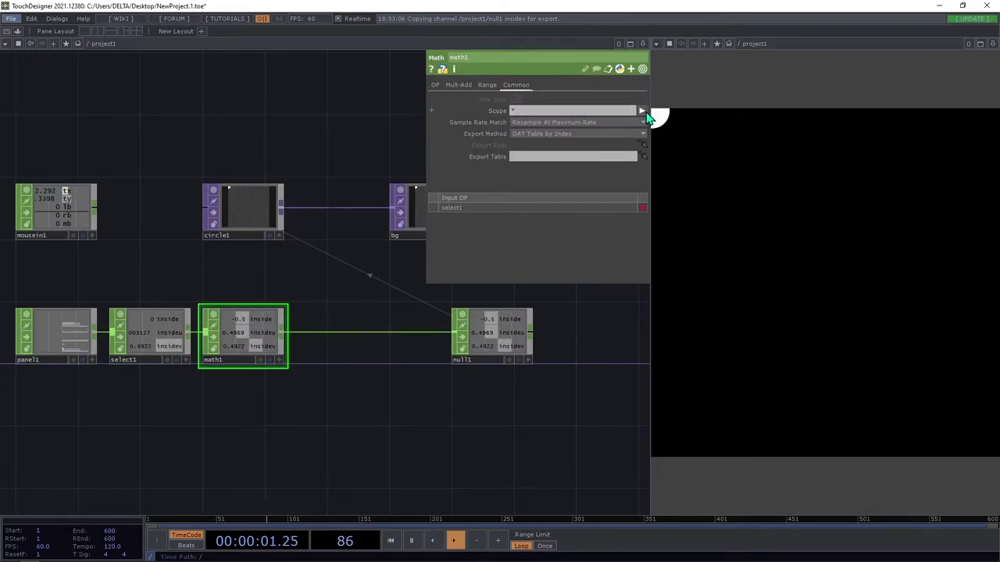
left_click(641, 112)
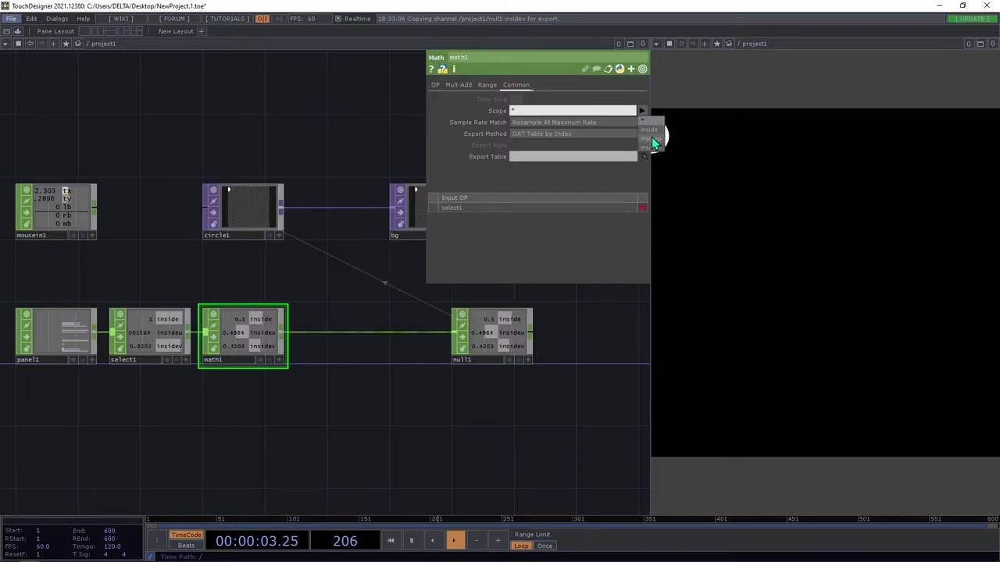
left_click(650, 139)
left_click(643, 113)
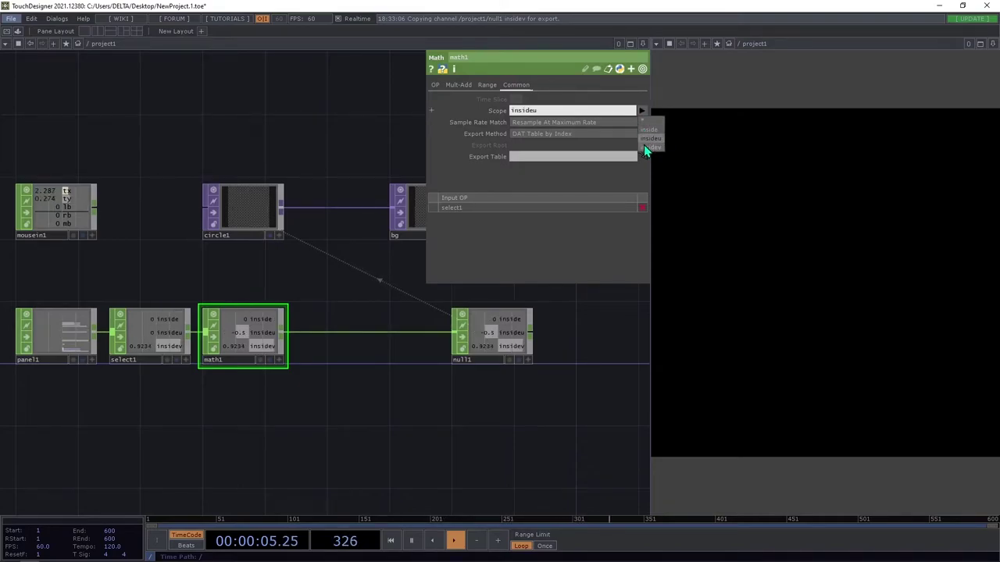
left_click(645, 147)
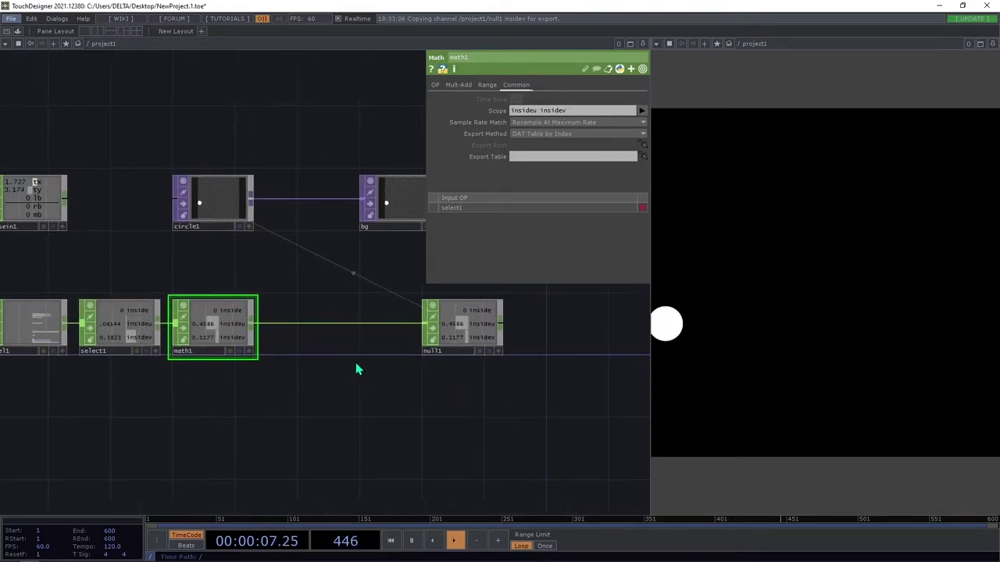
Insert a Filter CHOP into the connection between math1 and null1.
right_click(302, 328)
left_click(305, 312)
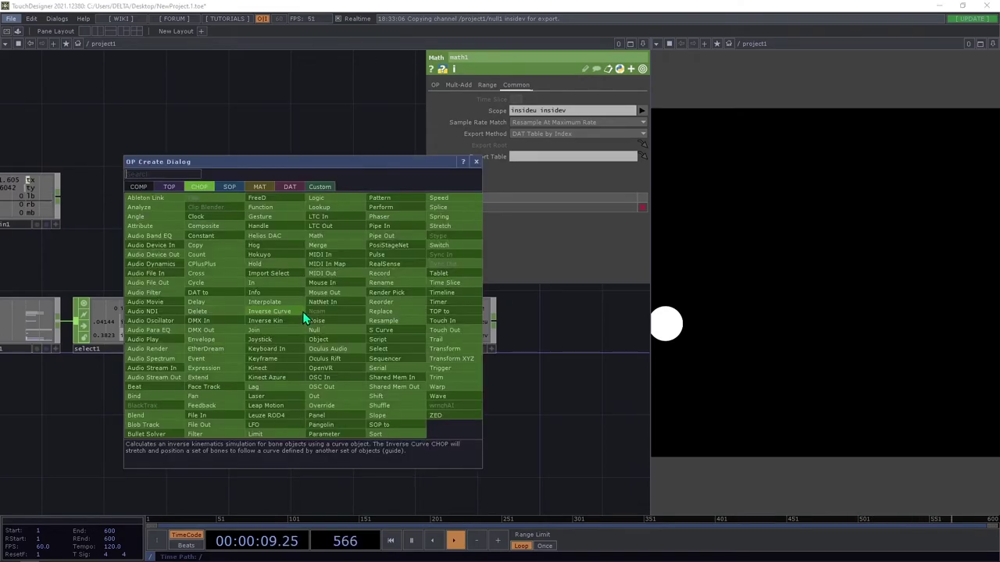
type("f")
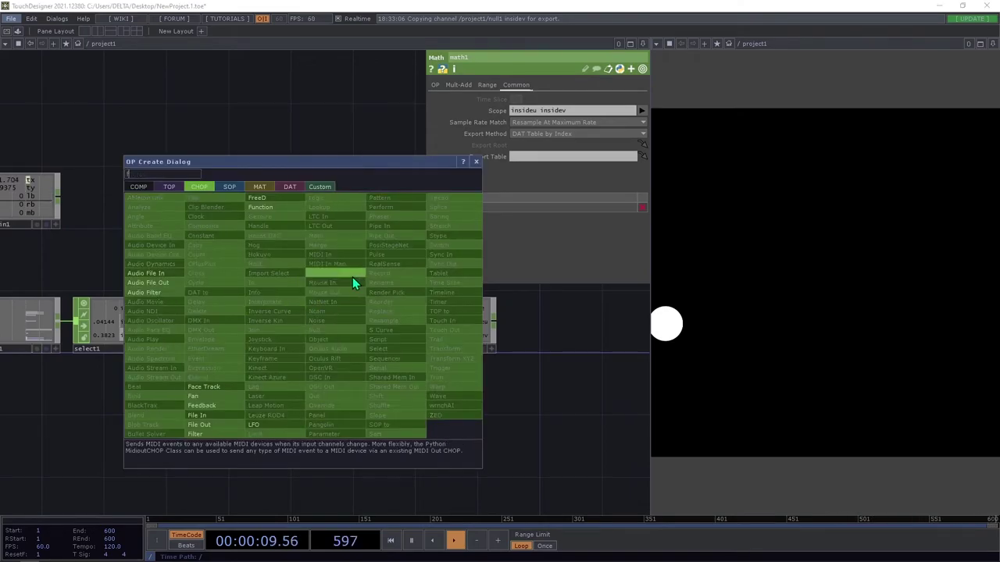
left_click(208, 434)
left_click(298, 331)
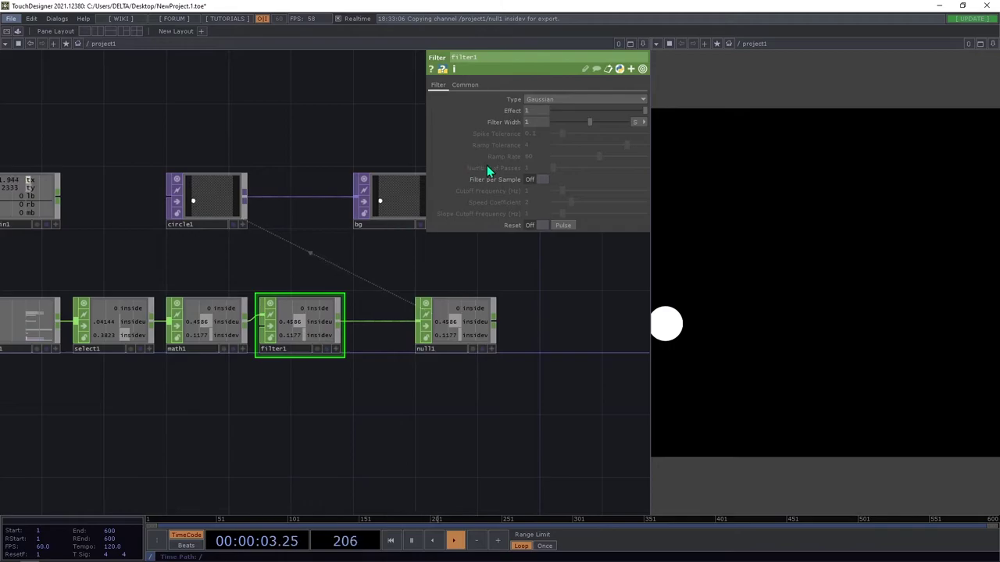
Limit filter1's Scope to the inside channel.
left_click(465, 85)
left_click(642, 111)
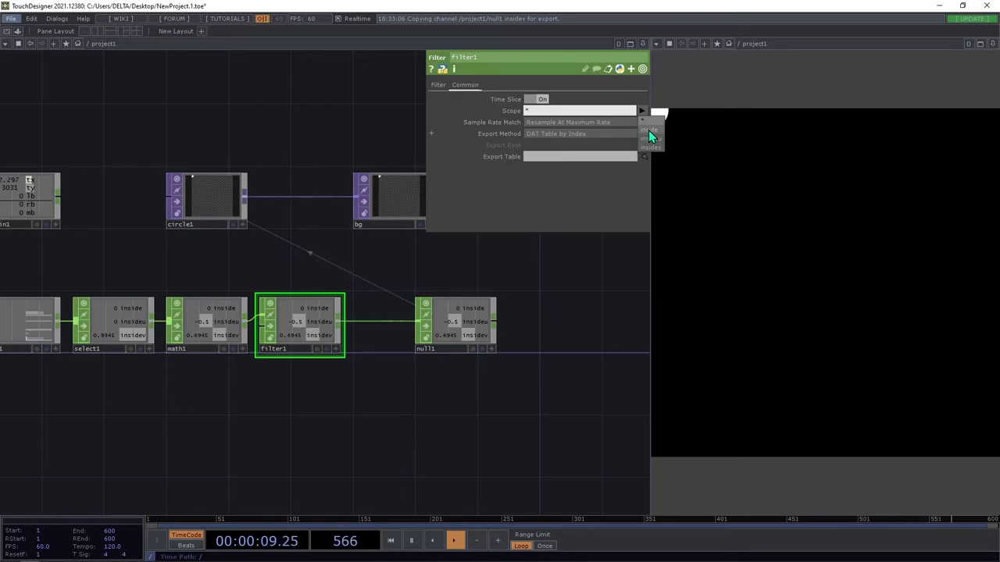
left_click(649, 131)
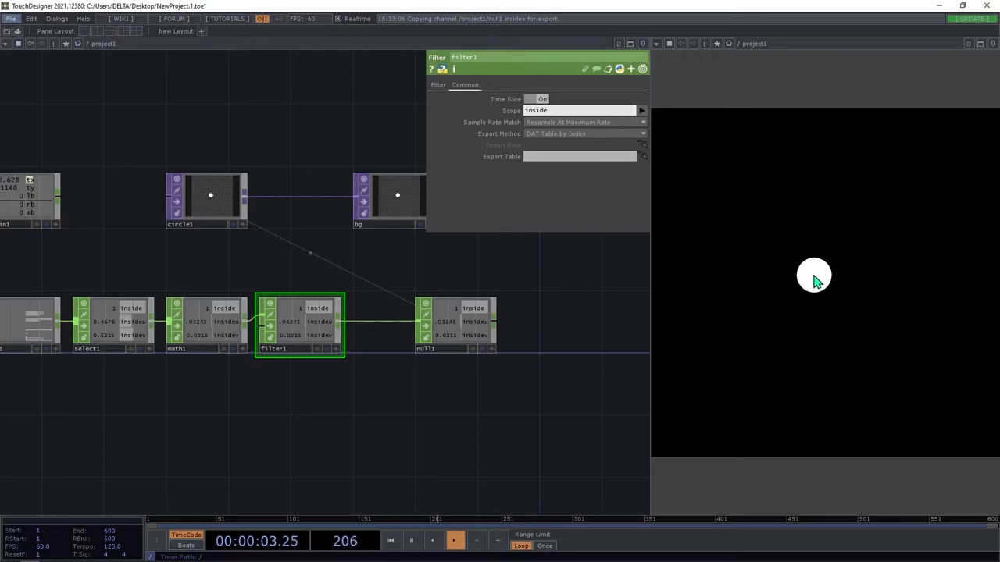
Set filter1's Filter Width to 0.2.
left_click(446, 87)
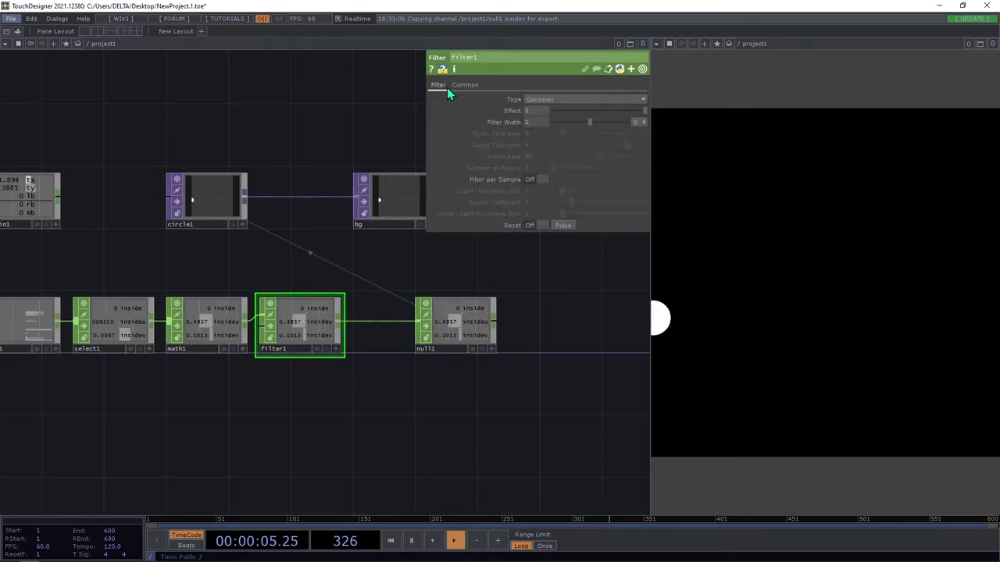
type("0.2")
key("Return")
key("ctrl+z")
left_click(535, 125)
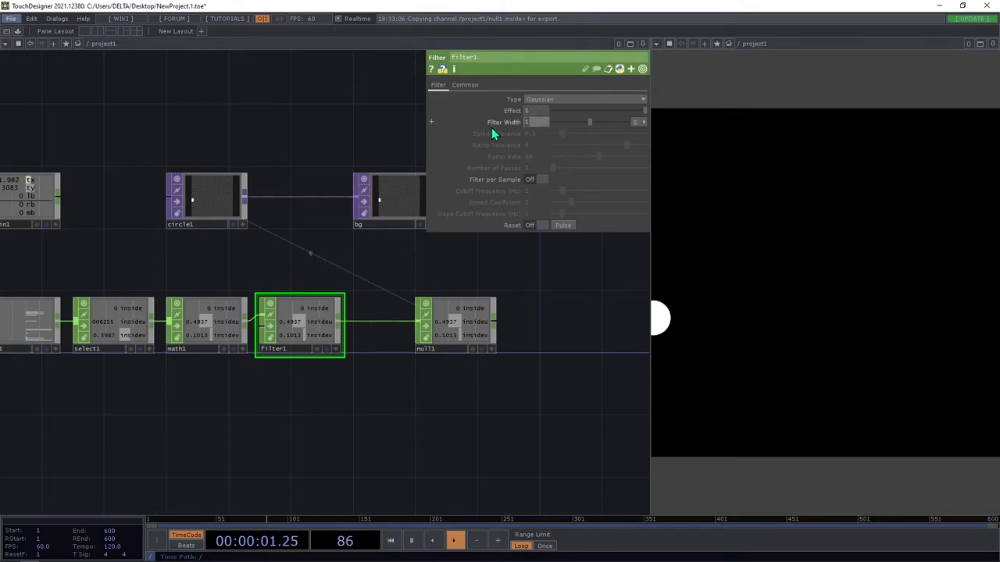
type("0.2")
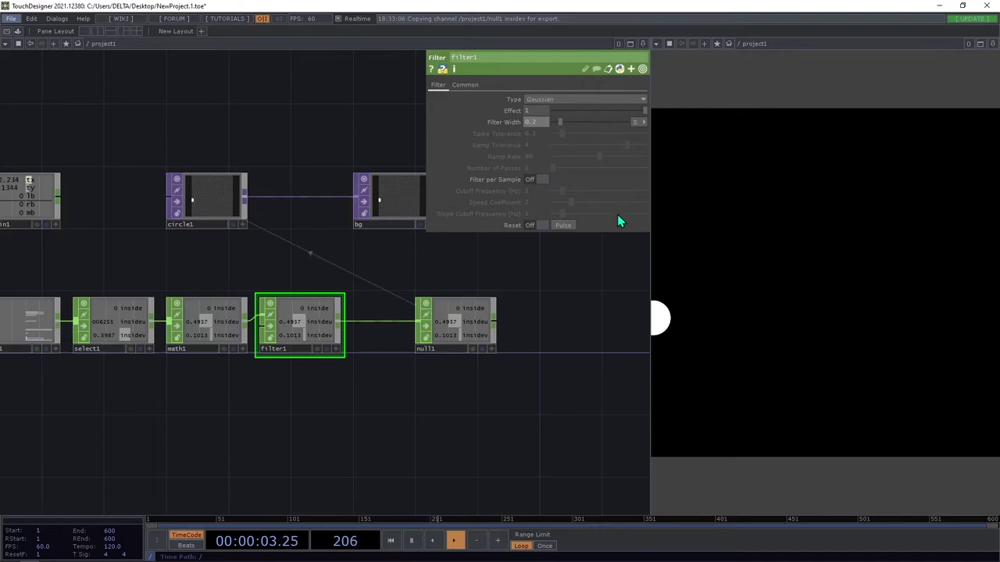
key("Return")
Drive circle1's Fill Alpha with null1's inside channel, using null1's active viewer for the export and deactivating it again.
left_click_drag(427, 234, 356, 251)
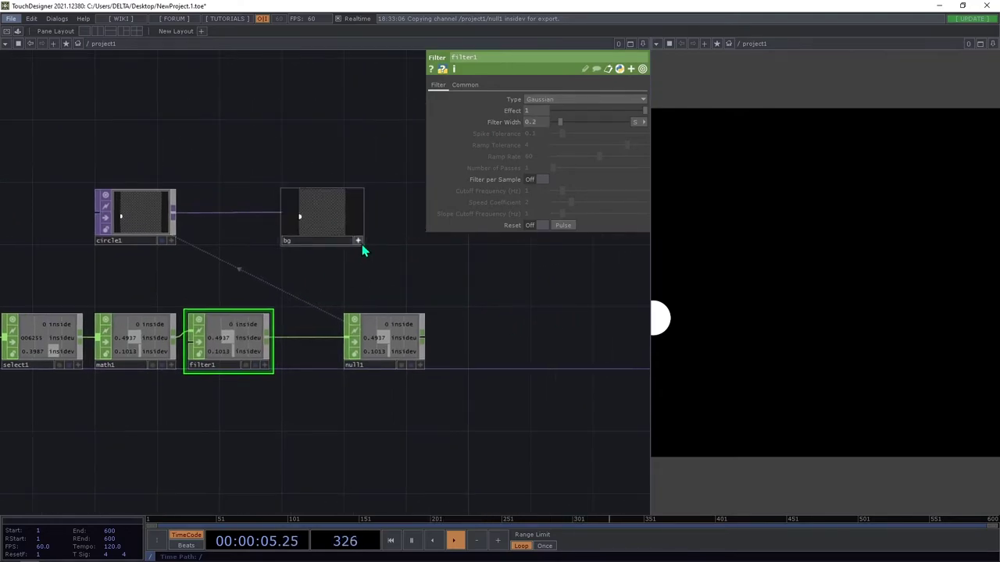
left_click(420, 364)
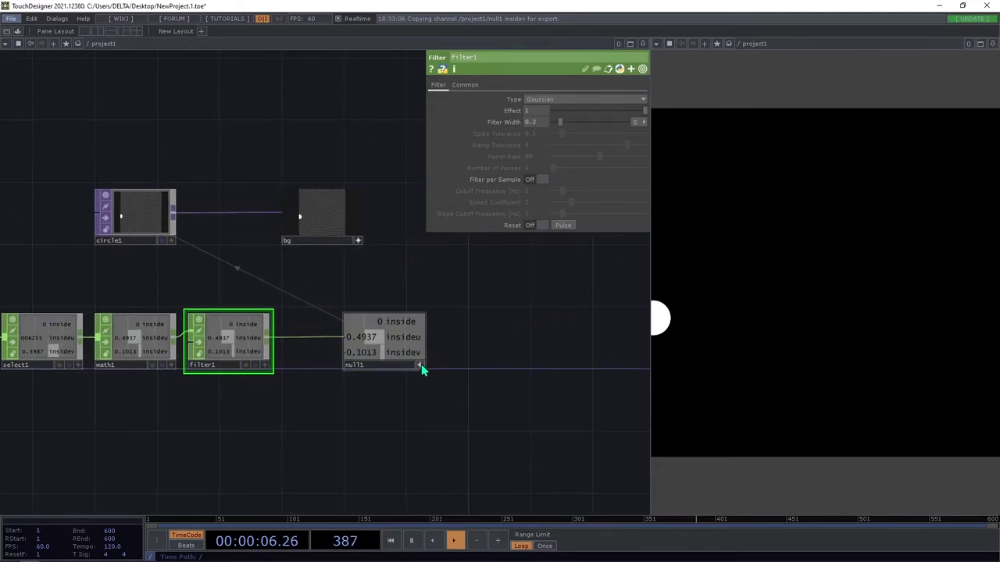
left_click(134, 220)
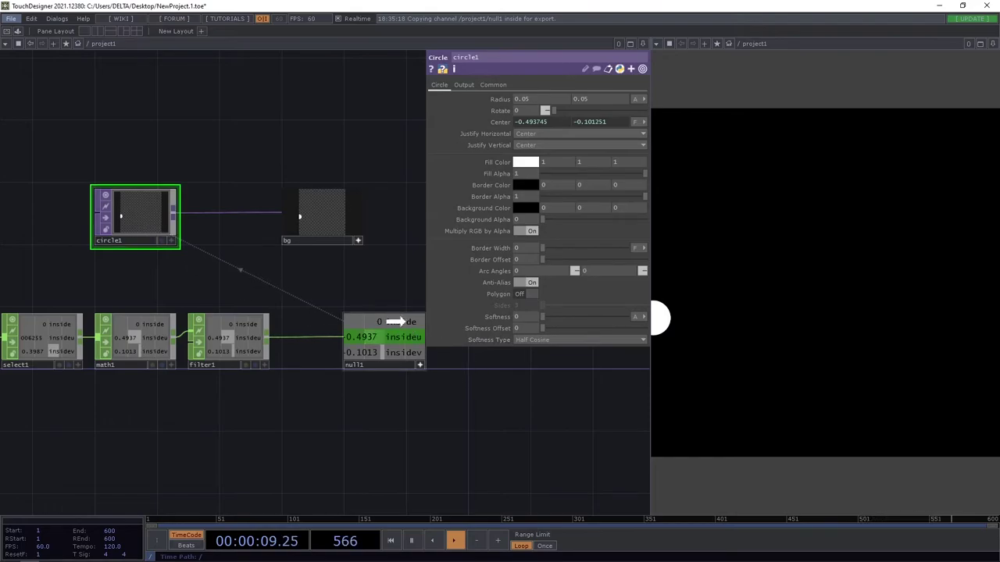
mouse_move(511, 178)
left_mouse_down()
mouse_move(535, 174)
mouse_move(523, 184)
left_mouse_up()
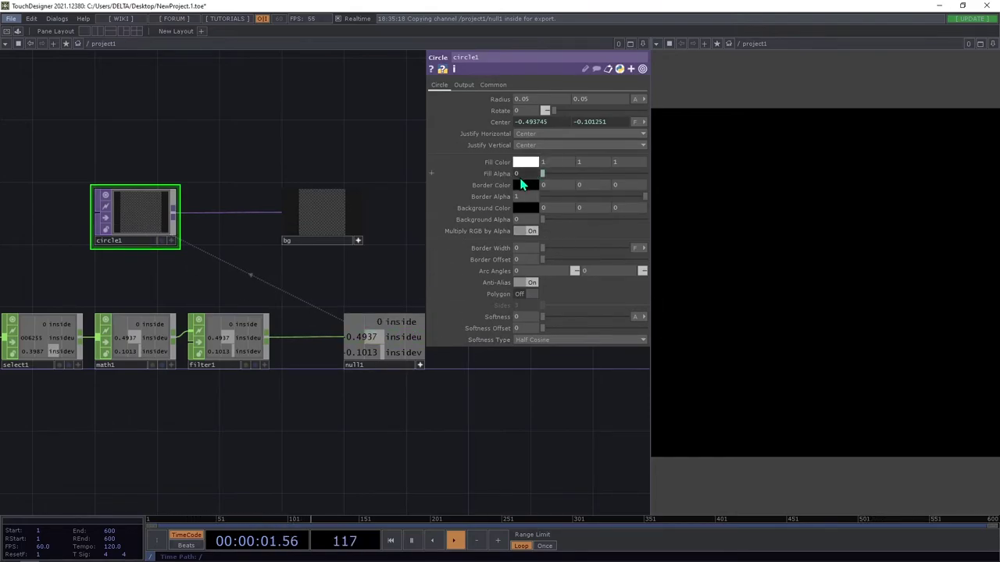
left_click(421, 365)
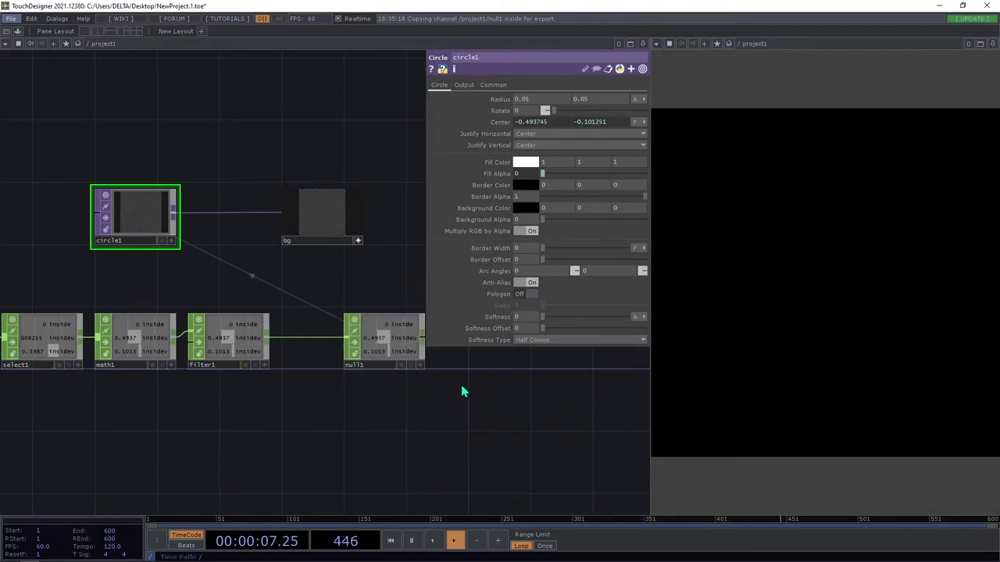
Deactivate bg's viewer and move null1 close beside the bypassed filter1.
left_click(359, 241)
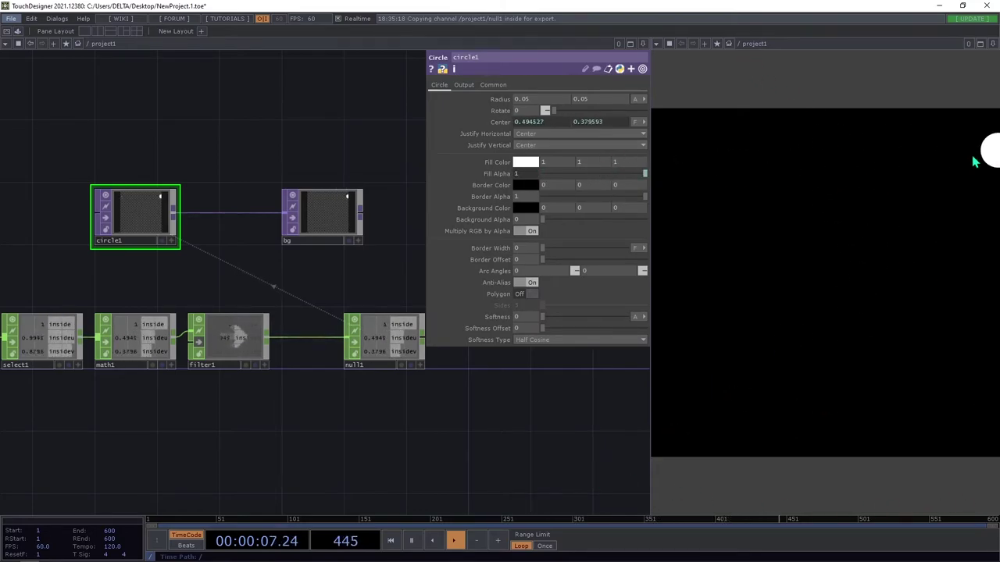
key("ctrl+z")
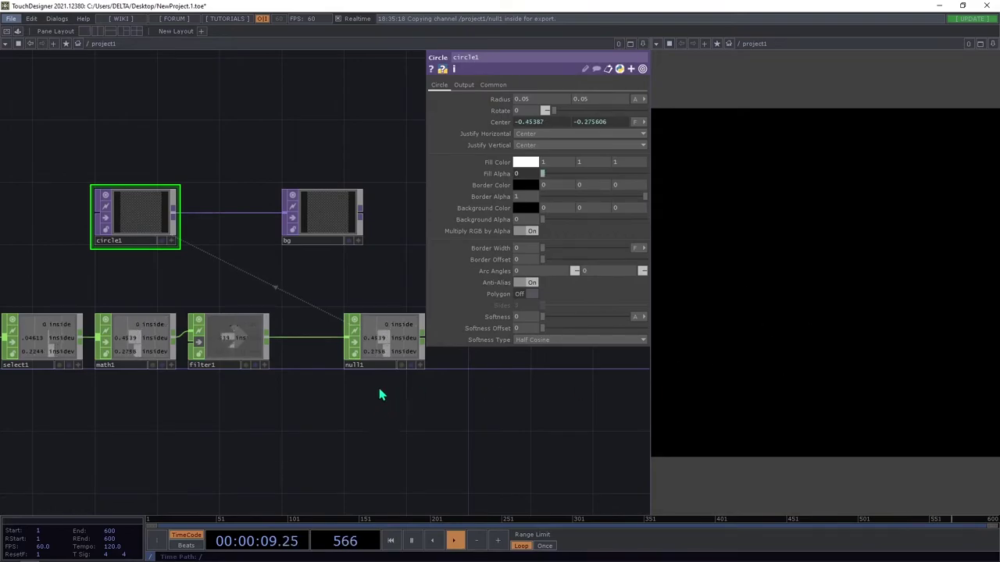
left_click_drag(377, 343, 317, 346)
Examine how panel1's select, u, v, rollu, rollv, insideu and insidev channels respond to moving, clicking and dragging in the panel.
scroll(425, 442, "down", 4)
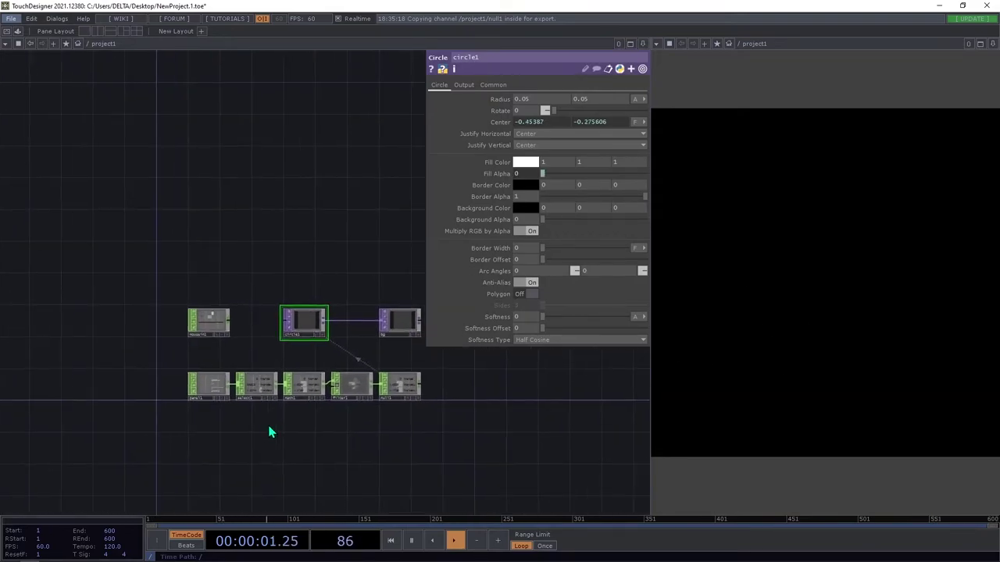
scroll(270, 432, "up", 10)
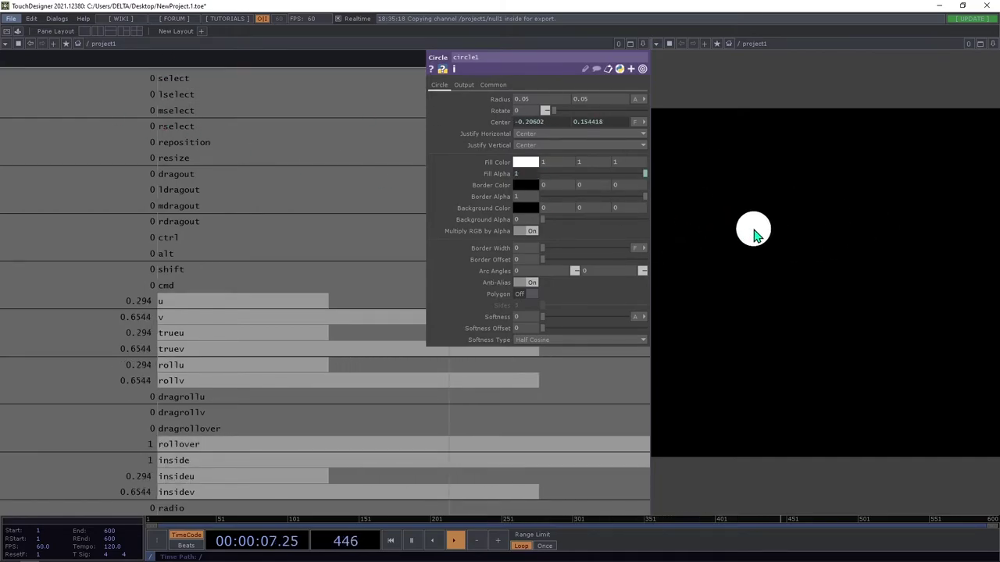
right_click(752, 228)
right_click(752, 228)
middle_click(753, 228)
left_click_drag(779, 301, 781, 342)
scroll(149, 321, "down", 4)
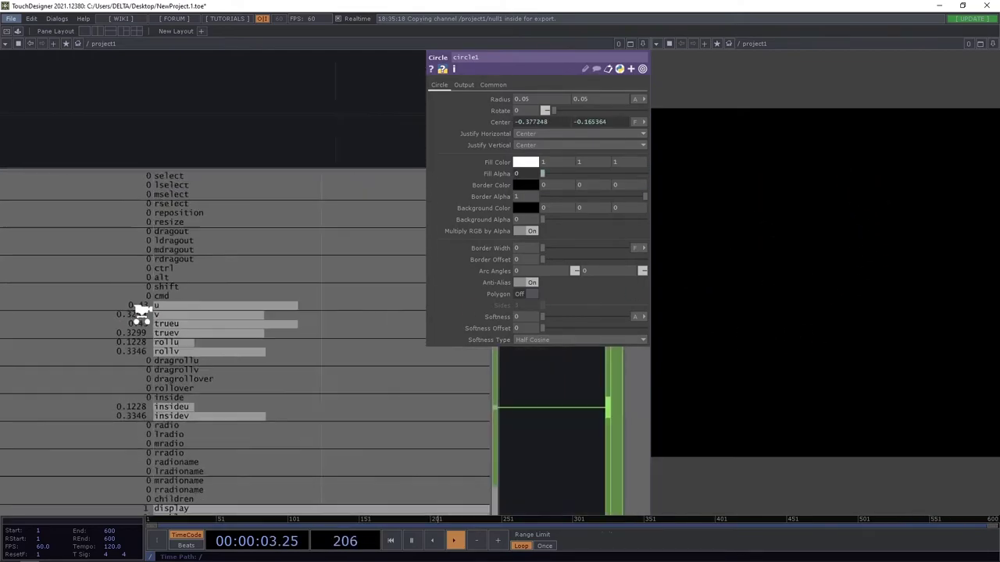
scroll(238, 325, "up", 3)
scroll(297, 293, "up", 5)
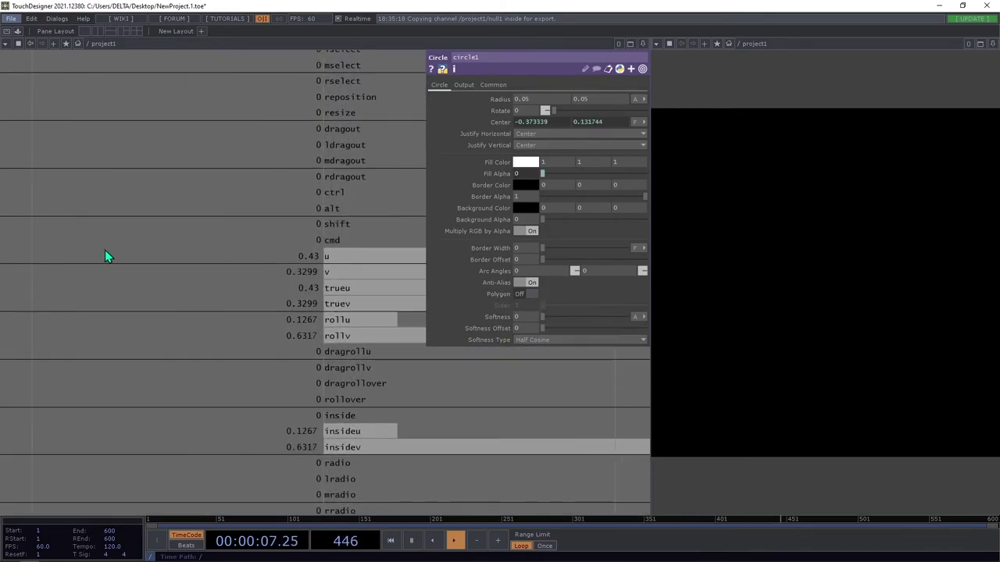
scroll(257, 253, "down", 3)
scroll(167, 273, "up", 5)
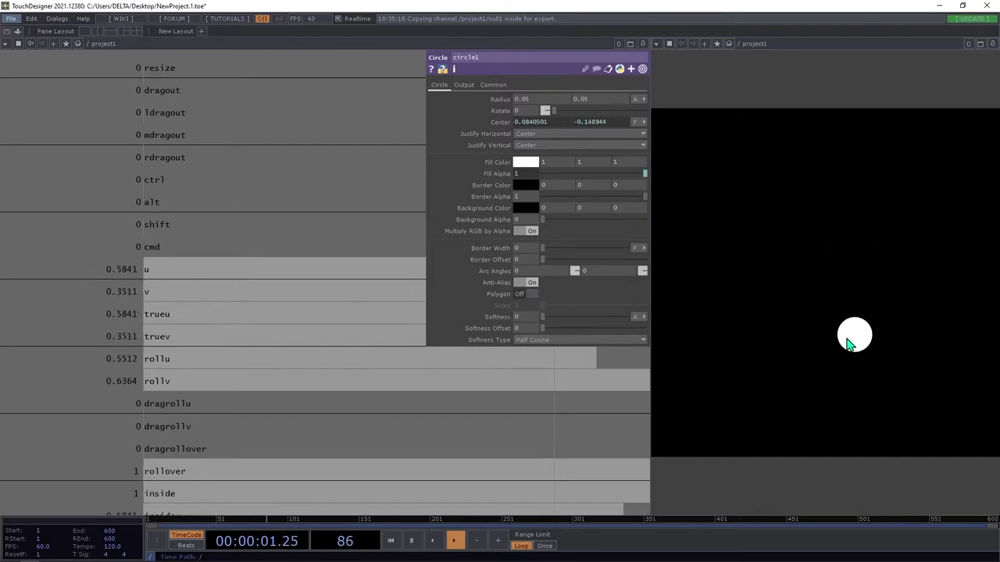
scroll(376, 250, "down", 3)
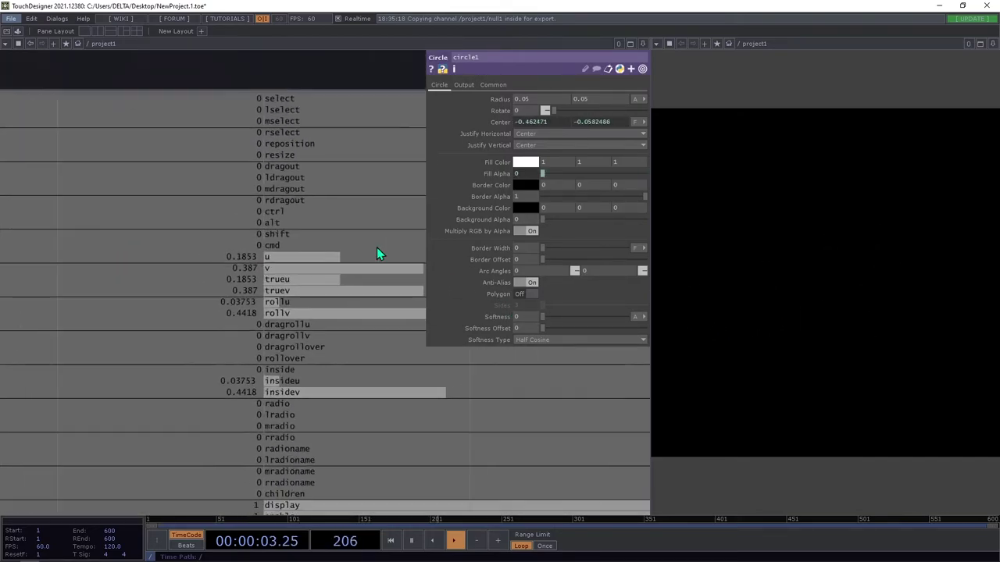
scroll(337, 184, "up", 4)
left_click_drag(826, 270, 769, 279)
left_click(766, 221)
left_click(733, 388)
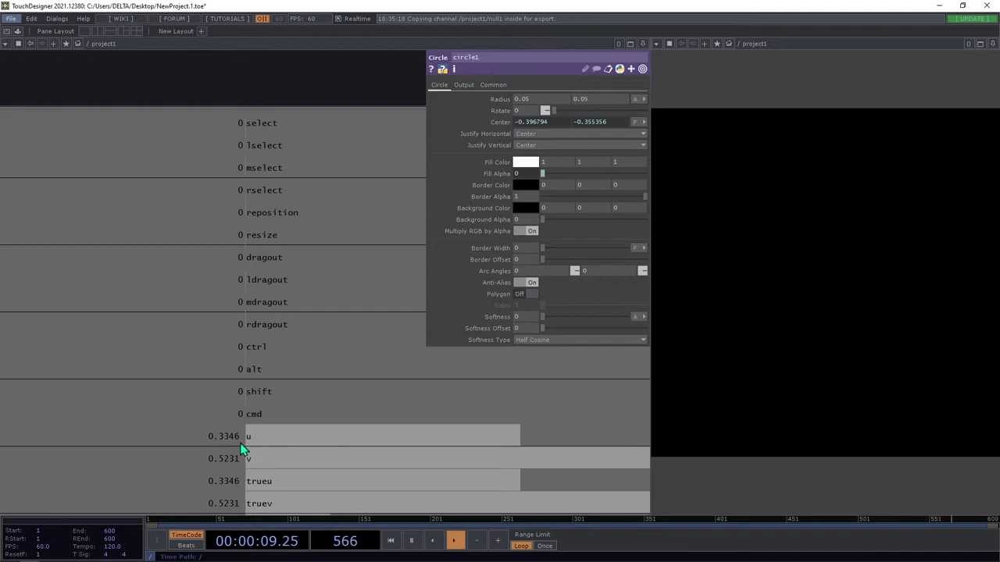
Insert a Rectangle TOP into the connection between circle1 and bg.
scroll(237, 444, "down", 3)
left_click_drag(298, 205, 248, 182)
scroll(140, 291, "down", 3)
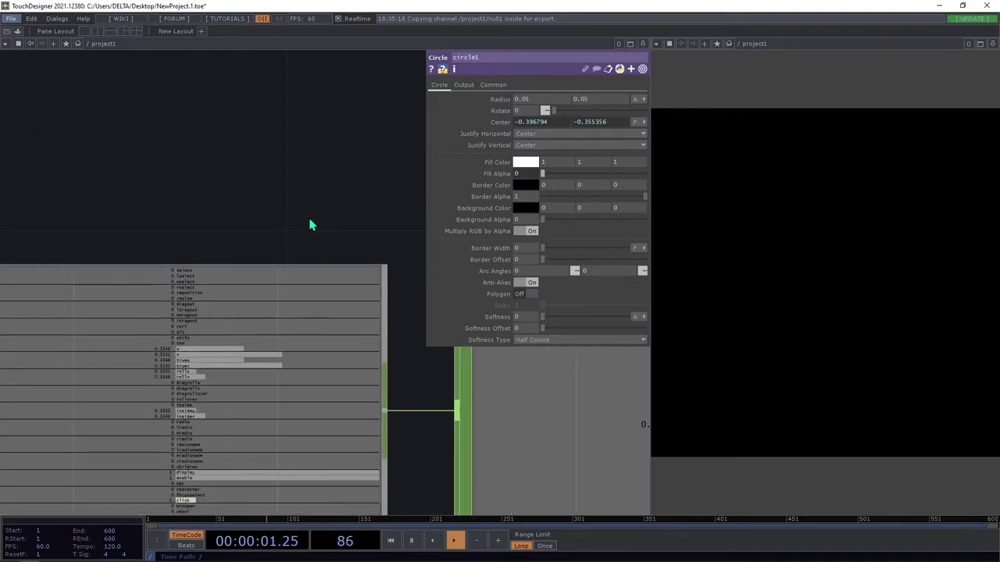
scroll(129, 275, "down", 5)
left_click_drag(368, 284, 250, 356)
left_click_drag(262, 311, 110, 408)
left_click_drag(207, 393, 2, 393)
left_click_drag(154, 290, 261, 289)
right_click(315, 316)
left_click(316, 306)
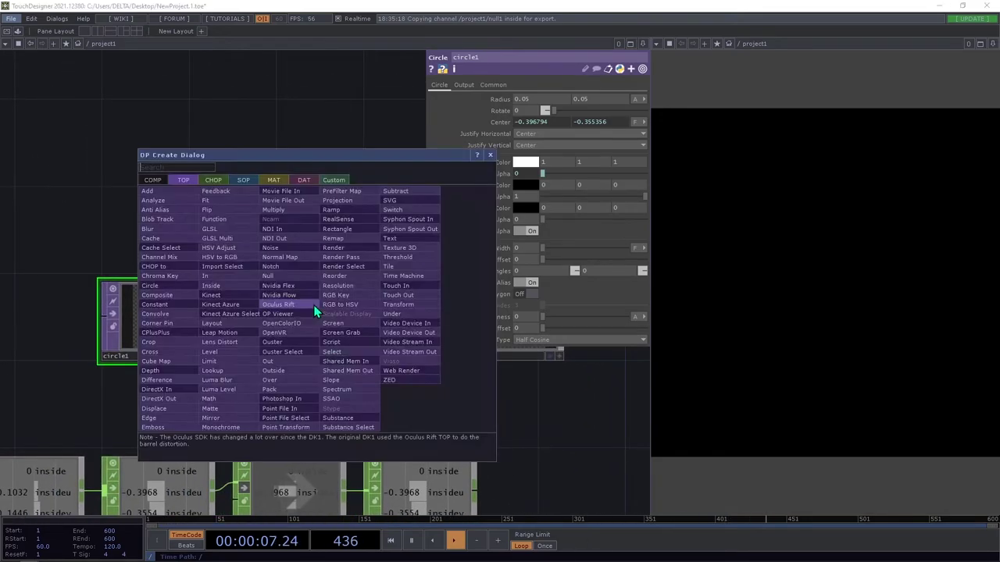
type("rec")
left_click(341, 229)
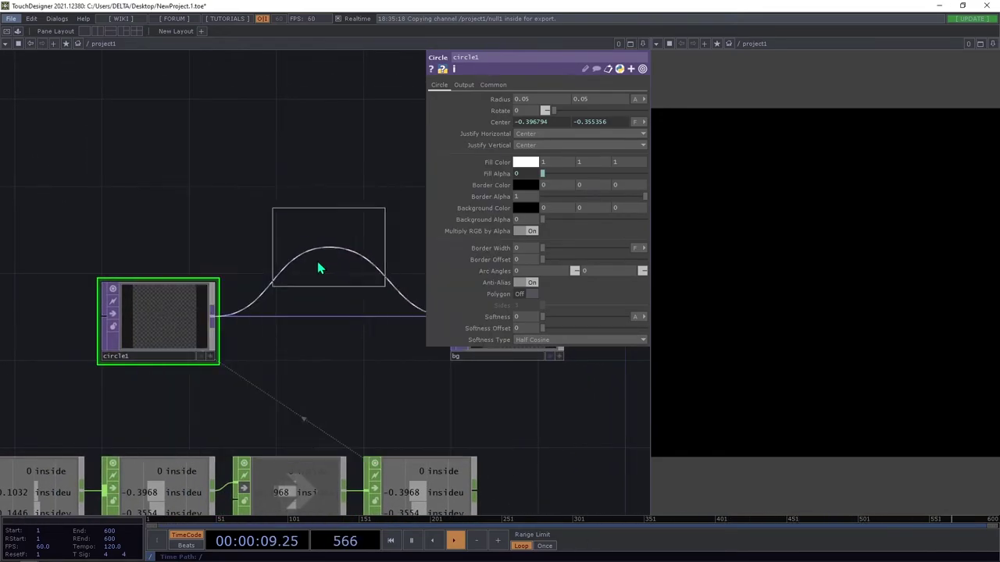
left_click(292, 337)
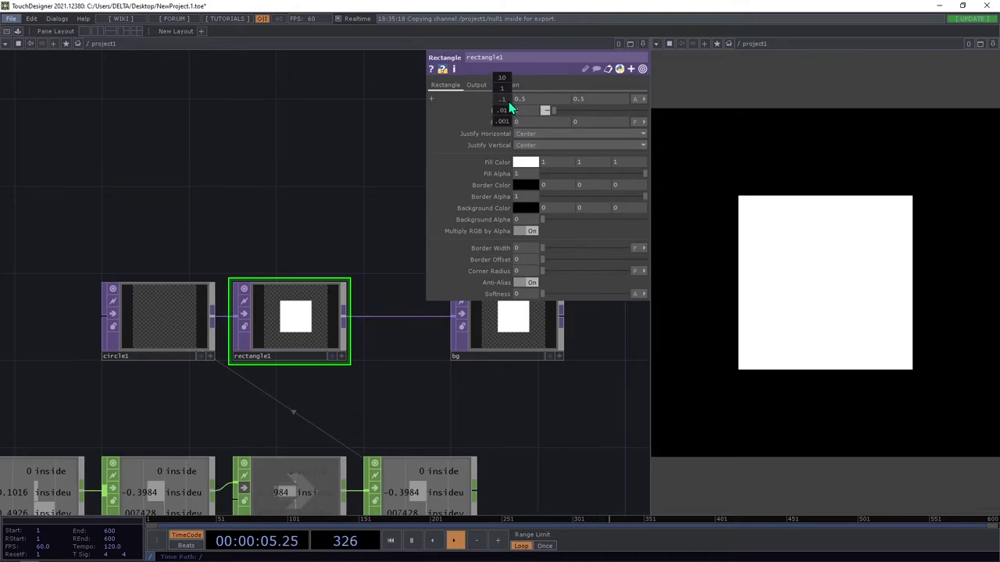
Set rectangle1's Size to 0.1 by 0.1 and Fill Alpha to 0.25, and turn on Comp with Input.
middle_click_drag(509, 102, 461, 101)
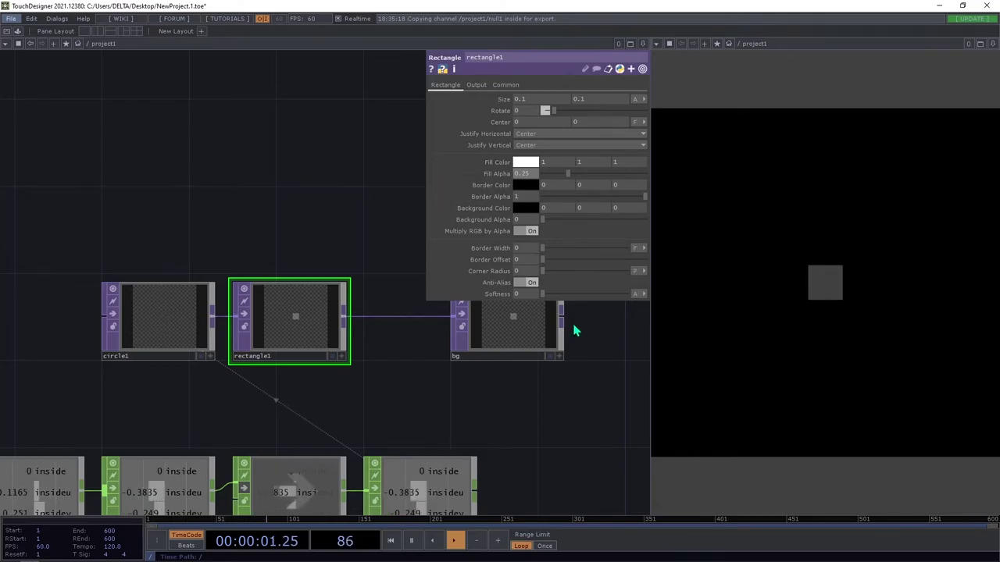
left_click(477, 85)
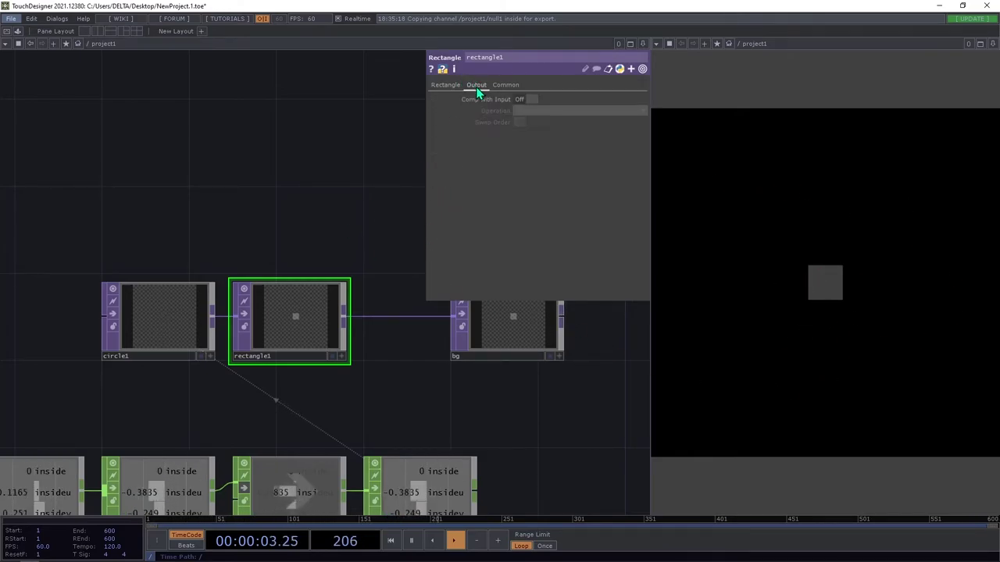
left_click(521, 101)
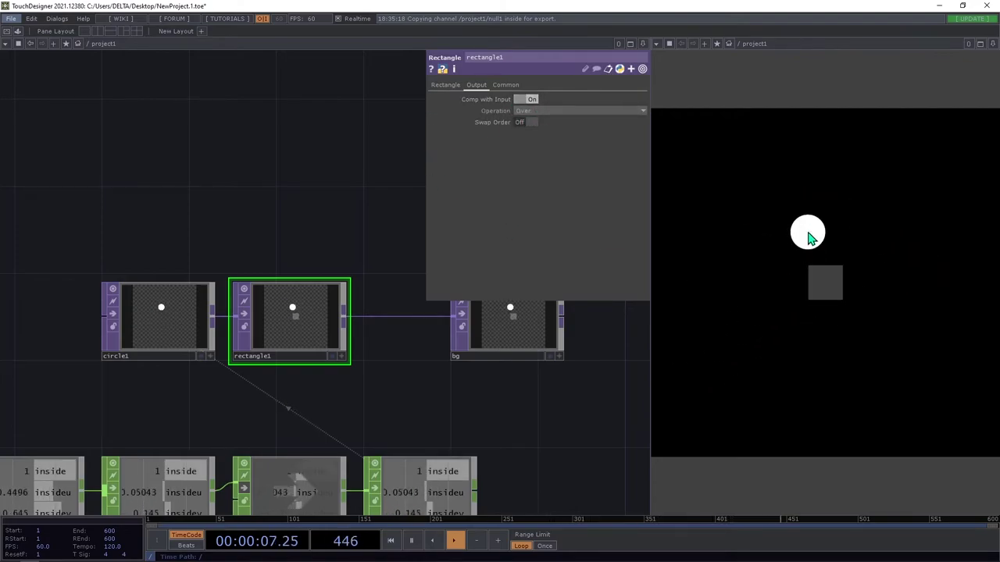
Duplicate the select1, math1, filter1 and null1 chain and place the copies directly below the originals.
left_click_drag(422, 398, 415, 396)
scroll(313, 323, "down", 2)
left_click_drag(380, 310, 354, 202)
scroll(313, 409, "down", 2)
left_click_drag(261, 435, 404, 435)
scroll(422, 430, "up", 2)
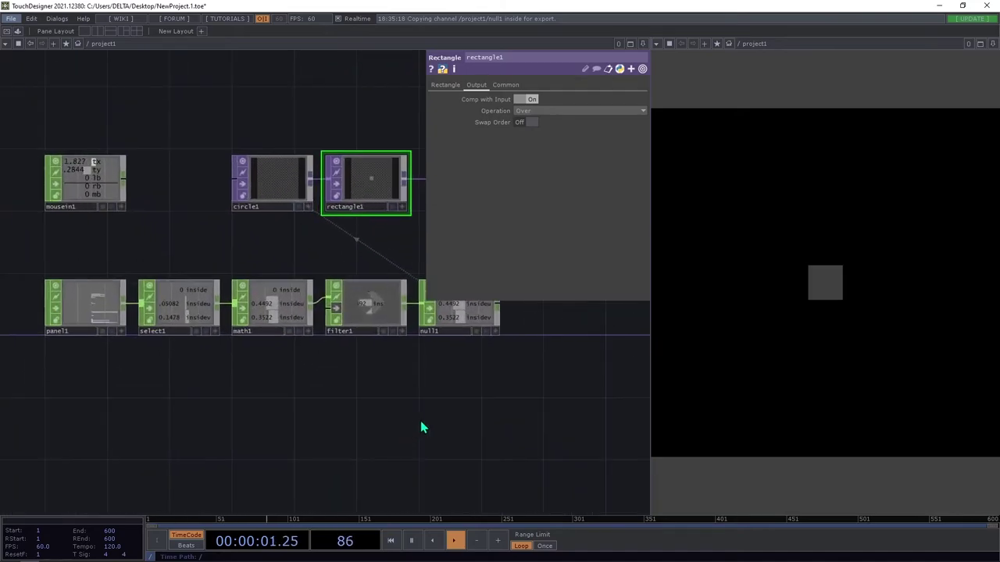
left_click_drag(213, 301, 175, 283)
key("ctrl+c")
key("ctrl+v")
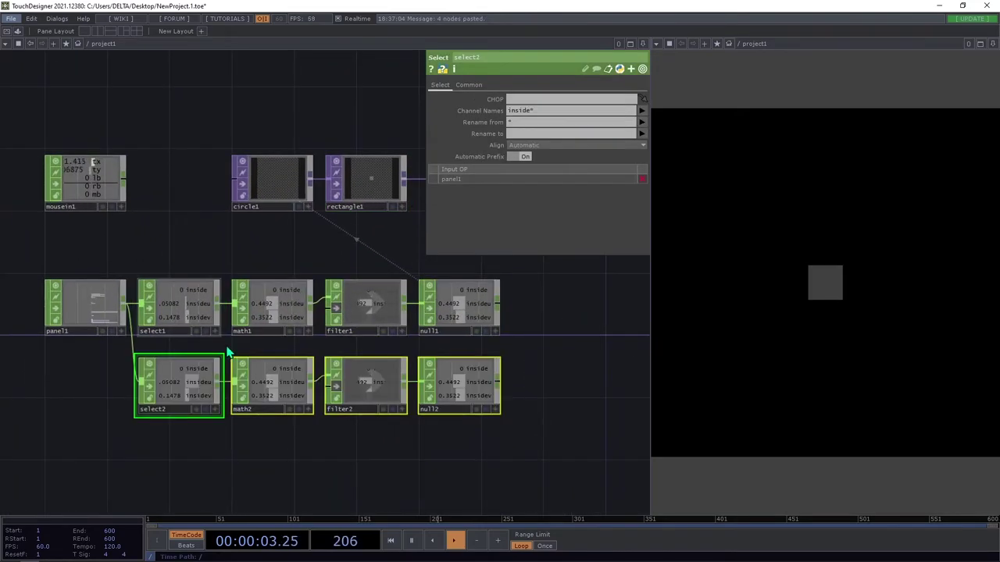
left_click_drag(190, 390, 192, 373)
Set select2's Channel Names to u v*.
left_click(192, 373)
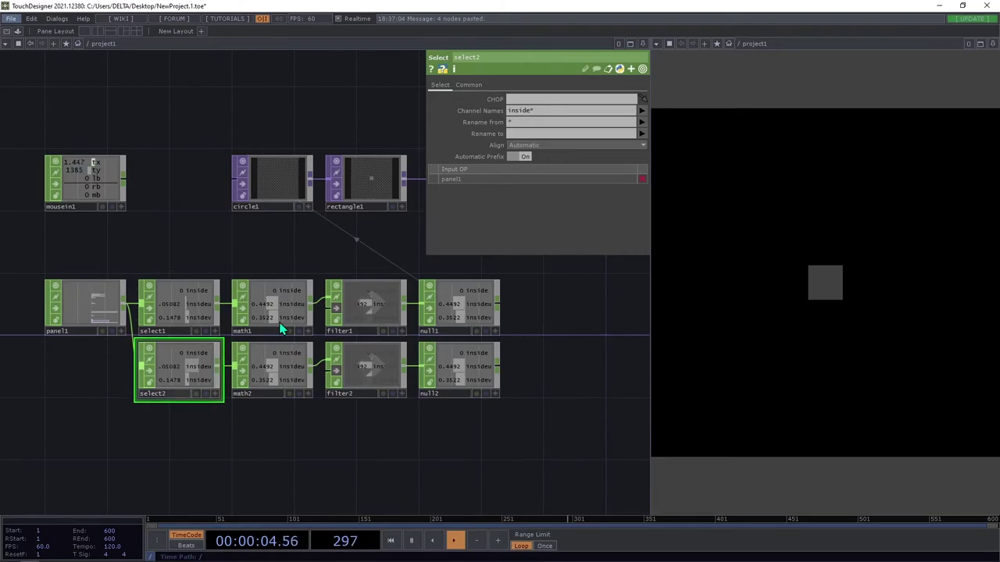
double_click(529, 112)
type("u v")
key("Return")
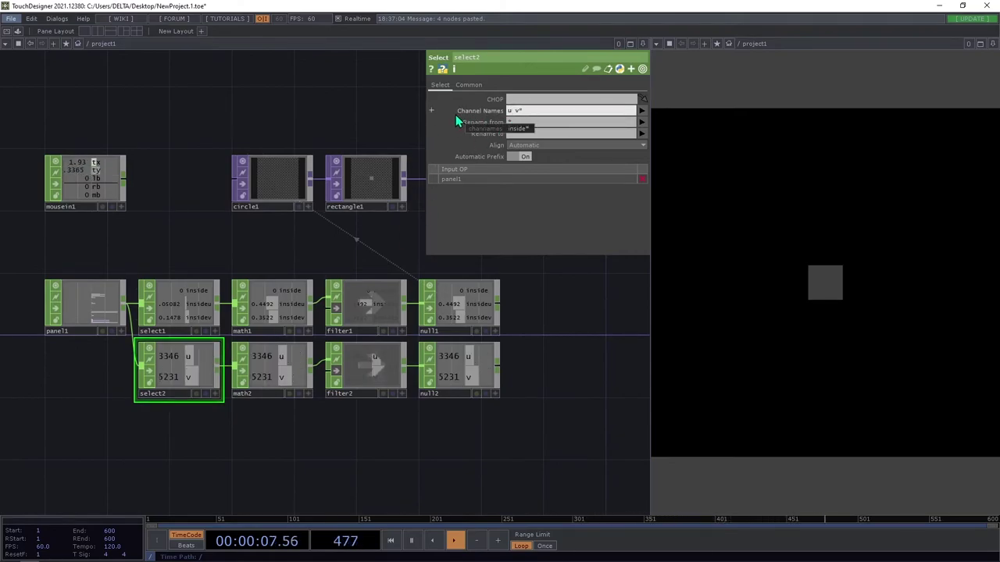
Show math2's parameters and compare the u and v channels with insideu and insidev while interacting with the panel.
left_click(281, 375)
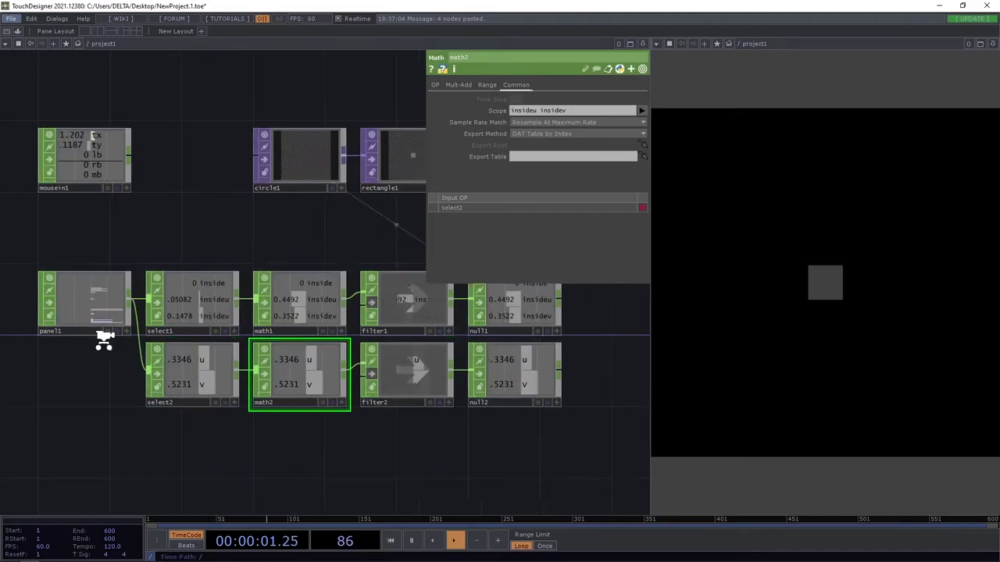
scroll(104, 339, "up", 3)
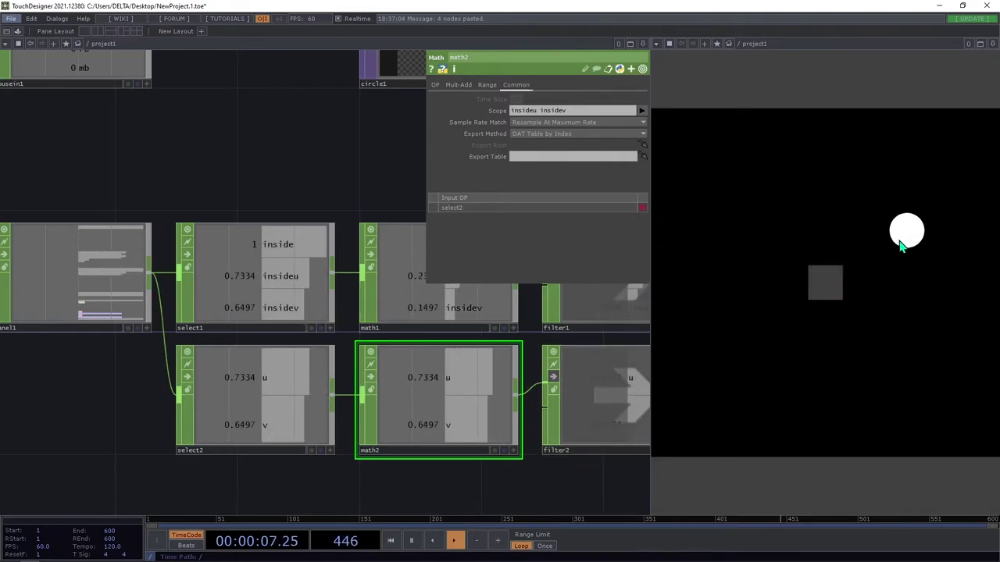
Delete the filter2 node from the lower chain so that math2 feeds null2 directly.
left_click_drag(430, 493, 231, 448)
scroll(231, 448, "down", 3)
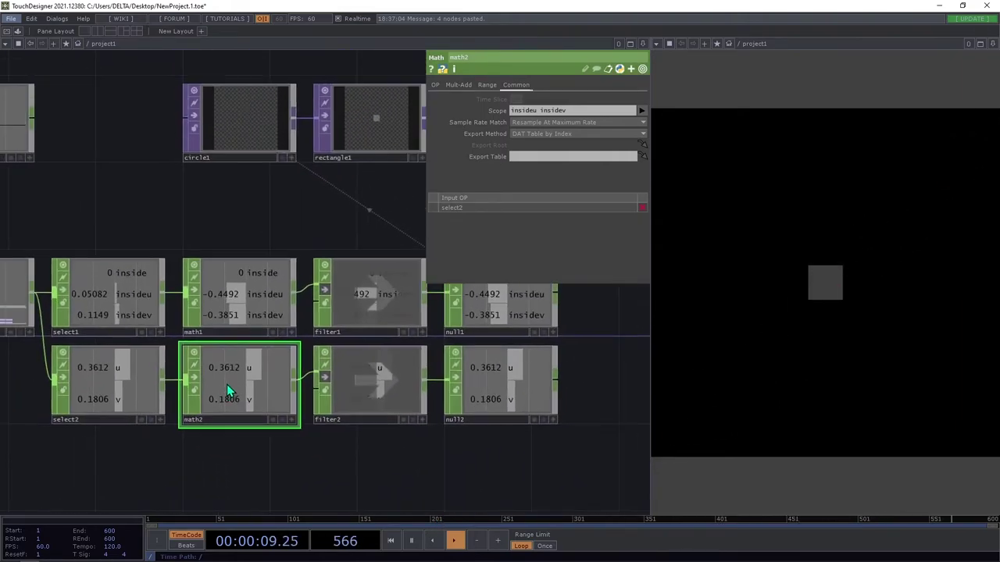
left_click(391, 390)
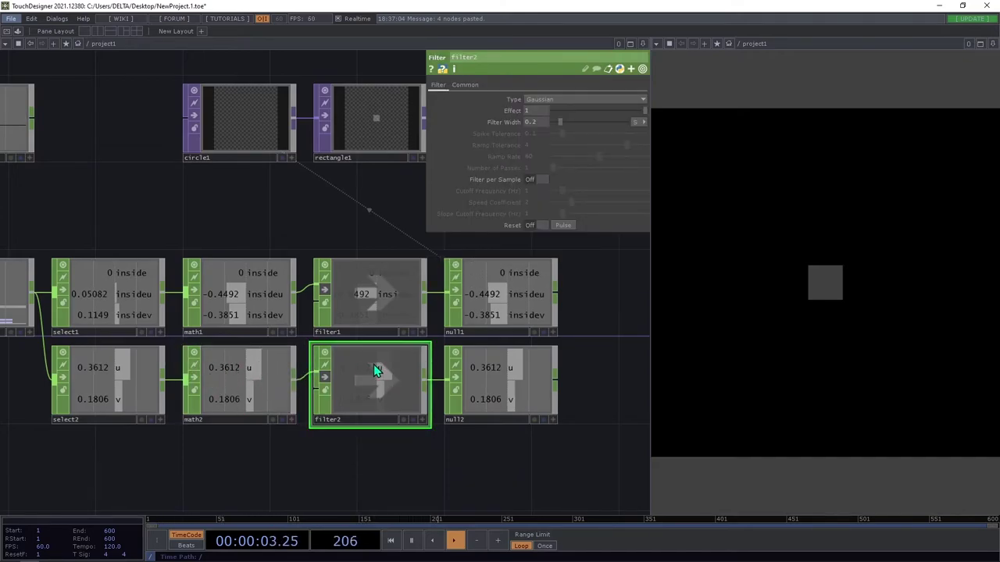
key("Delete")
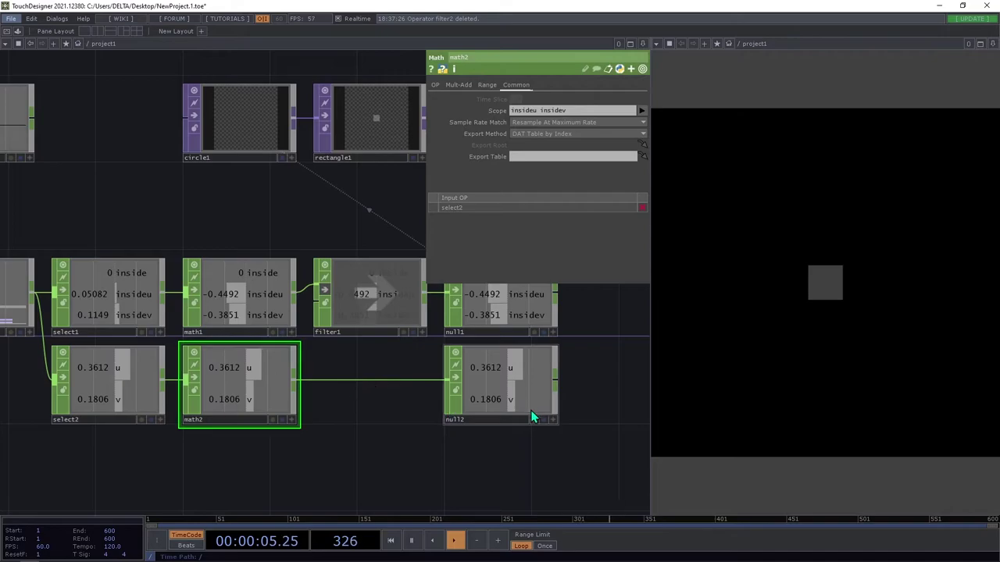
Link rectangle1's Center X and Y to null2's u and v channels as CHOP references.
left_click(522, 397)
left_click_drag(381, 385, 347, 368)
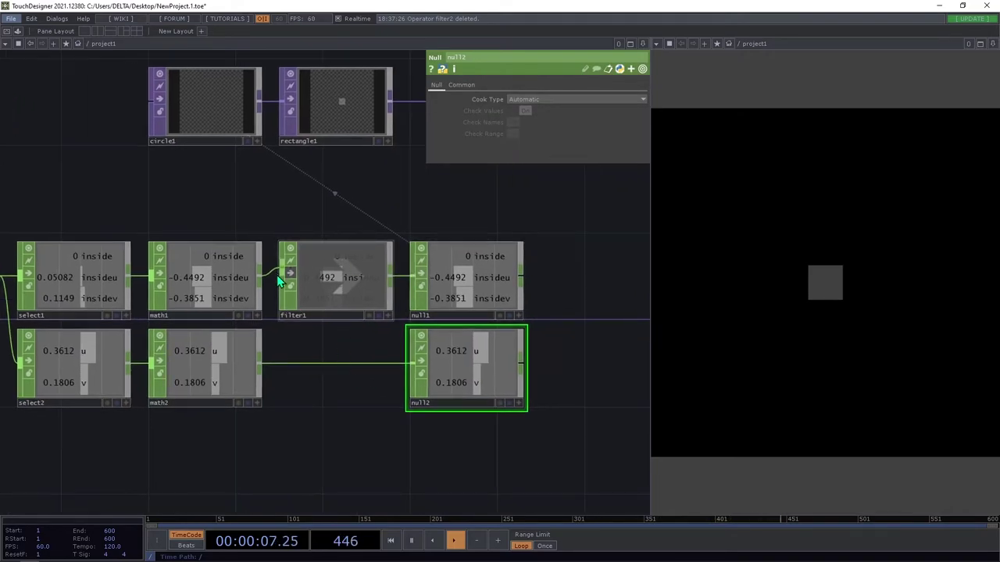
scroll(375, 383, "down", 5)
scroll(388, 383, "up", 3)
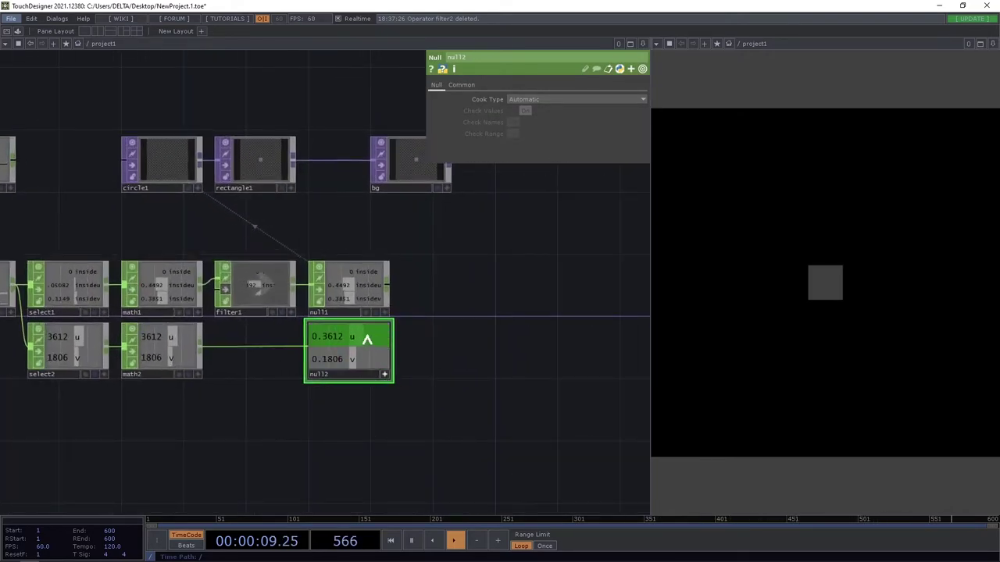
left_click(263, 170)
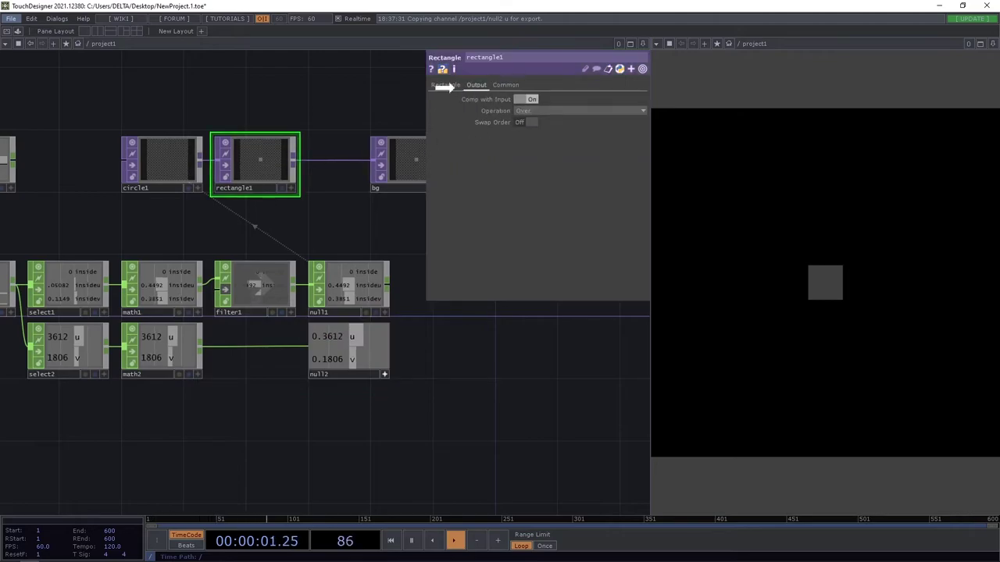
left_click(444, 85)
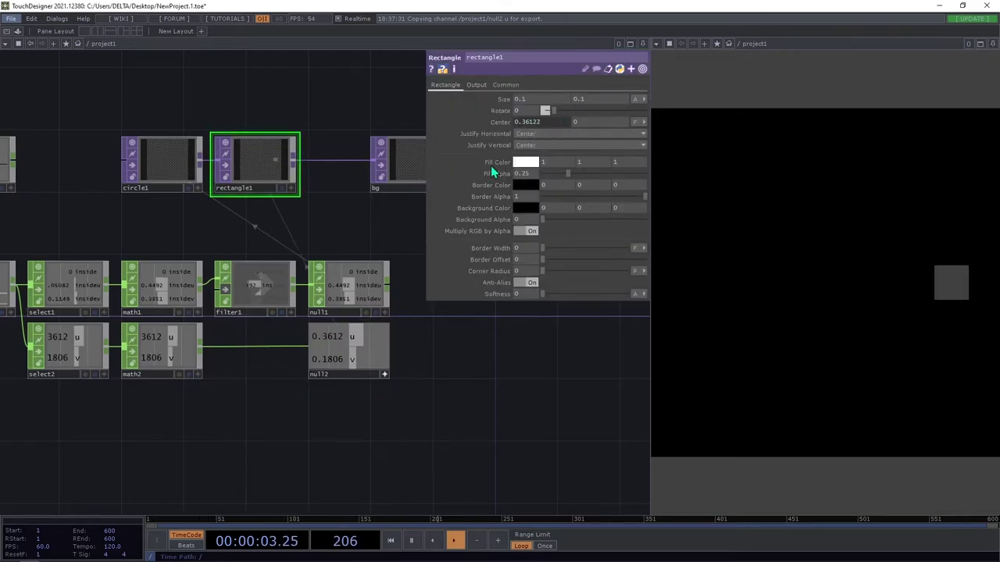
left_click_drag(347, 359, 585, 127)
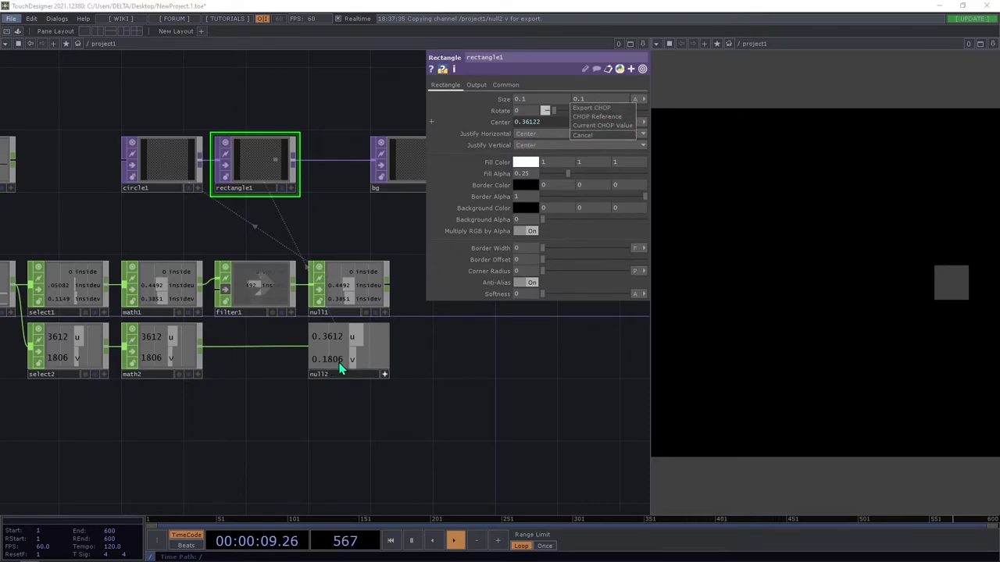
left_click(614, 117)
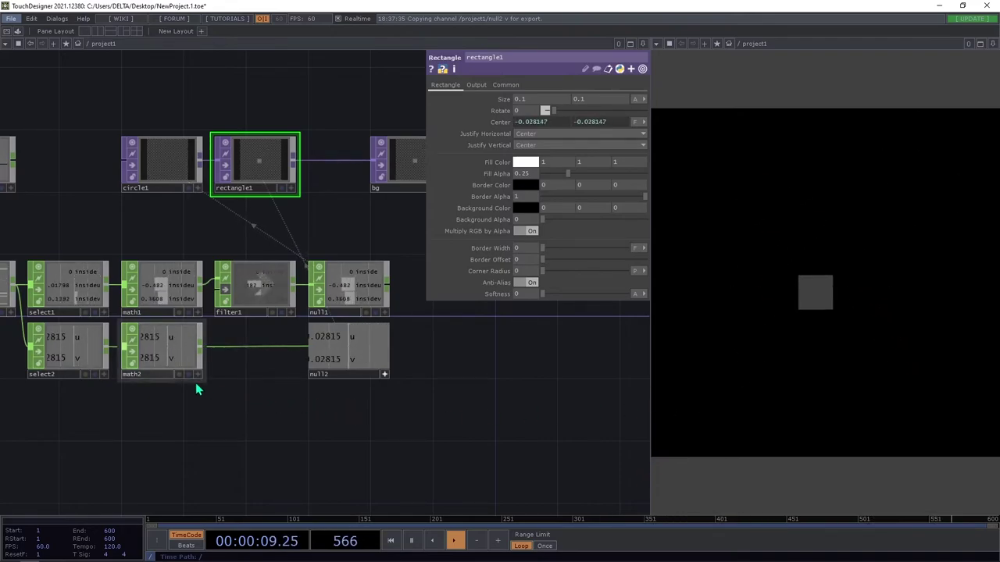
Set math2's Scope to u v.
scroll(205, 347, "up", 3)
left_click(208, 351)
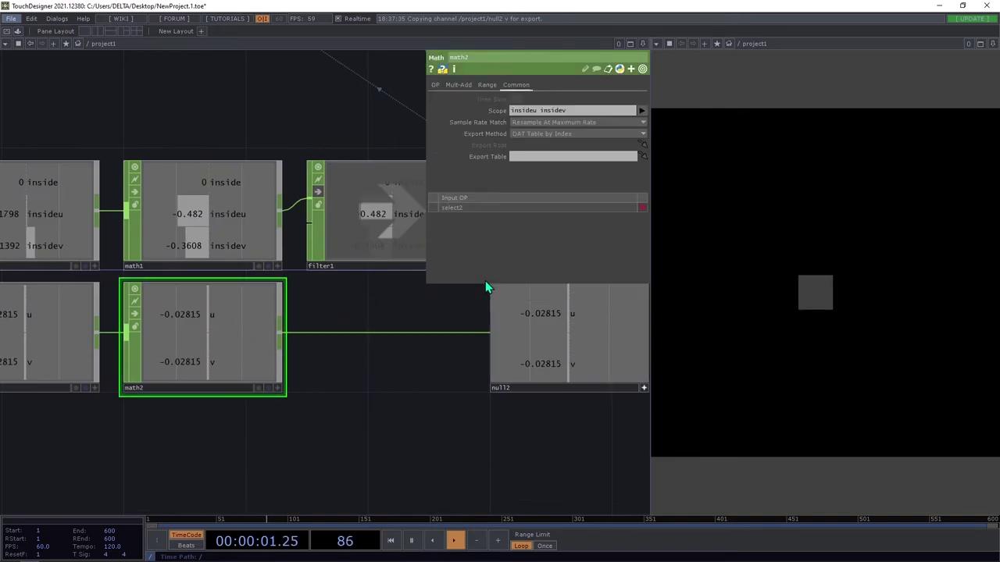
left_click(570, 111)
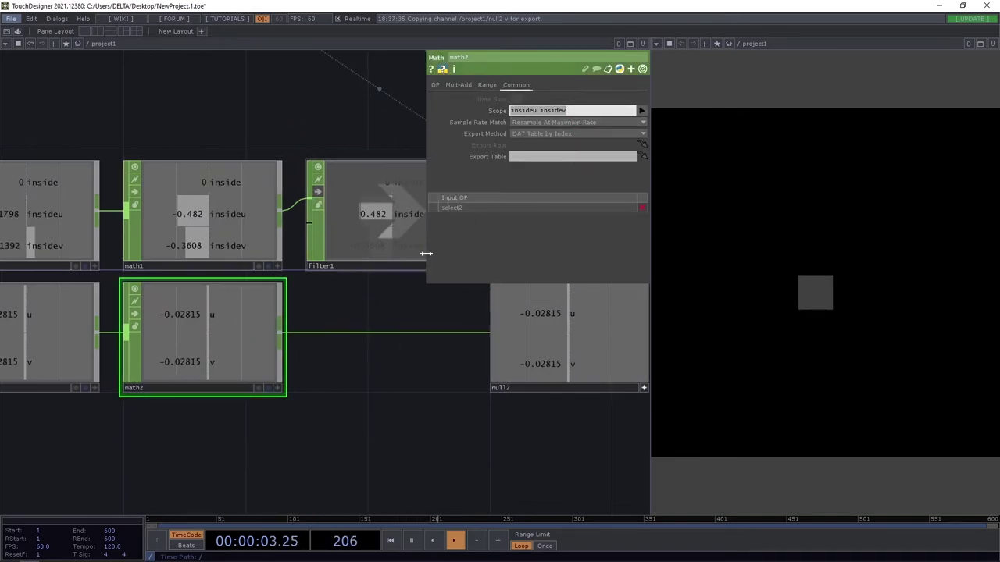
left_click(511, 112)
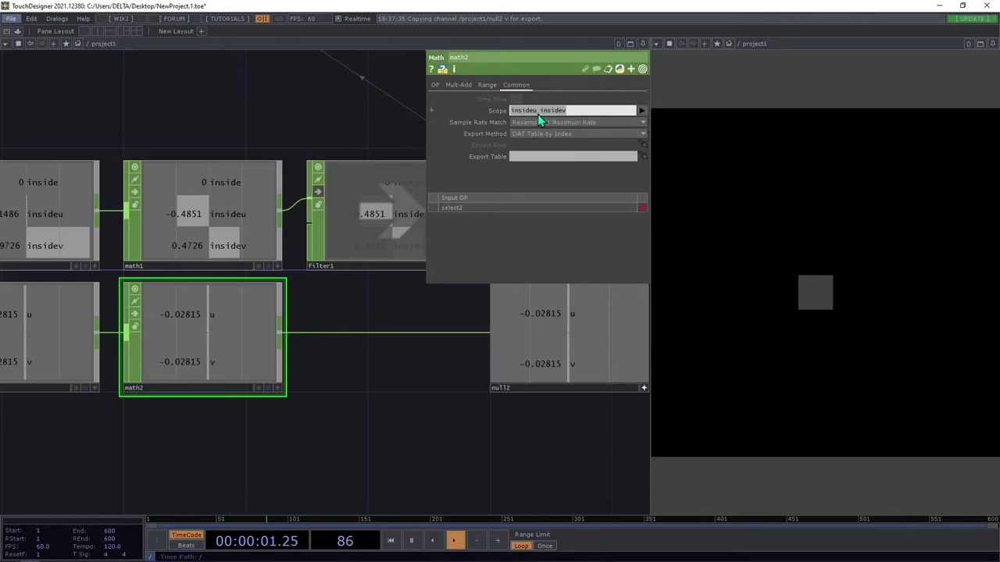
type("u v")
key("Return")
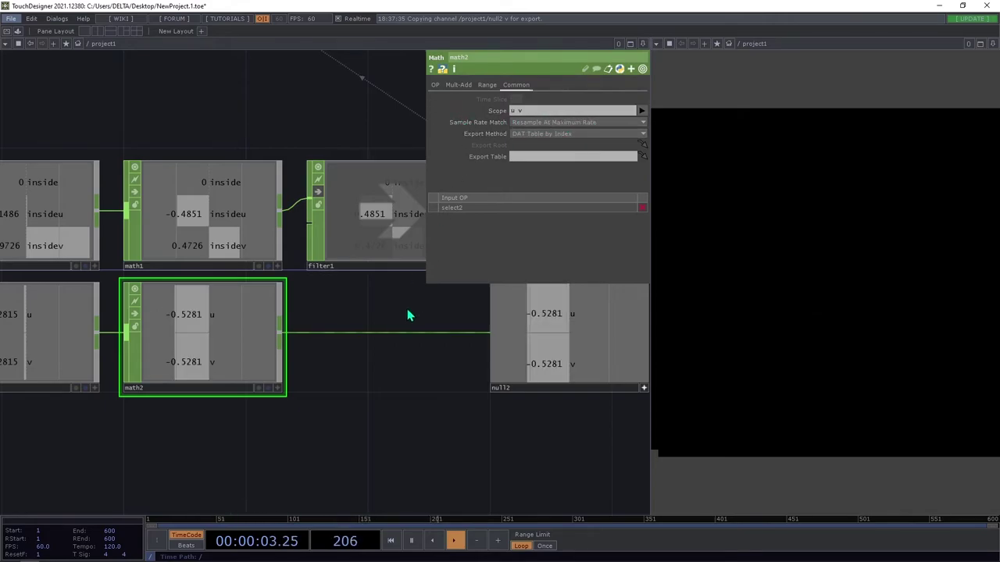
Try rectangle1's Swap Order turned on and browse its compositing operations, keeping Over.
scroll(313, 316, "down", 5)
left_click_drag(336, 427, 234, 437)
scroll(324, 309, "up", 3)
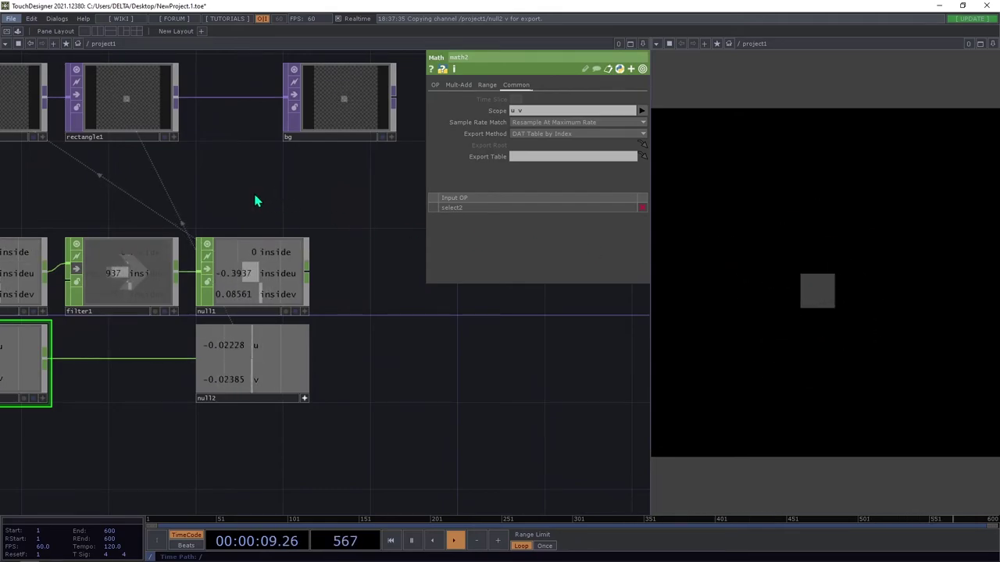
left_click_drag(255, 196, 382, 231)
left_click(259, 157)
left_click(474, 85)
left_click(533, 110)
left_click(522, 119)
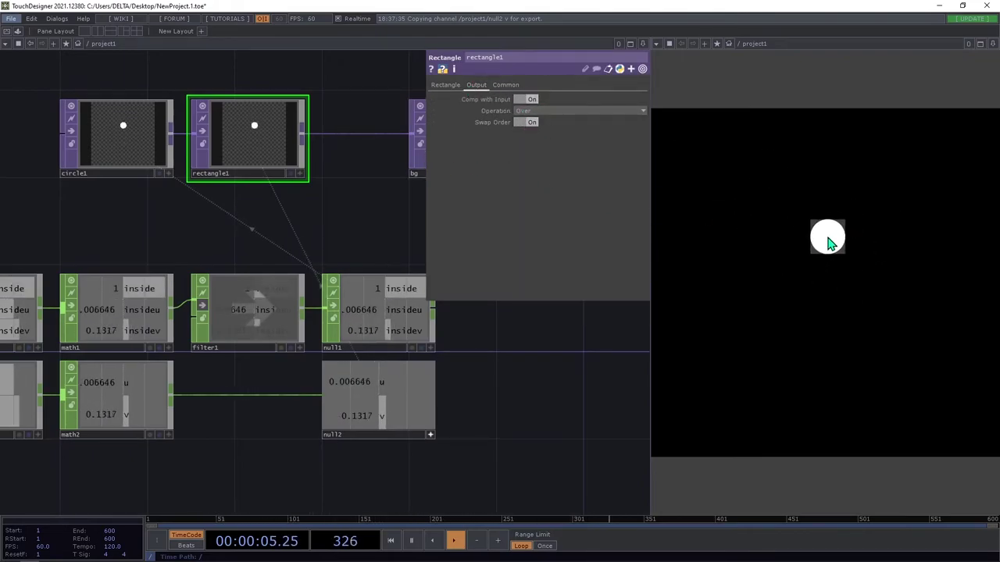
left_click(591, 110)
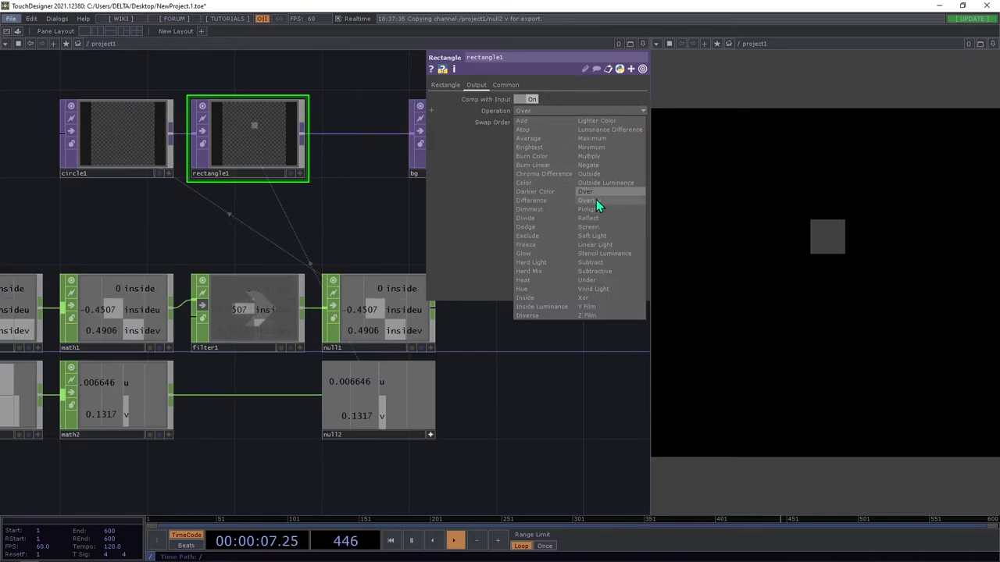
left_click(243, 133)
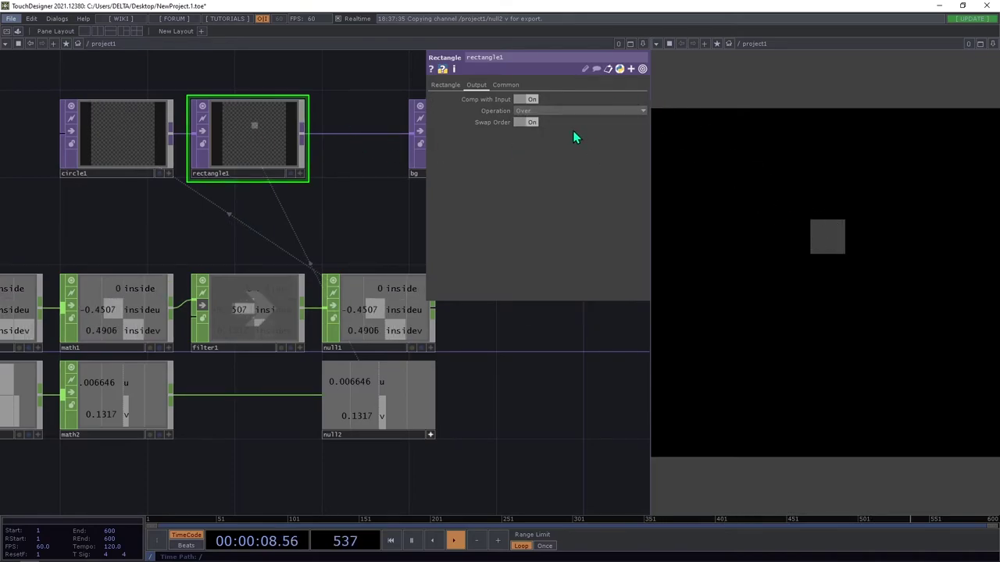
Set rectangle1's Fill Color to light blue (0, 0.733333, 1) and turn off Swap Order.
left_click(442, 85)
left_click(529, 163)
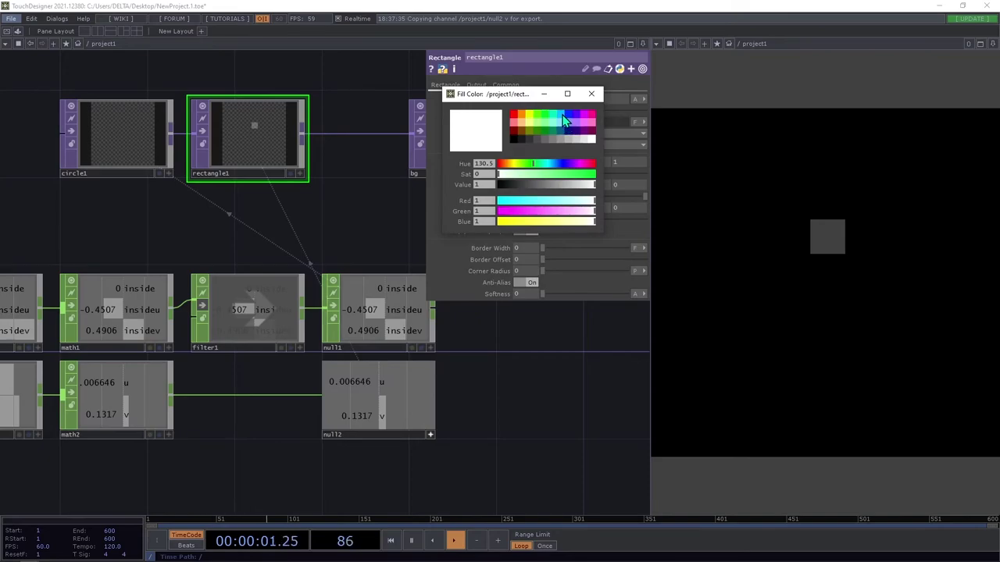
left_click(564, 118)
left_click(591, 94)
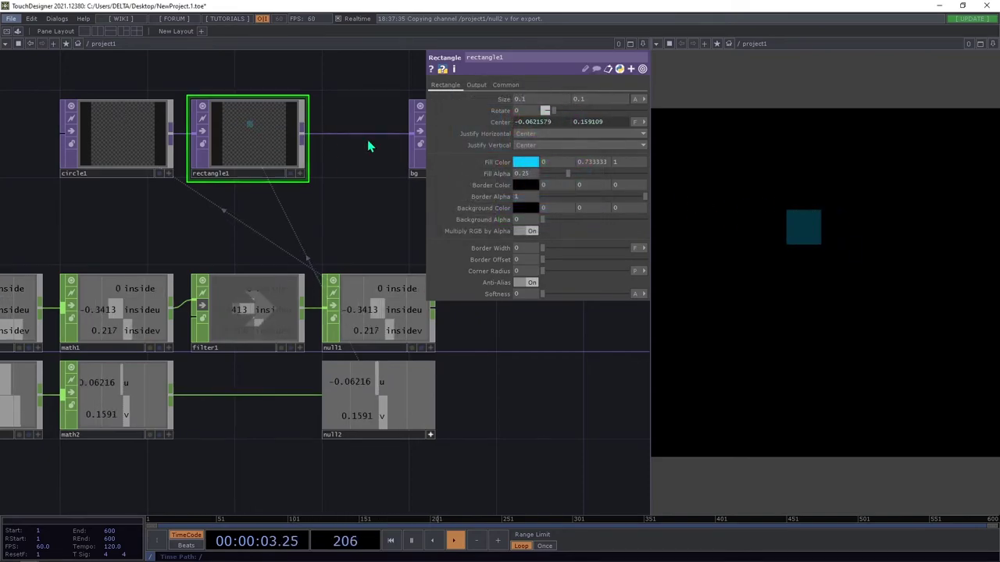
left_click(476, 85)
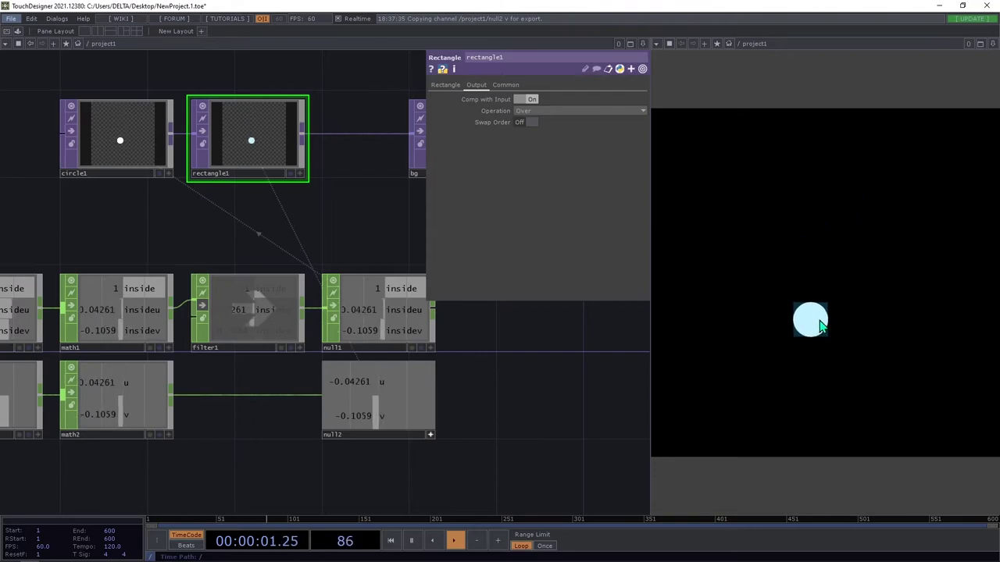
Set select2's Channel Names to u v select.
left_click_drag(608, 399, 647, 372)
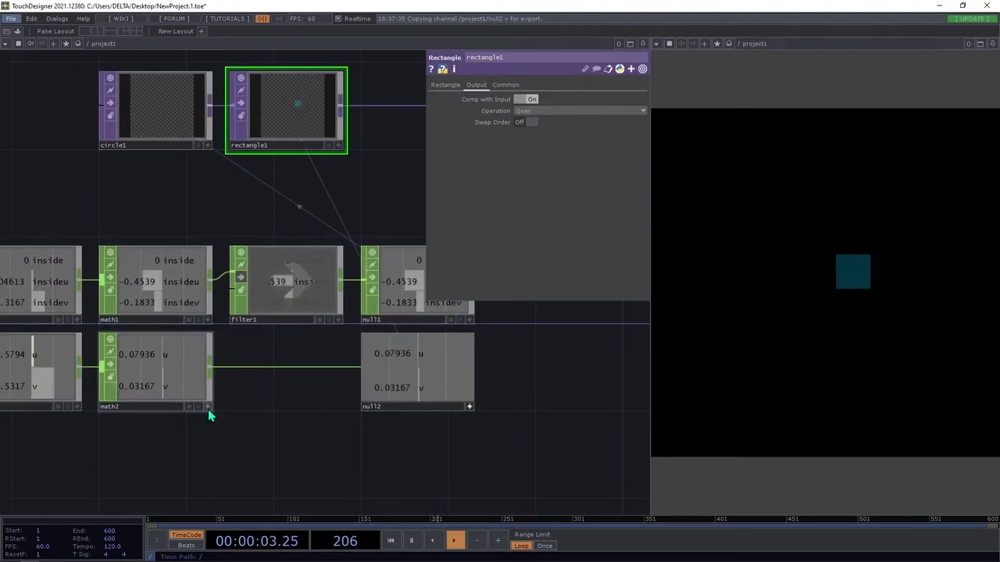
left_click_drag(288, 418, 501, 363)
left_click(257, 338)
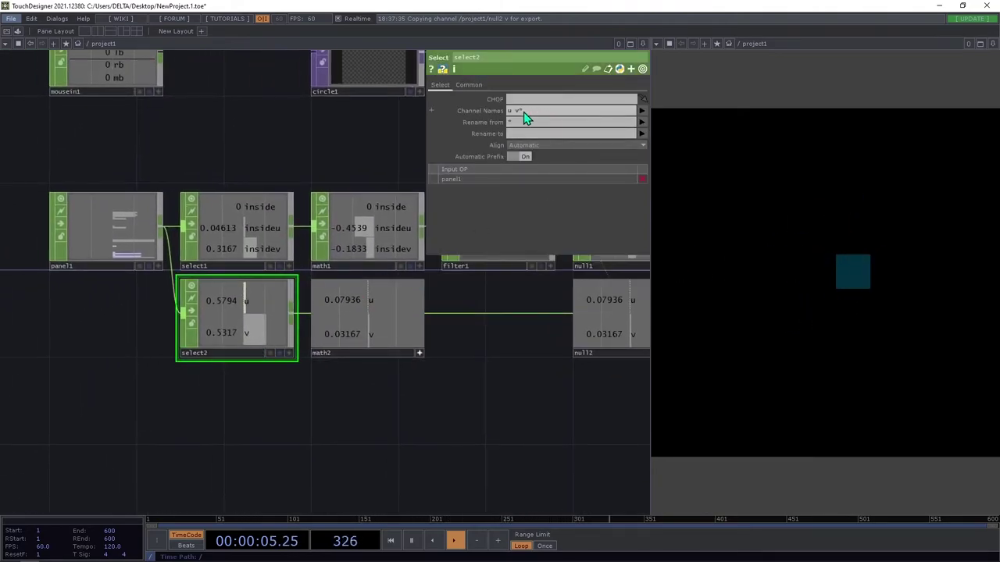
left_click(520, 113)
type("slecgt")
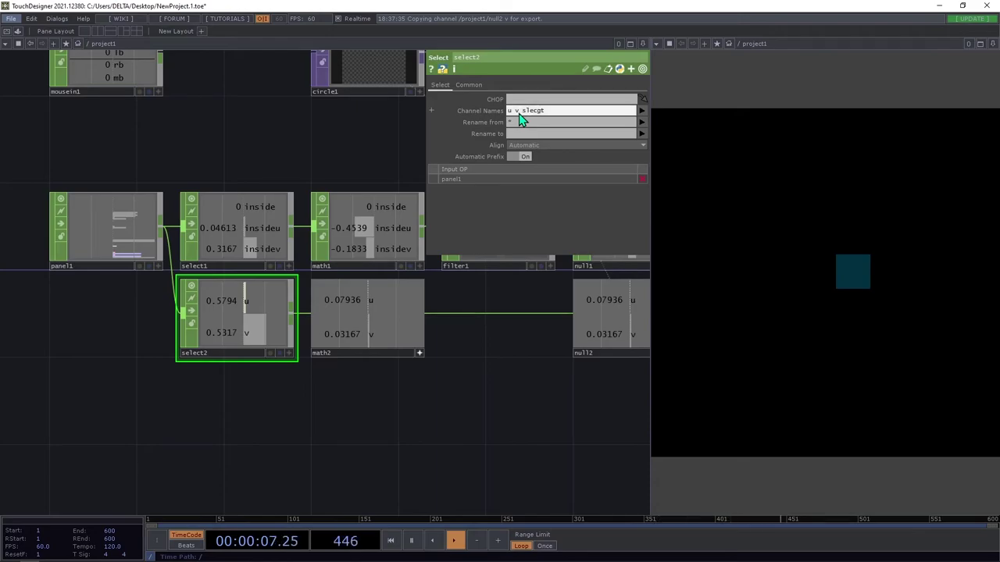
left_click_drag(545, 110, 541, 111)
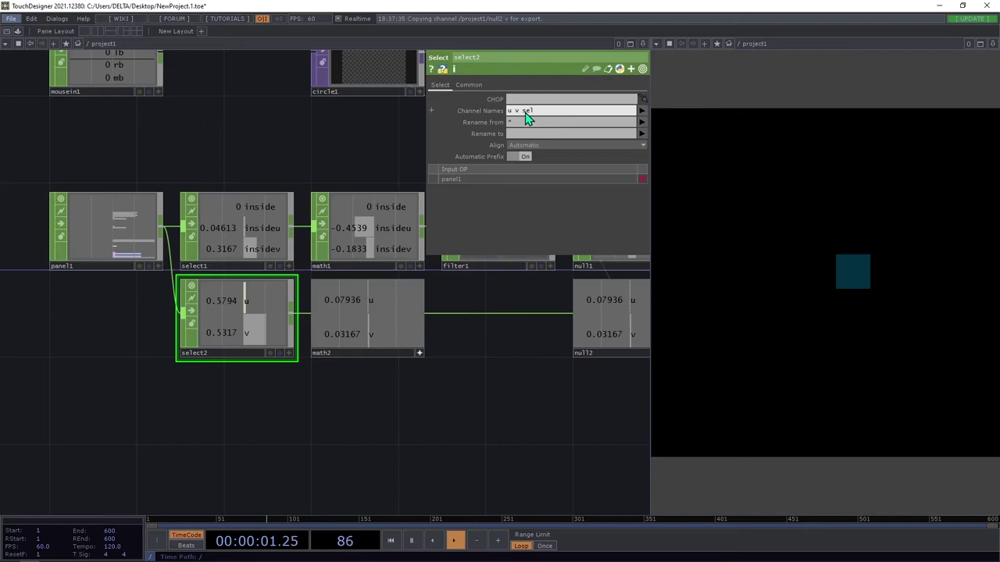
type("t")
key("Return")
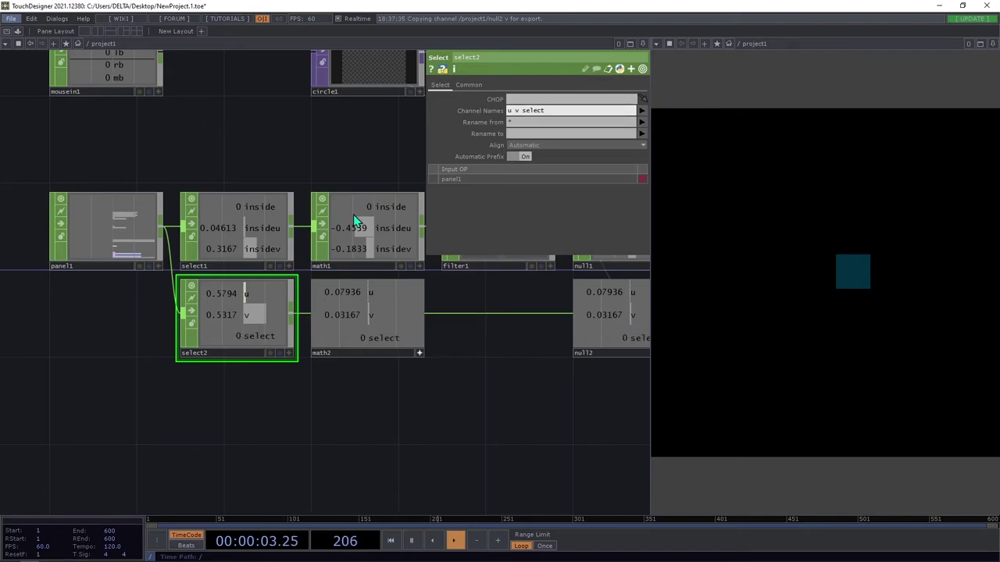
Deactivate the interactive viewer of null2.
left_click_drag(482, 427, 230, 420)
left_click(419, 348)
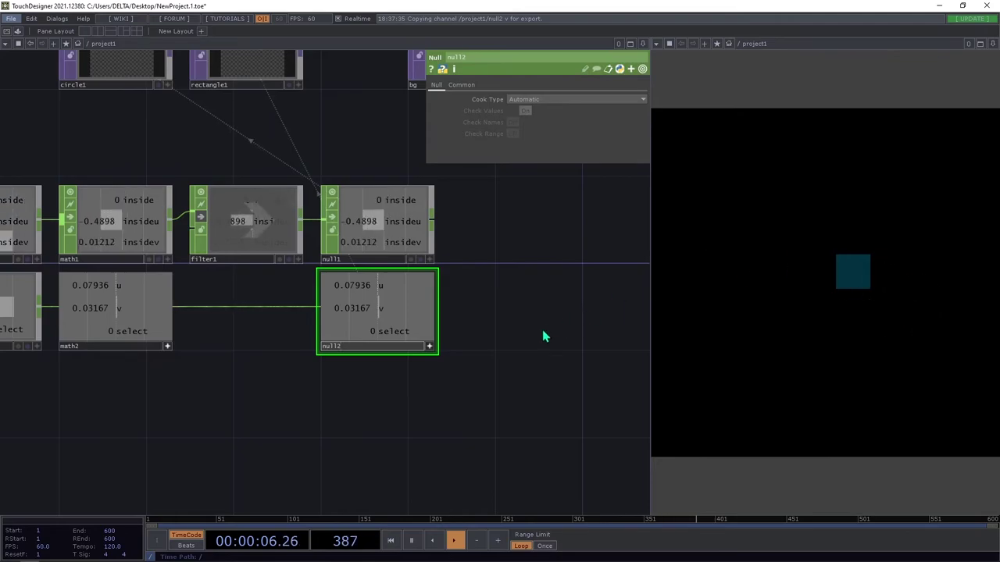
left_click(429, 346)
Reposition the blue rectangle within the panel and observe null2's u, v and select channels.
left_click_drag(808, 229, 793, 270)
left_click_drag(505, 267, 499, 349)
left_click_drag(508, 230, 388, 251)
left_click_drag(800, 212, 801, 256)
left_click_drag(463, 259, 564, 306)
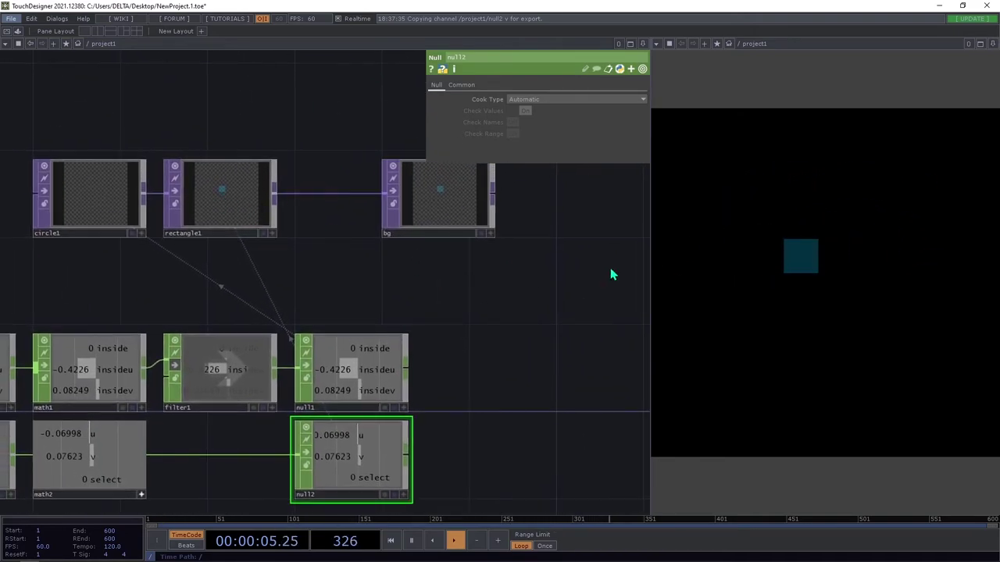
left_click_drag(712, 277, 930, 165)
left_click_drag(481, 316, 685, 302)
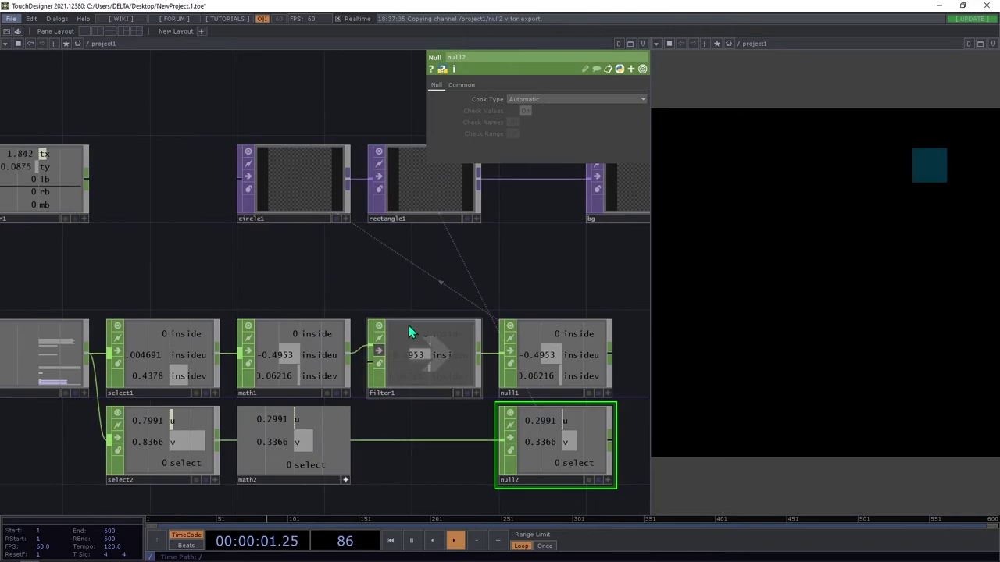
Examine panel1's full channel list, including focusselect and click, while interacting with the panel.
scroll(438, 328, "down", 2)
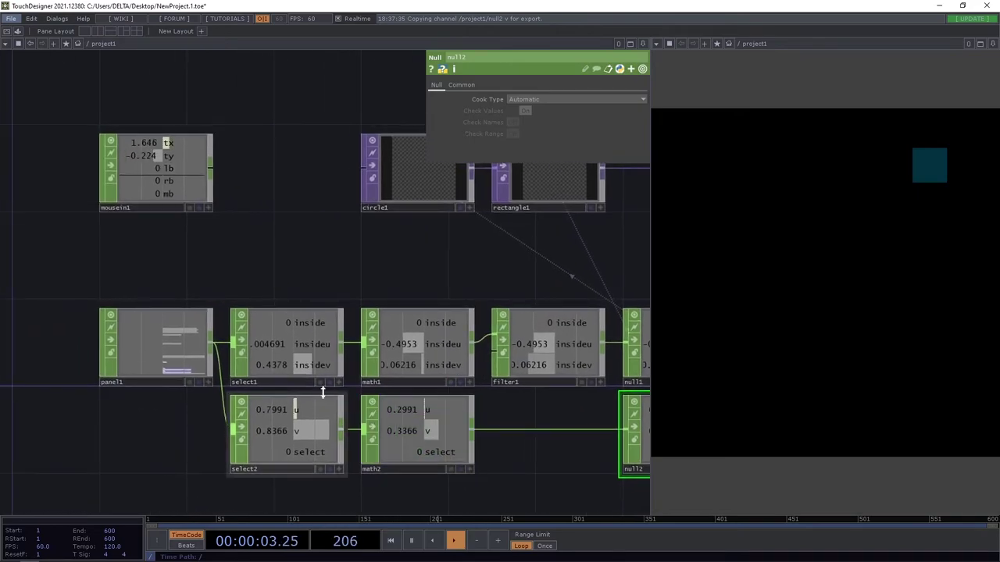
scroll(273, 351, "down", 3)
scroll(221, 311, "up", 5)
left_click_drag(542, 423, 272, 253)
scroll(274, 253, "down", 4)
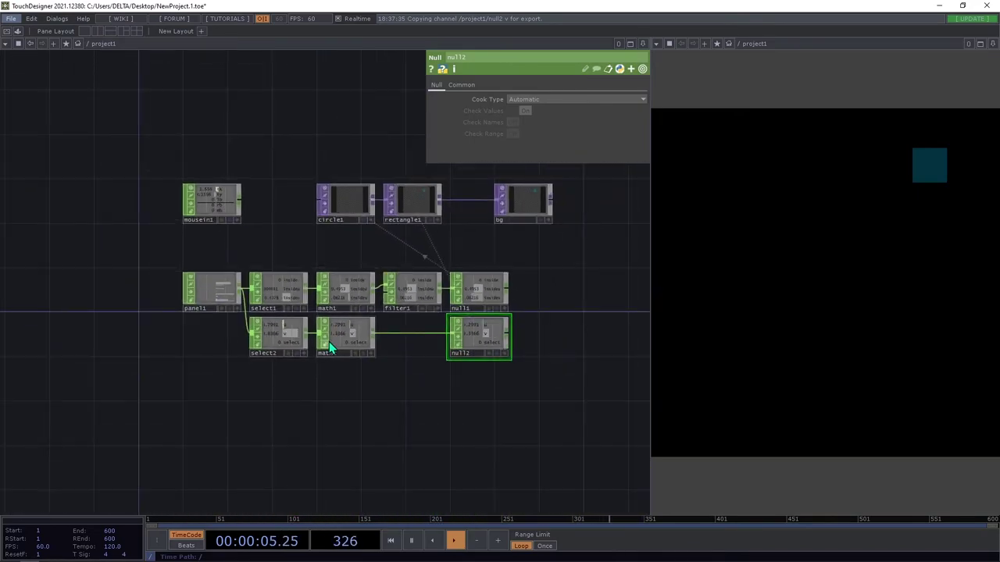
scroll(341, 343, "up", 3)
scroll(234, 359, "down", 3)
scroll(216, 333, "up", 8)
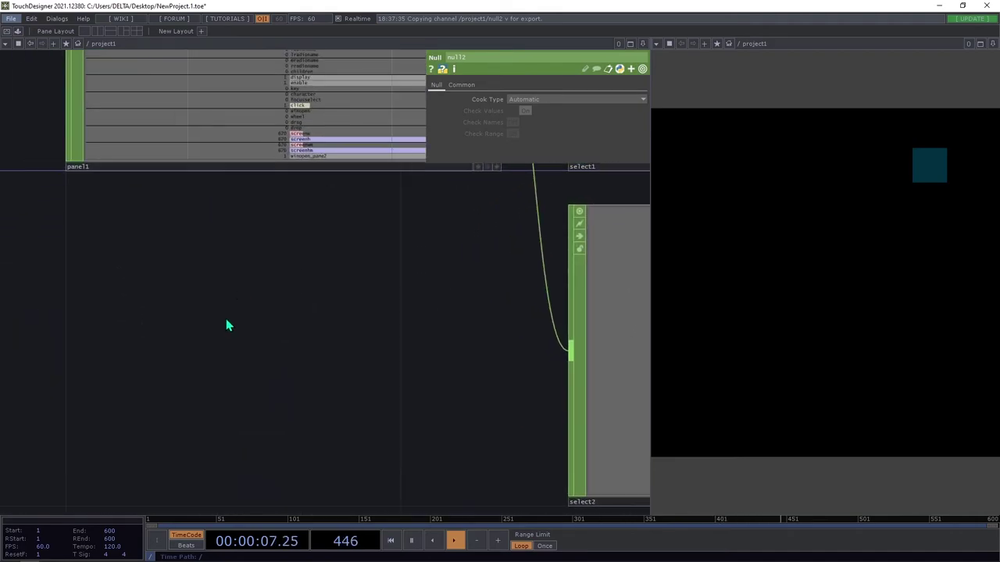
scroll(200, 275, "up", 4)
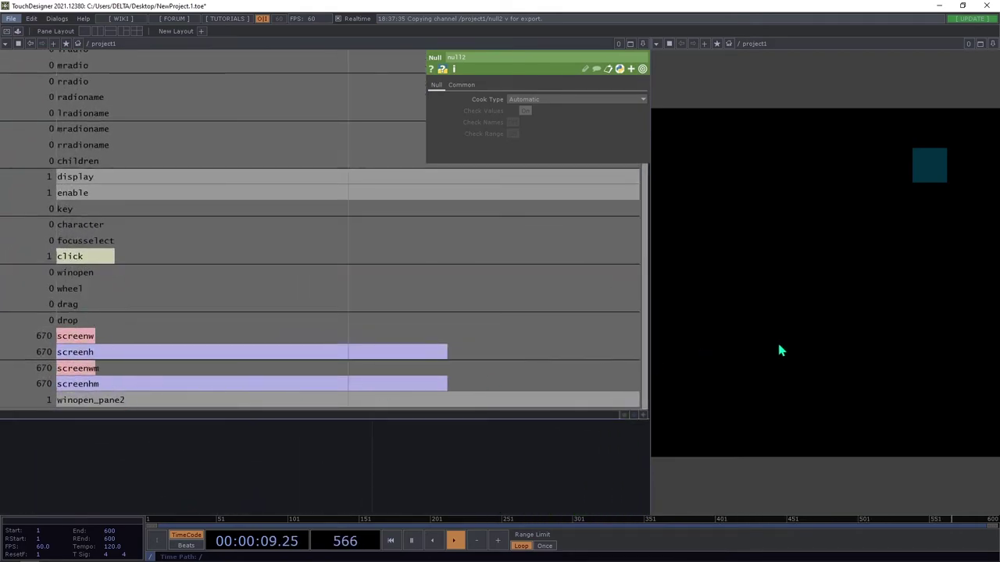
left_click(842, 252)
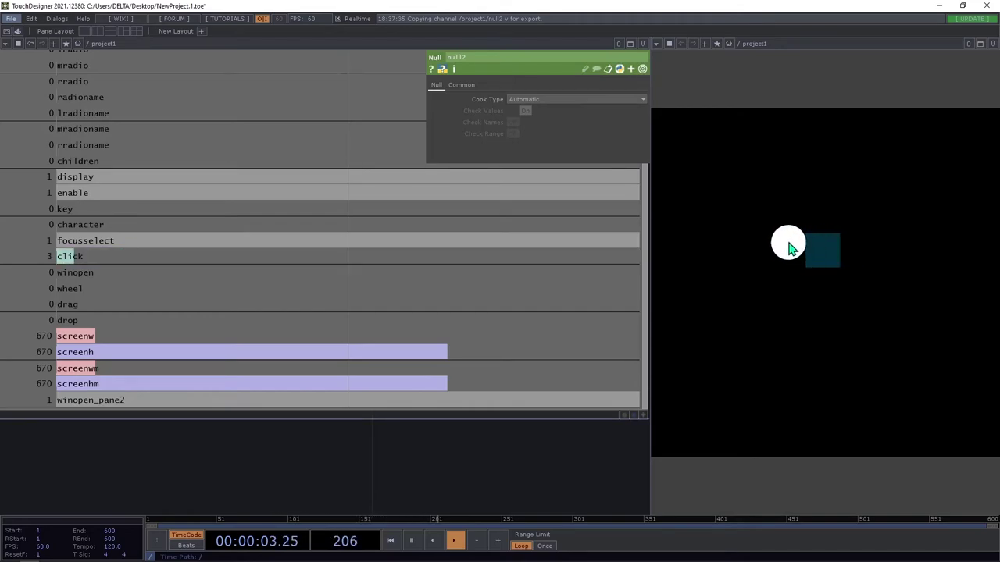
scroll(391, 234, "down", 5)
scroll(479, 384, "down", 8)
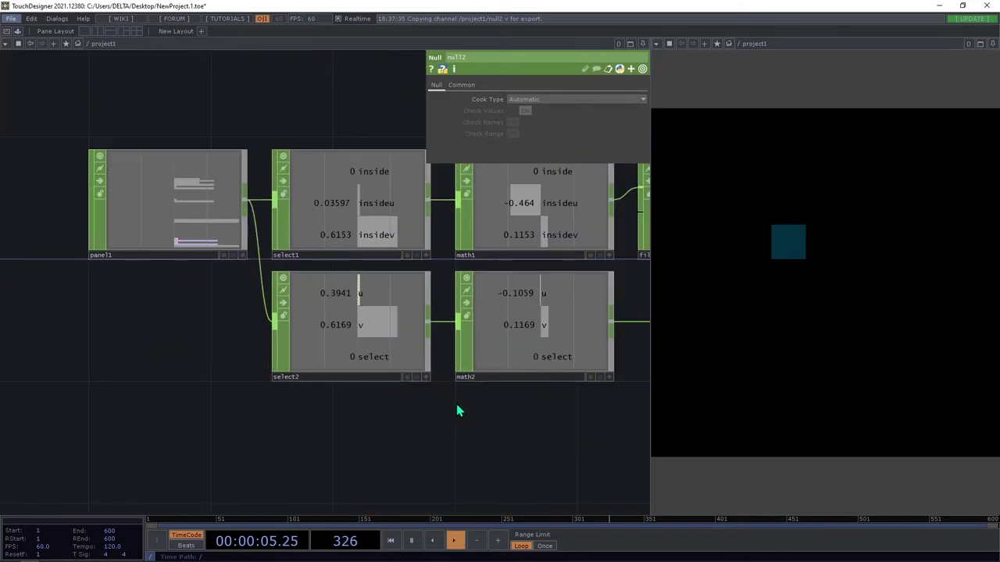
left_click_drag(430, 209, 407, 259)
left_click_drag(279, 205, 406, 365)
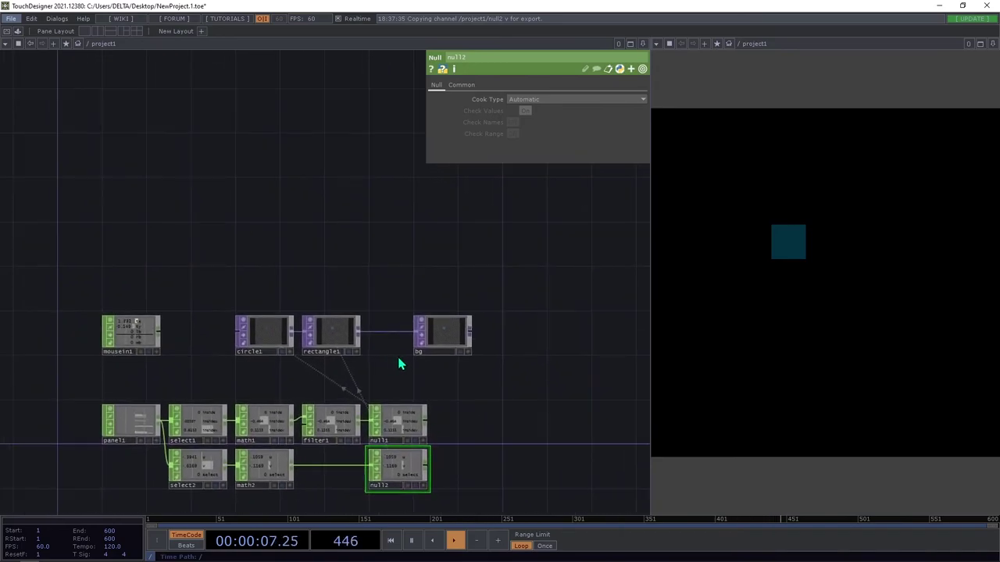
Spread out the TOP nodes by moving rectangle1 and bg away from circle1 and placing circle1 higher in the network.
scroll(490, 362, "up", 3)
right_click_drag(524, 386, 285, 328)
left_click_drag(262, 312, 432, 311)
left_click_drag(234, 365, 364, 376)
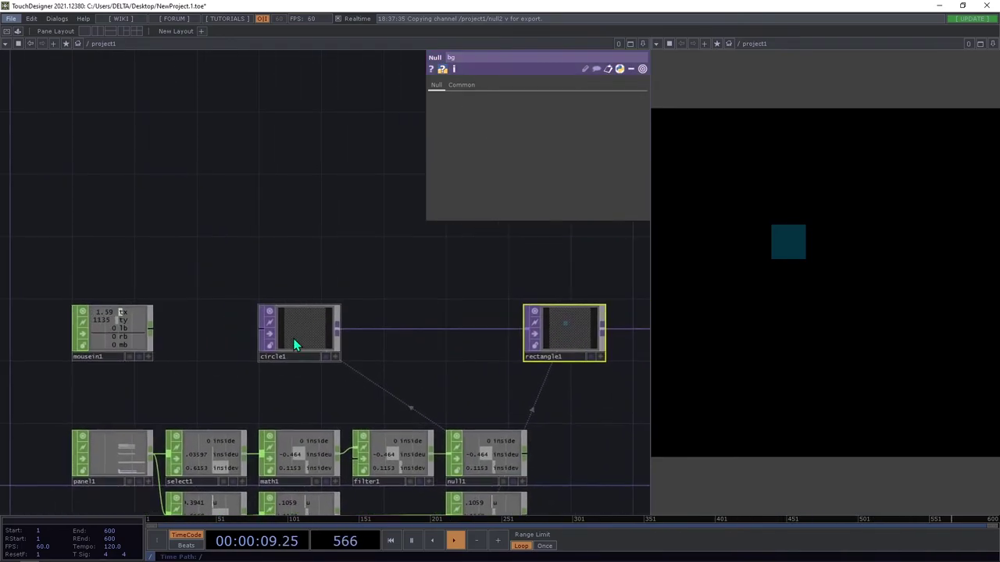
left_click_drag(279, 332, 277, 145)
left_click(323, 148)
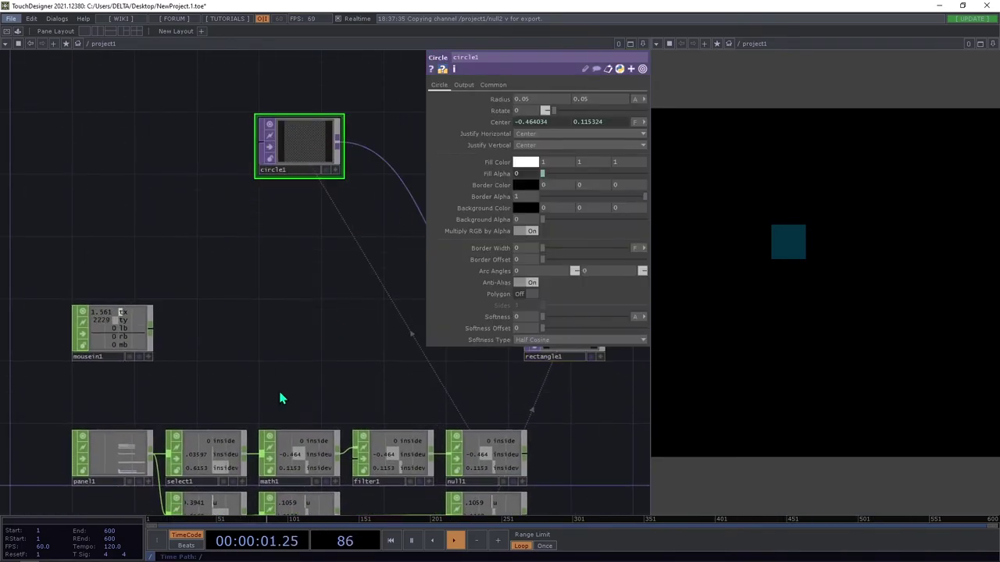
Duplicate the select2, math2 and null2 chain from panel1, and delete the copied Math node.
left_click_drag(282, 395, 301, 245)
left_click(149, 292)
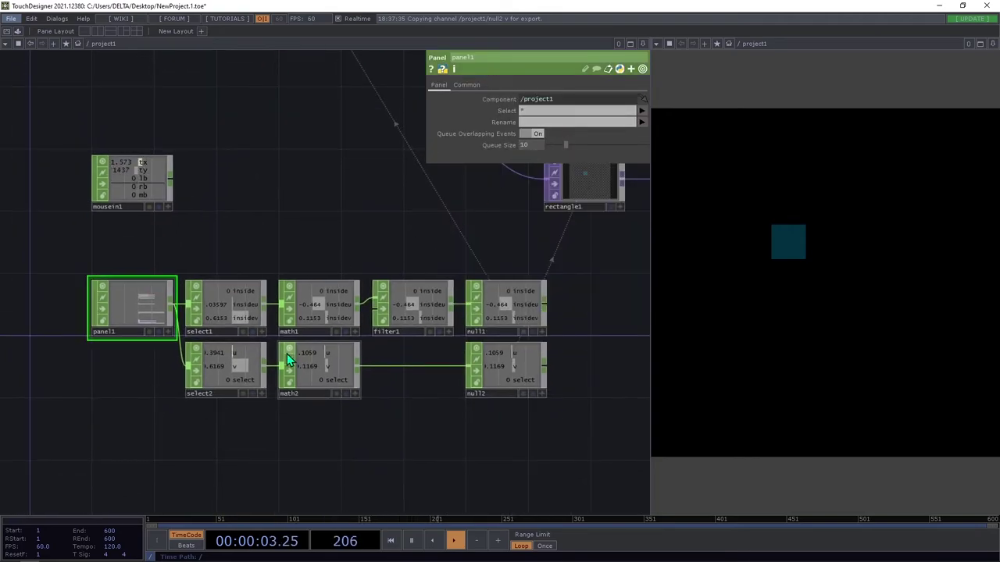
scroll(369, 409, "down", 3)
scroll(326, 380, "up", 3)
left_click(242, 402)
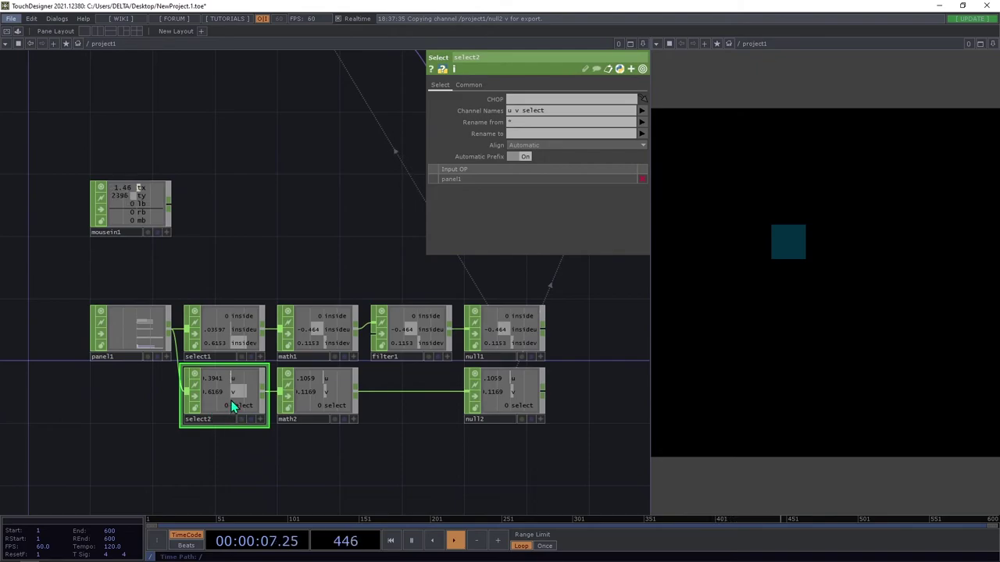
left_click_drag(547, 475, 190, 368)
key("ctrl+c")
key("ctrl+v")
left_click(296, 419)
key("Delete")
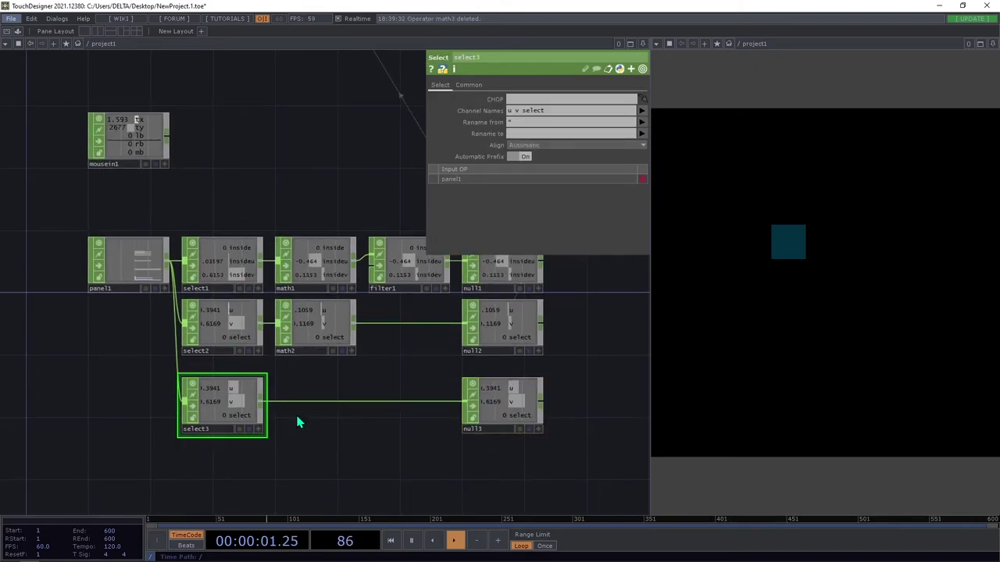
Set select3's Channel Names to click, and align select3 and null3 in a row beneath the select2 chain.
left_click_drag(264, 419, 234, 404)
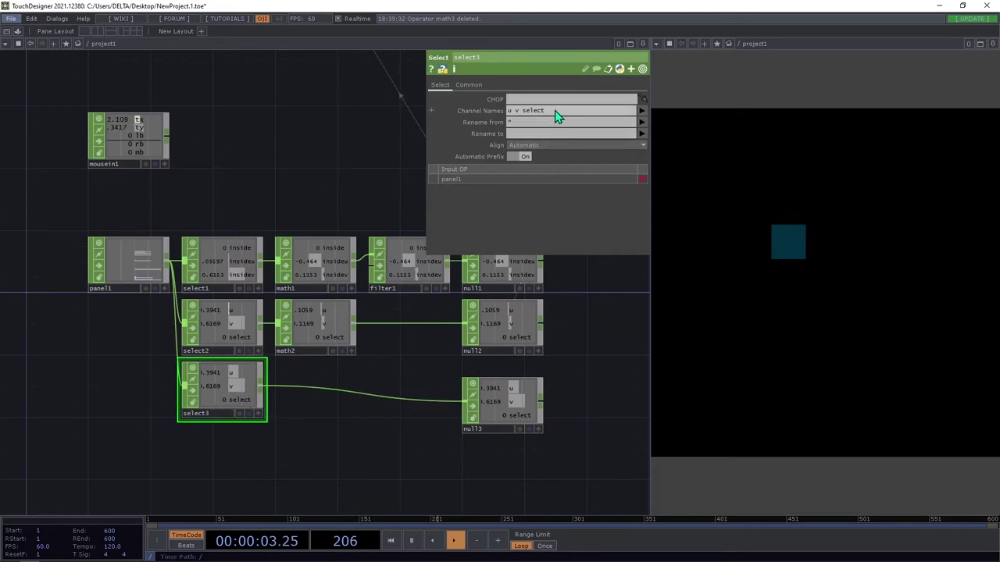
type("click")
key("Return")
left_click_drag(504, 422, 502, 407)
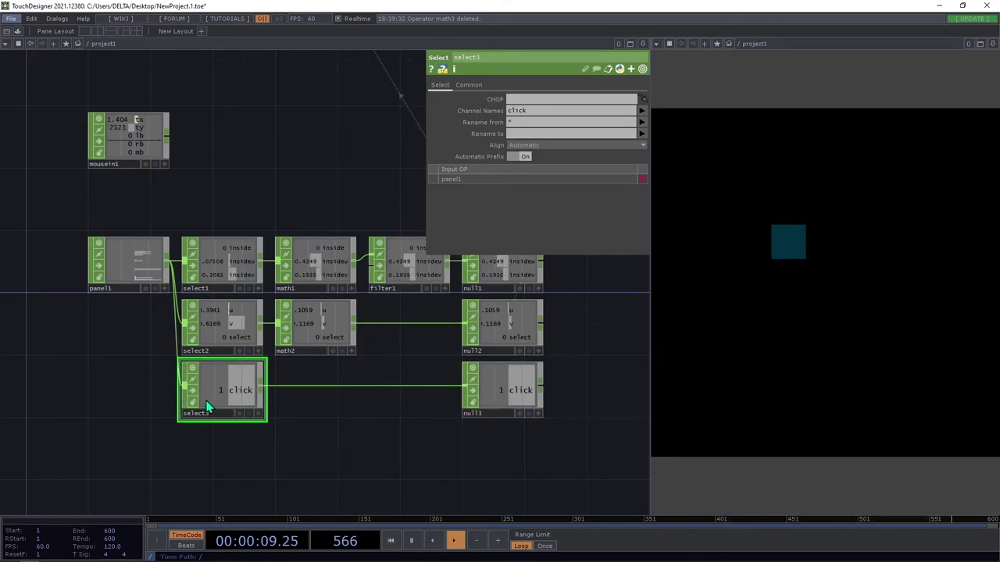
Test the click channel by clicking repeatedly at different speeds inside the panel, and watch the count in select3 and null3.
left_click(778, 344)
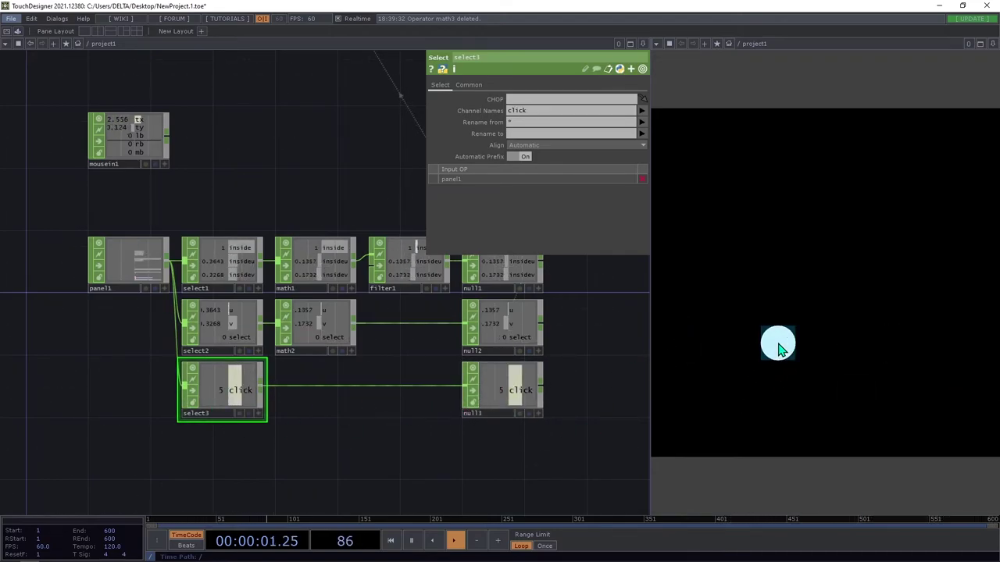
left_click(778, 344)
left_click(778, 344)
left_click(778, 344)
left_click(778, 344)
left_click(778, 344)
left_click(778, 344)
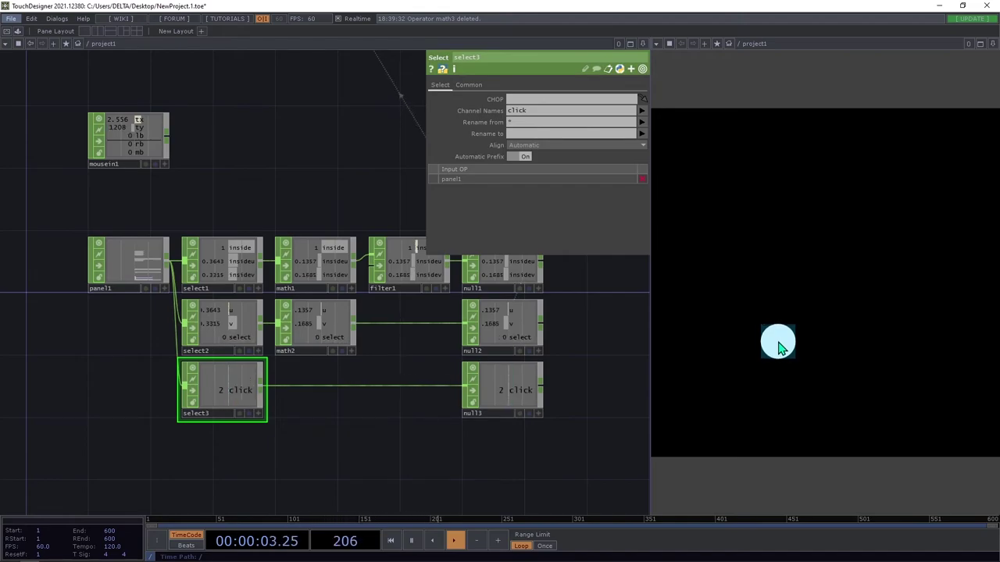
left_click(778, 343)
left_click(778, 344)
left_click(778, 344)
left_click(777, 344)
left_click(778, 344)
left_click(777, 344)
left_click(777, 344)
left_click(777, 344)
left_click(777, 344)
left_click(777, 344)
left_click(778, 344)
left_click(777, 343)
left_click(778, 344)
left_click(778, 344)
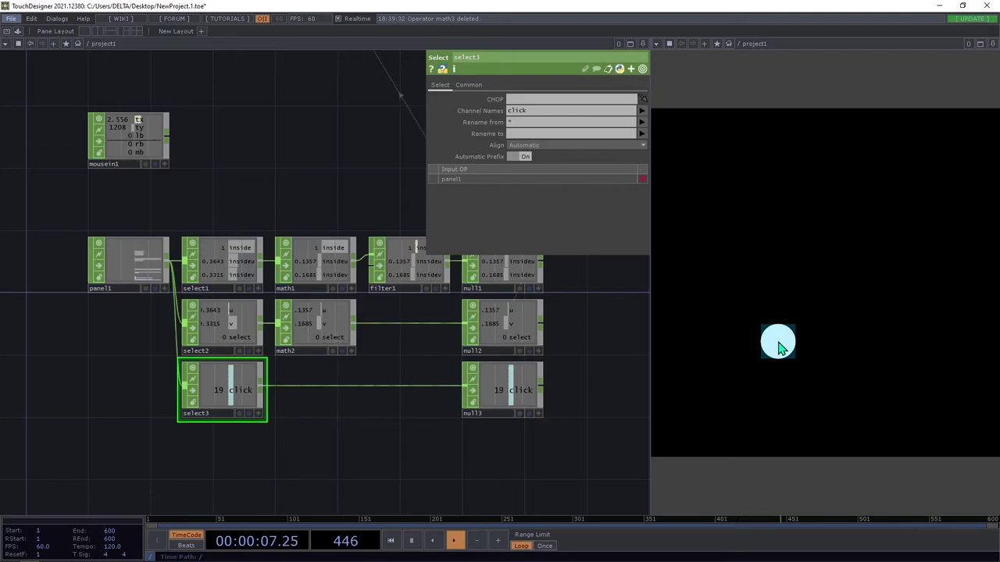
left_click(777, 344)
left_click(777, 343)
left_click(777, 344)
left_click(777, 343)
left_click(779, 344)
left_click(779, 344)
left_click(777, 343)
left_click(777, 343)
left_click(778, 343)
left_click(777, 344)
left_click(778, 344)
left_click(777, 344)
left_click(777, 344)
left_click(777, 344)
Insert a Limit CHOP between select3 and null3.
right_click(307, 370)
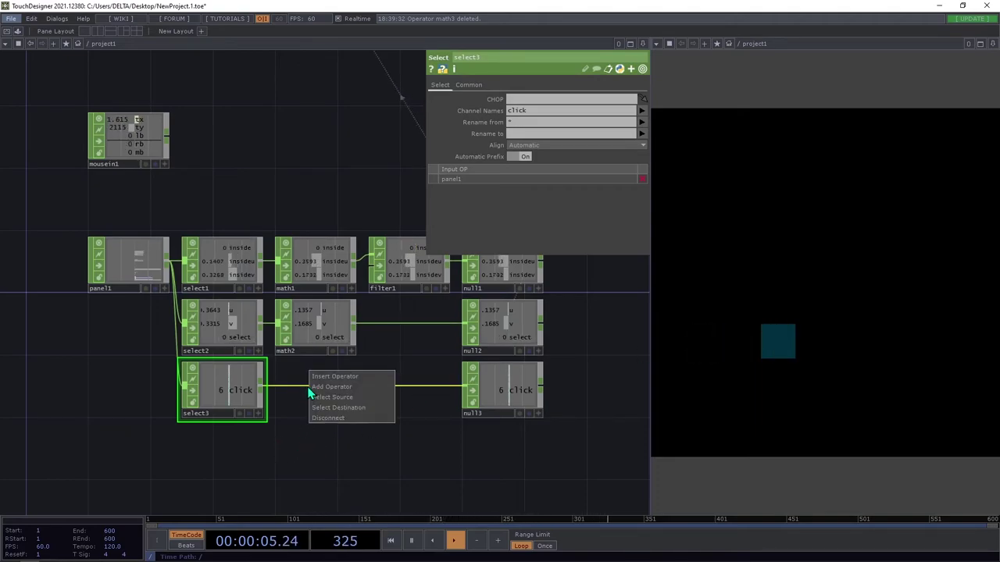
left_click(329, 377)
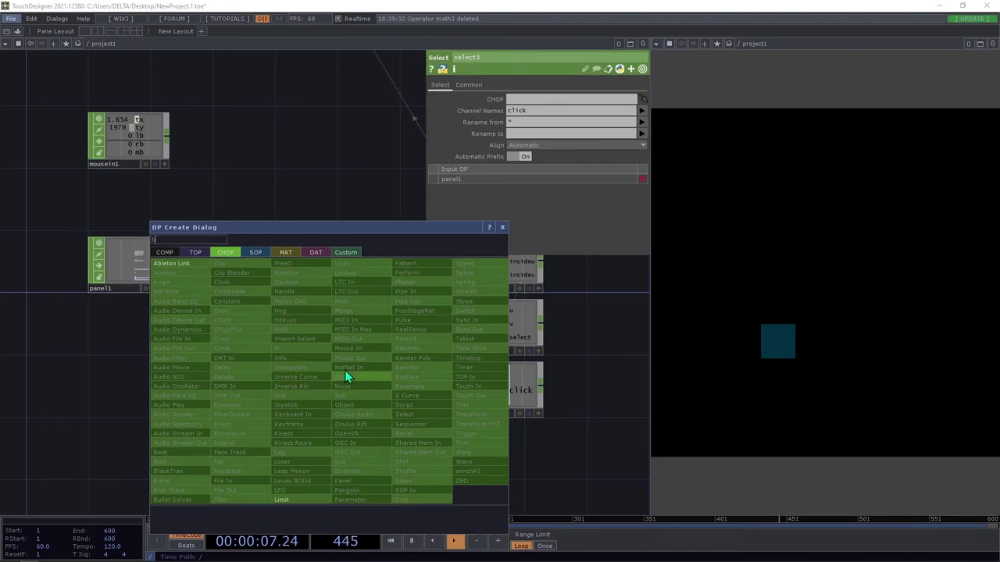
left_click(312, 498)
left_click(324, 402)
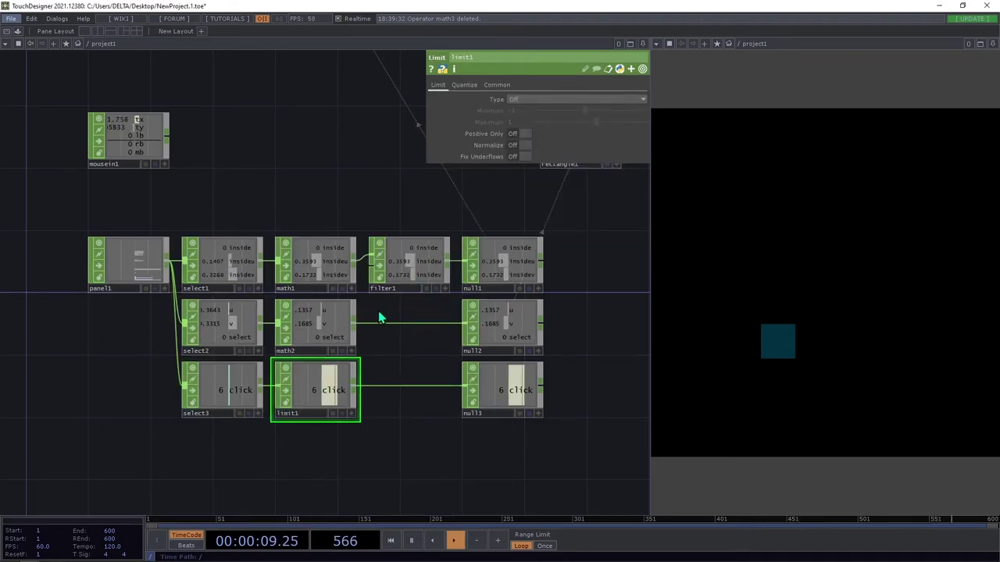
Set limit1's Type to Loop with Minimum 0 and Maximum 4.
left_click(598, 100)
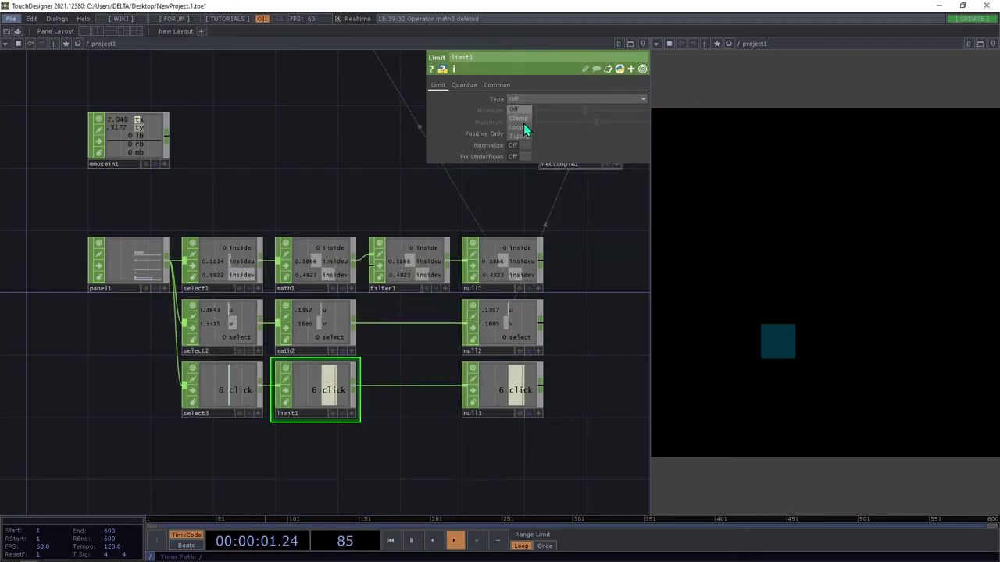
left_click(519, 128)
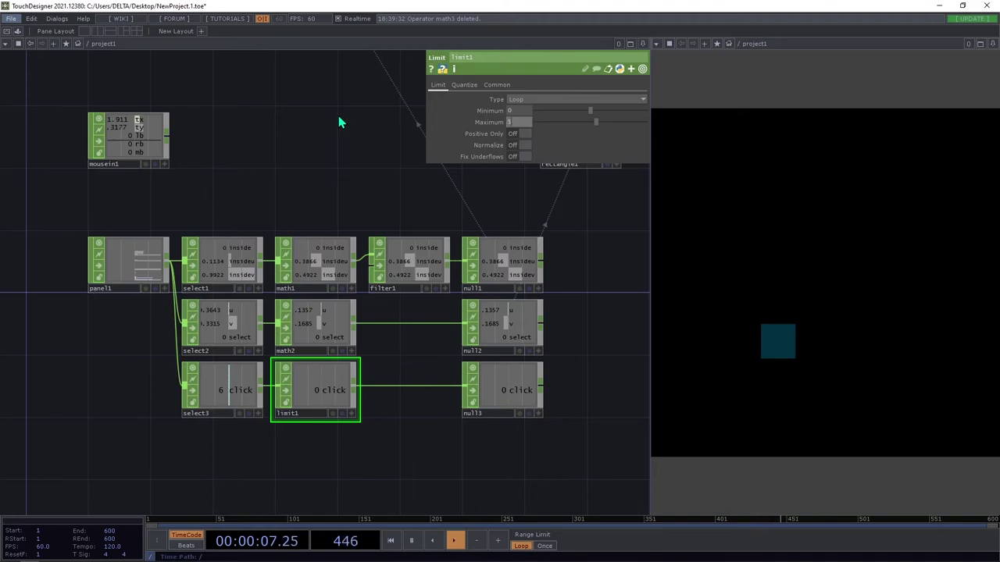
left_click_drag(513, 123, 461, 122)
type("4")
key("Return")
Test the looped click count by clicking repeatedly inside the panel, and compare select3 with limit1.
left_click(757, 271)
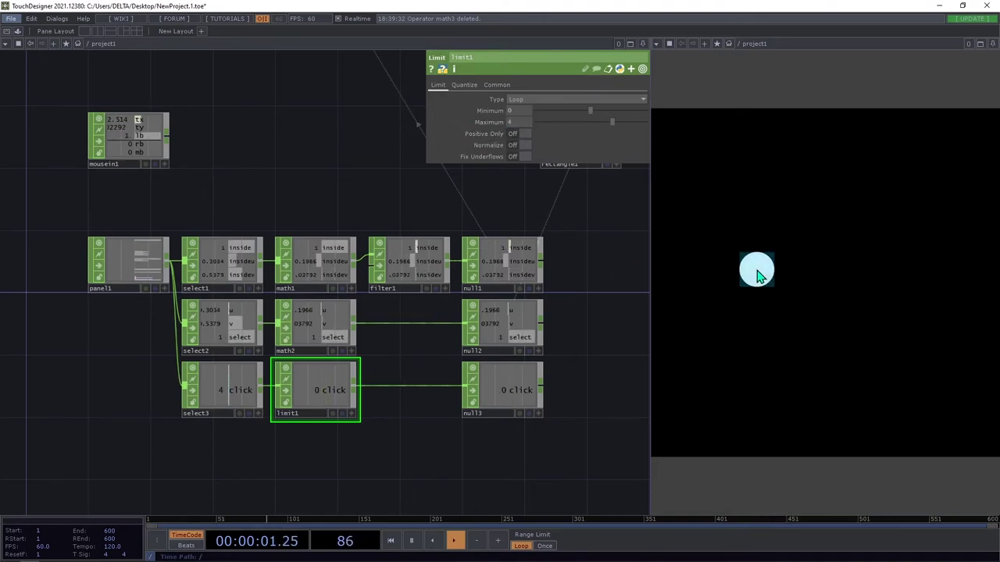
left_click(756, 271)
left_click(756, 271)
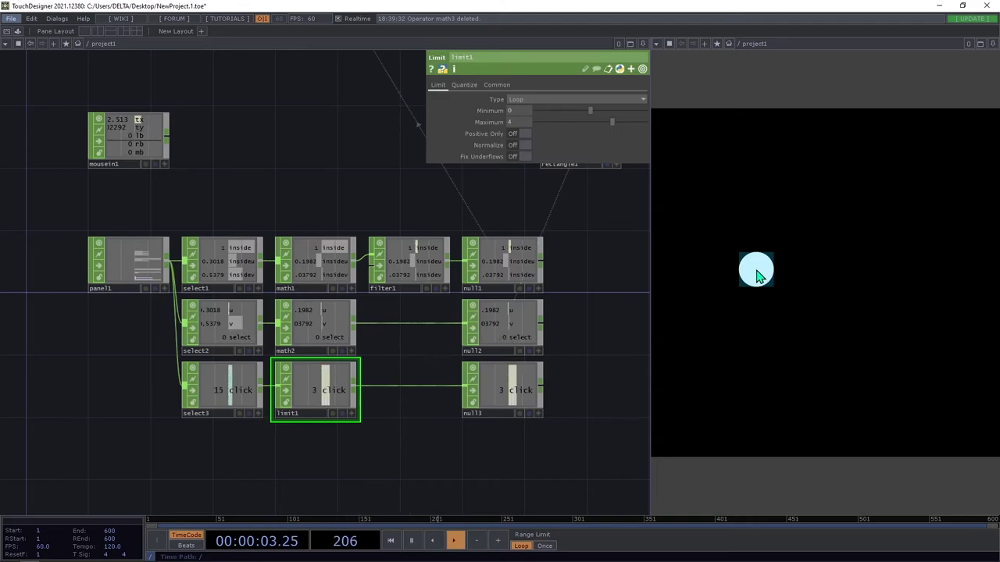
left_click(756, 271)
left_click(757, 272)
left_click(756, 271)
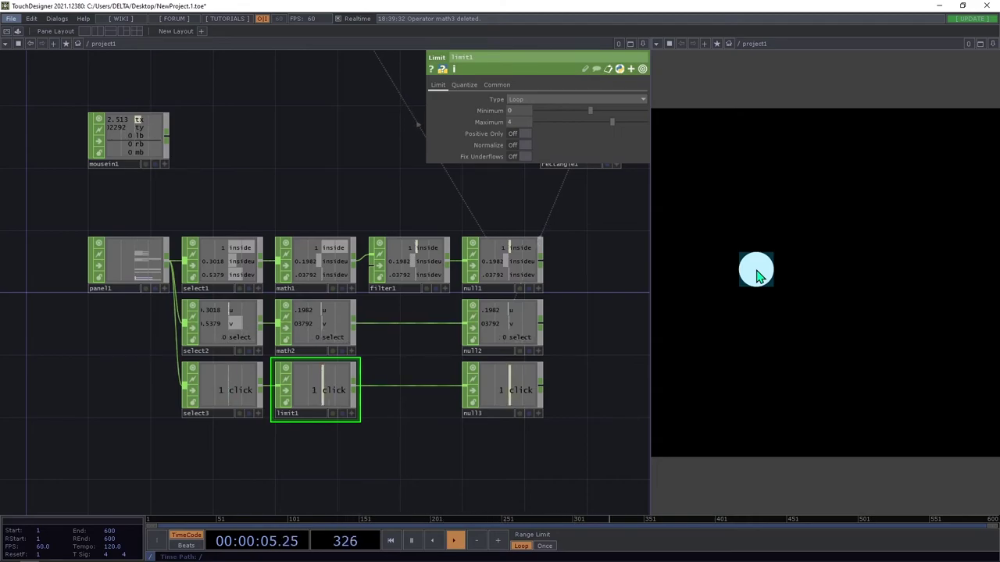
left_click(756, 274)
left_click(756, 274)
left_click(757, 274)
left_click(756, 273)
left_click(757, 273)
left_click(756, 273)
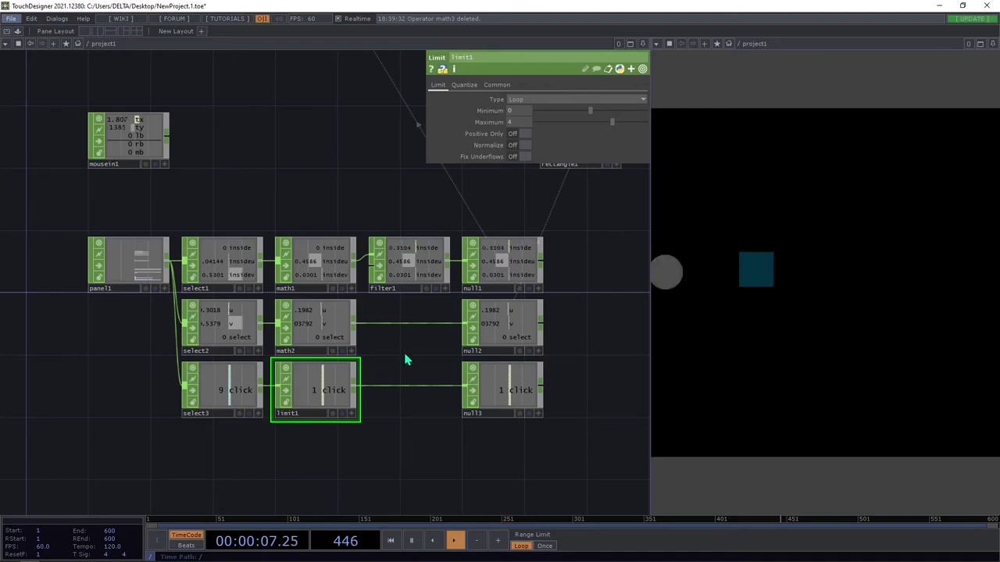
Duplicate circle1 four times and stack the copies in a column beneath it.
scroll(402, 355, "down", 3)
left_click_drag(514, 337, 500, 337)
scroll(492, 325, "up", 1)
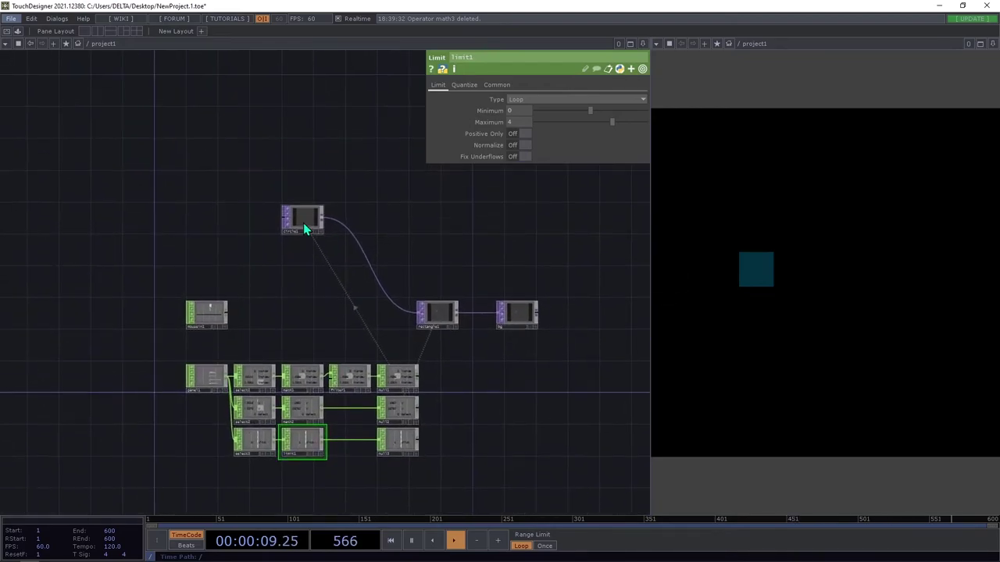
scroll(306, 228, "up", 3)
left_click(308, 237)
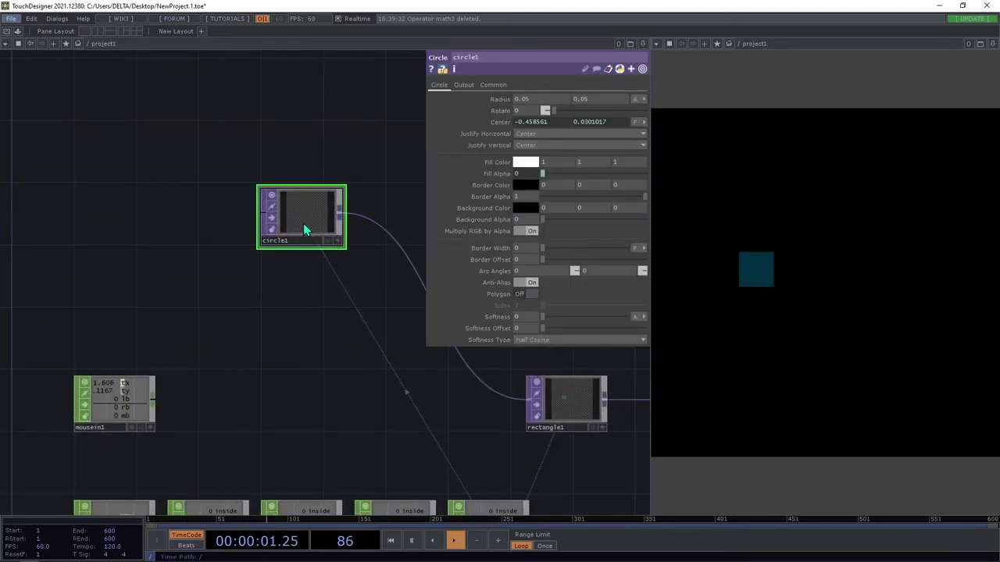
key("ctrl+c")
key("ctrl+v")
key("ctrl+v")
key("ctrl+v")
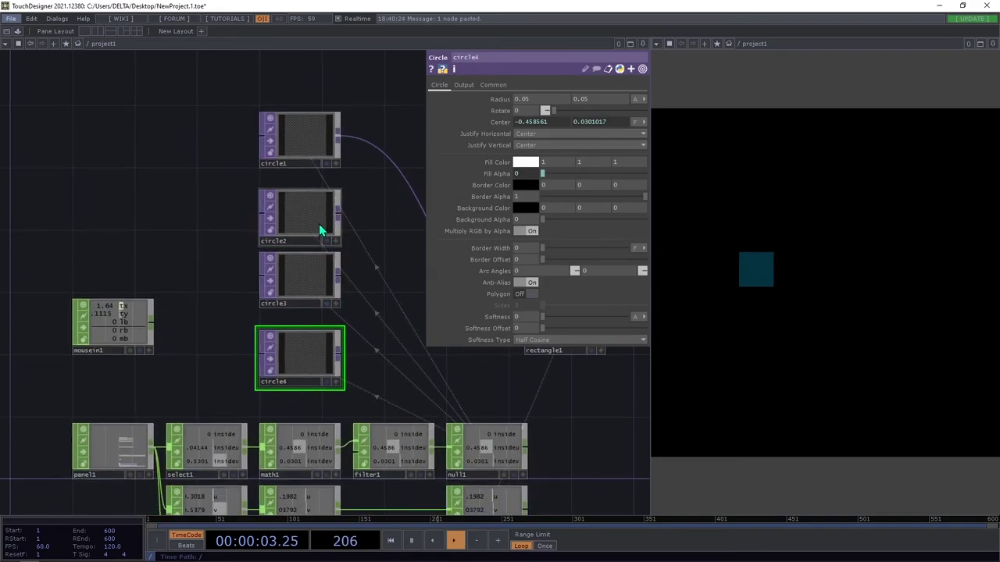
left_click_drag(319, 229, 317, 214)
left_click_drag(310, 297, 310, 283)
left_click_drag(301, 363, 305, 334)
key("ctrl+v")
left_click_drag(296, 399, 292, 384)
left_click_drag(389, 369, 341, 350)
Turn on Polygon for circle2, circle3, circle4 and circle5 together, and check the setting on the copies.
left_click(252, 164)
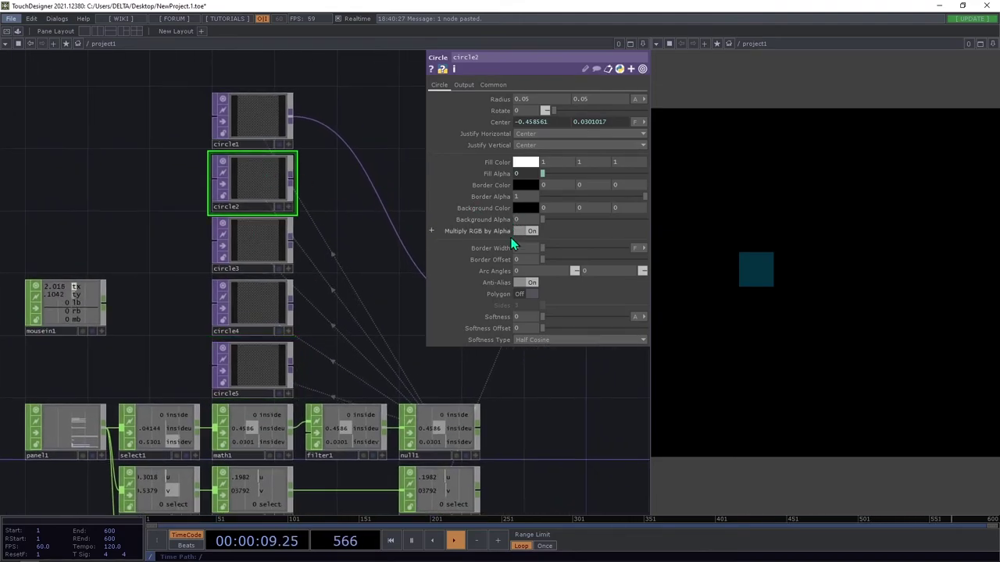
right_click_drag(285, 334, 235, 199)
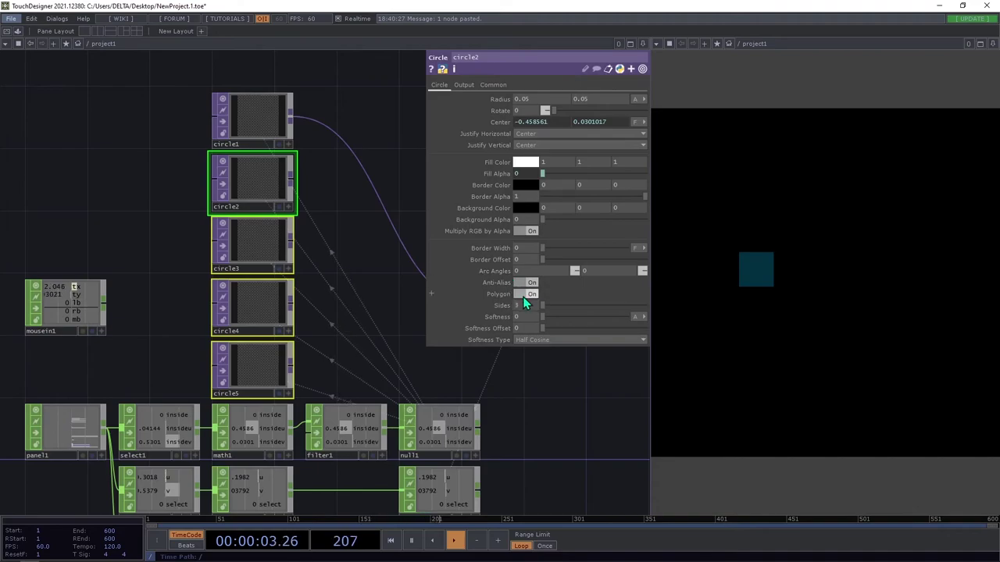
left_click(257, 239)
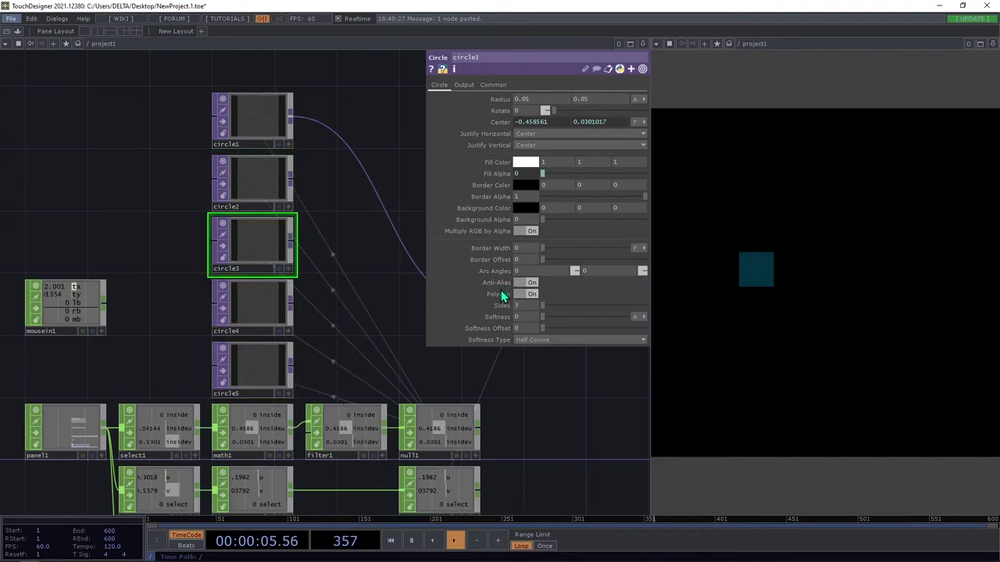
left_click(265, 197)
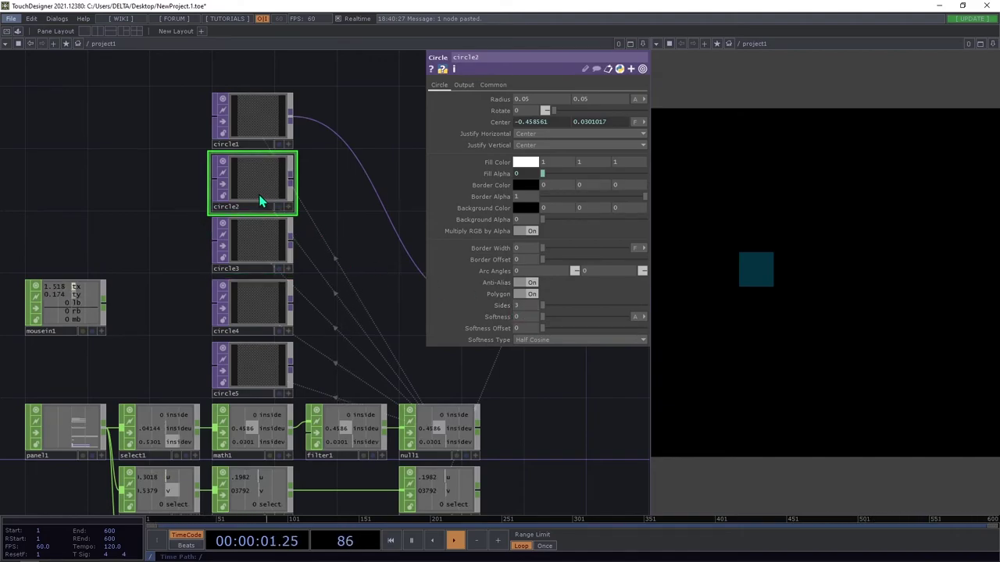
Edit circle3's Sides value, and set Sides to 5 on circle4 and 6 on circle5.
left_click(250, 257)
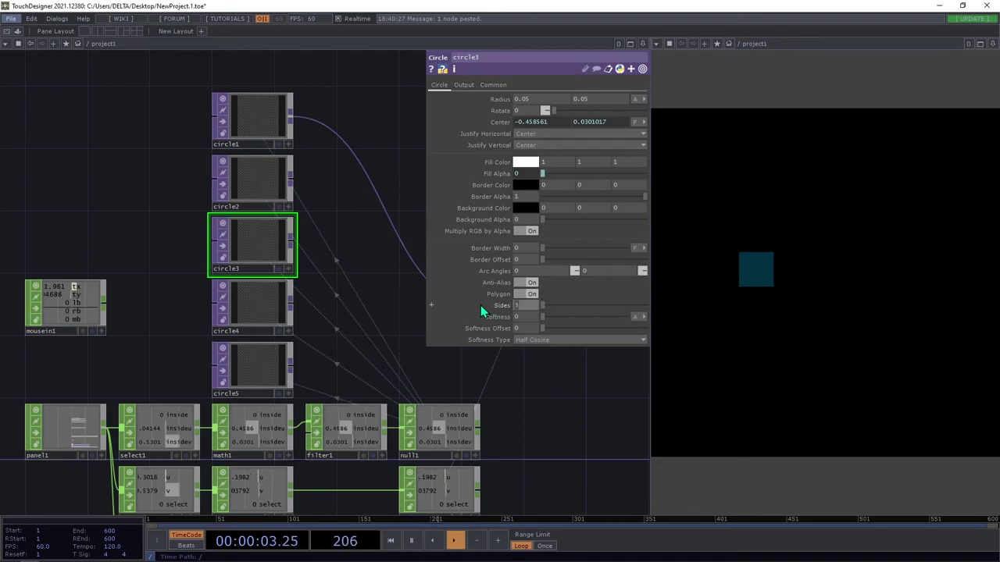
left_click(268, 312)
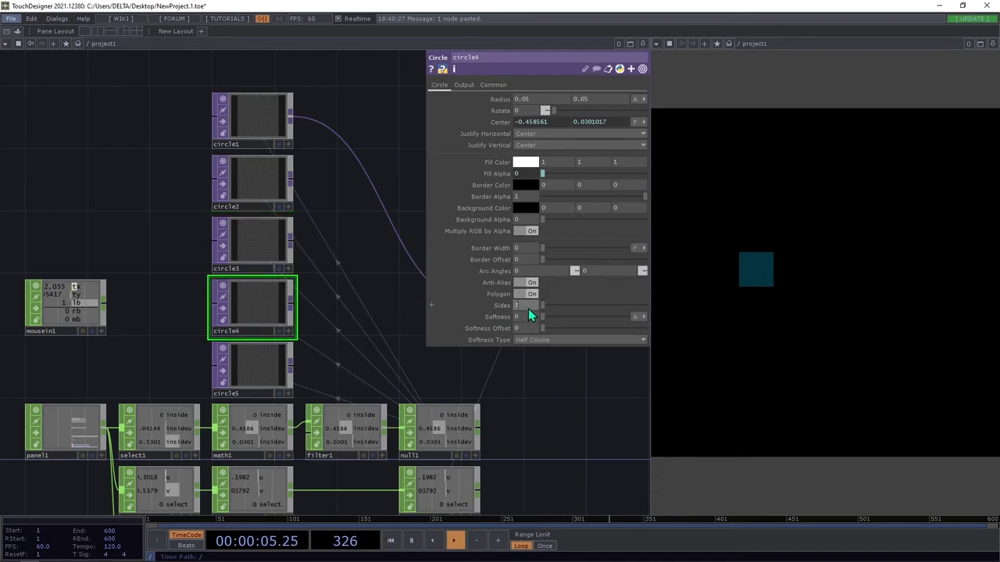
left_click(498, 309)
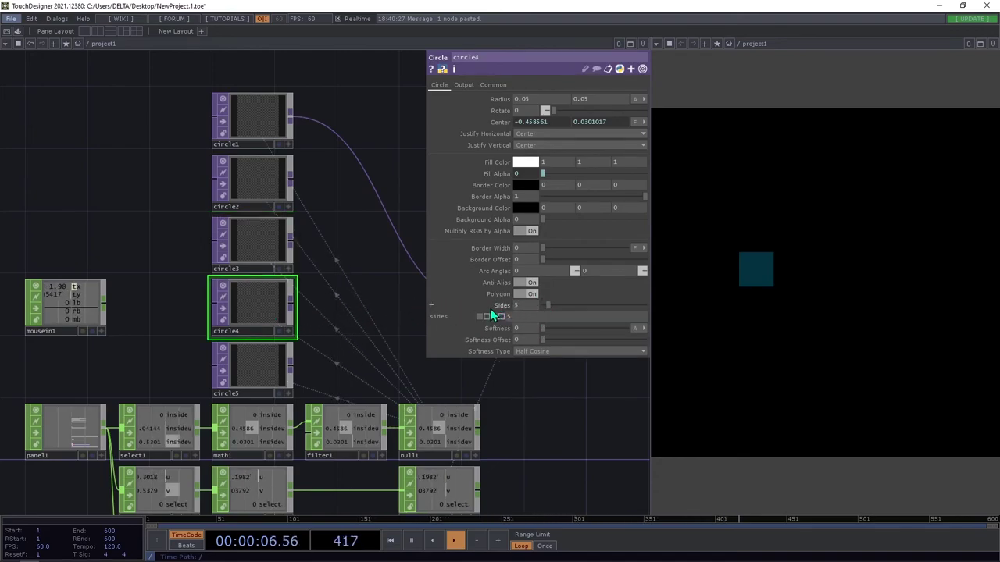
left_click(268, 357)
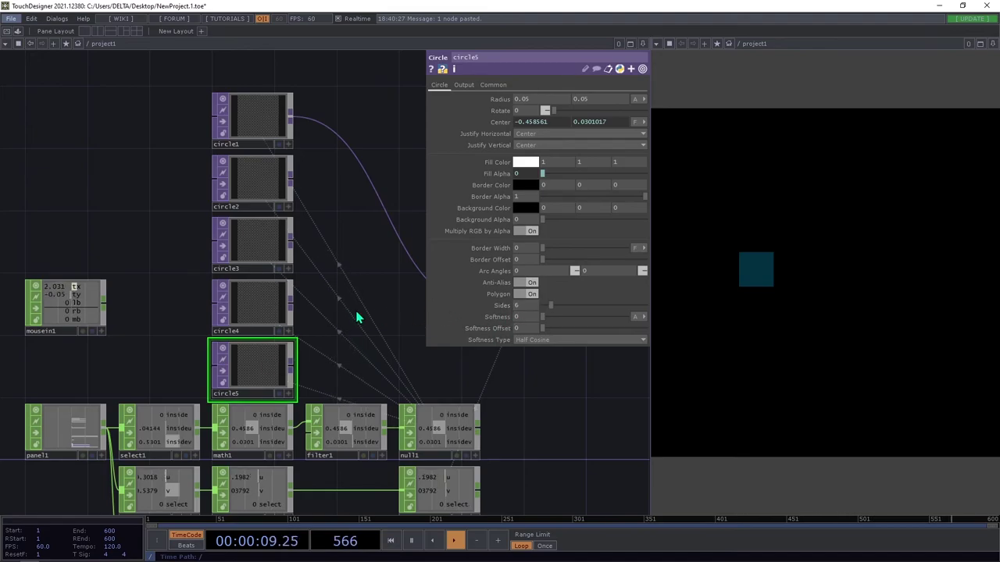
Insert a Switch TOP between circle1 and rectangle1.
scroll(294, 274, "down", 3)
left_click_drag(294, 274, 196, 240)
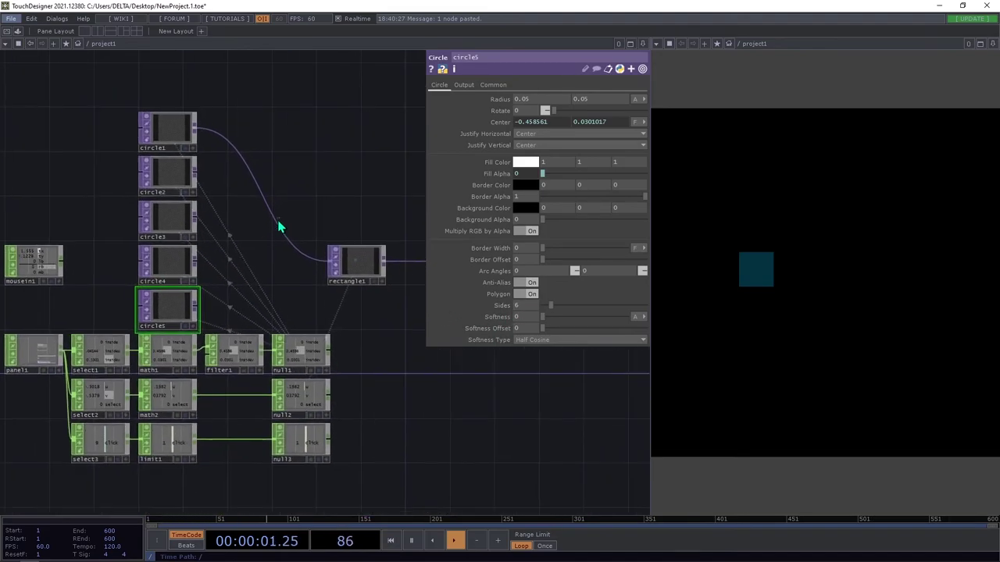
right_click(277, 205)
left_click(295, 214)
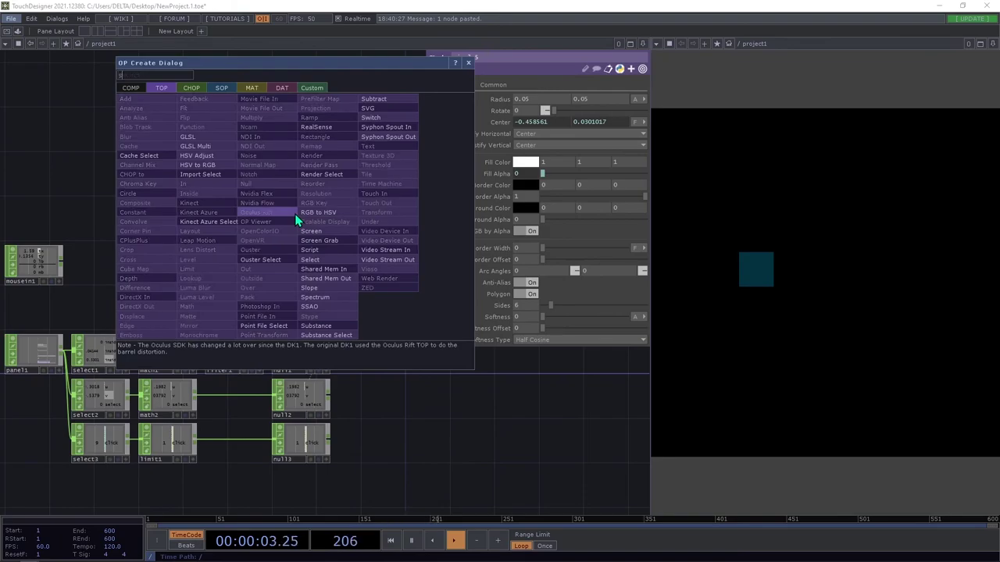
left_click(391, 127)
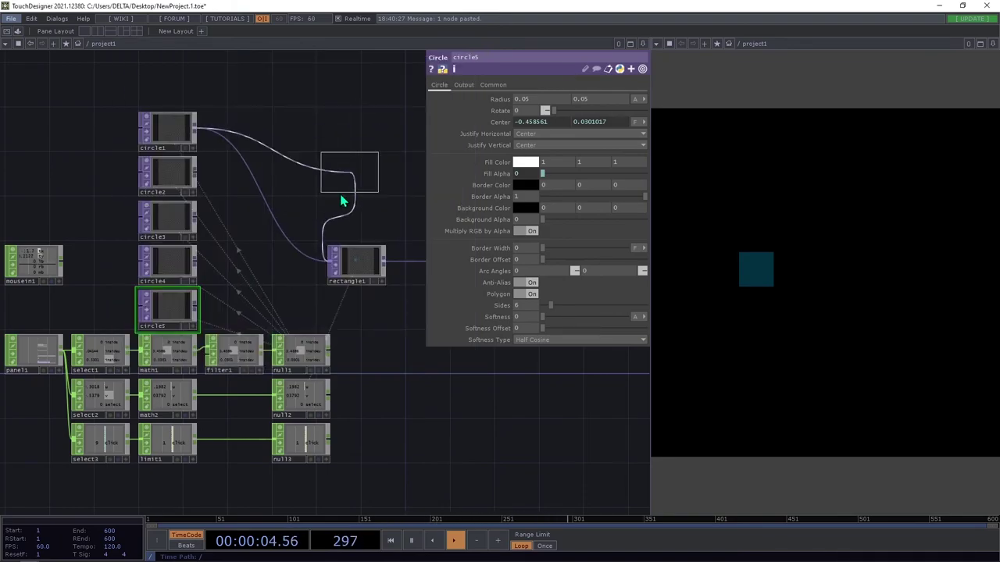
left_click(295, 268)
Connect circle2, circle3, circle4 and circle5 to switch1 as additional inputs, and show switch1's parameters.
left_click(196, 174)
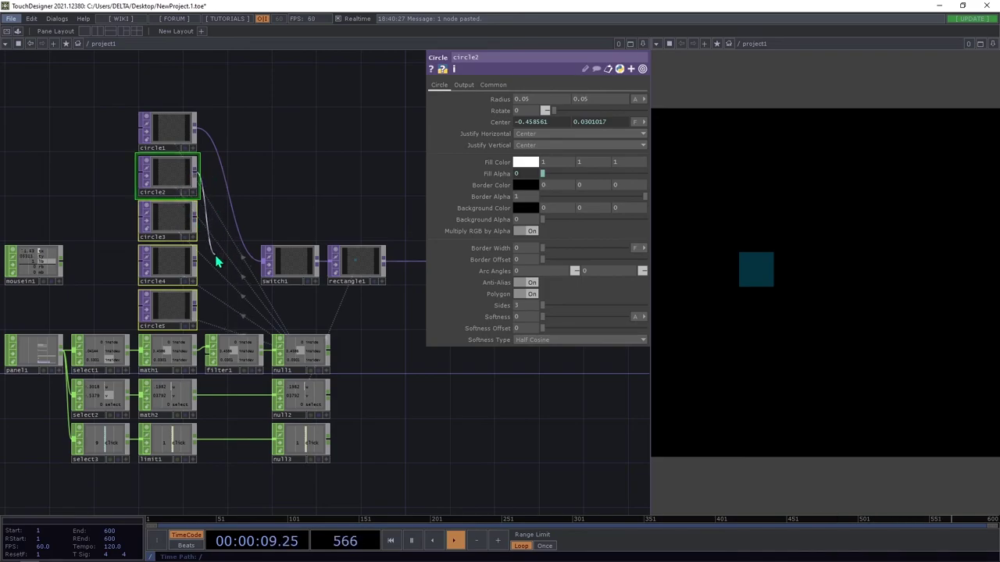
left_click(261, 266)
scroll(261, 267, "up", 5)
left_click(314, 280)
scroll(131, 218, "down", 4)
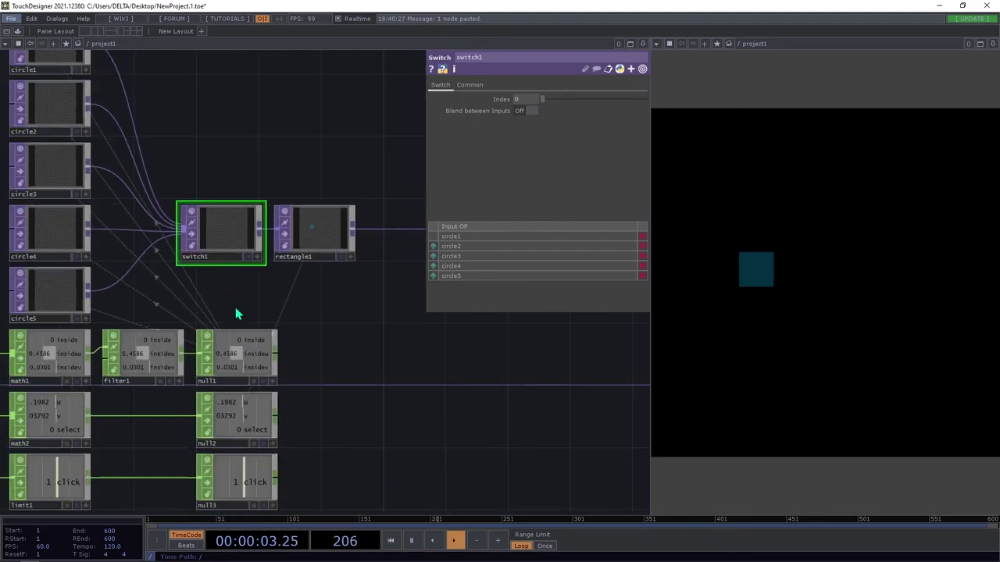
Drive switch1's Index parameter with the click channel of null3 through a CHOP reference.
left_click_drag(318, 291, 341, 239)
left_click(295, 455)
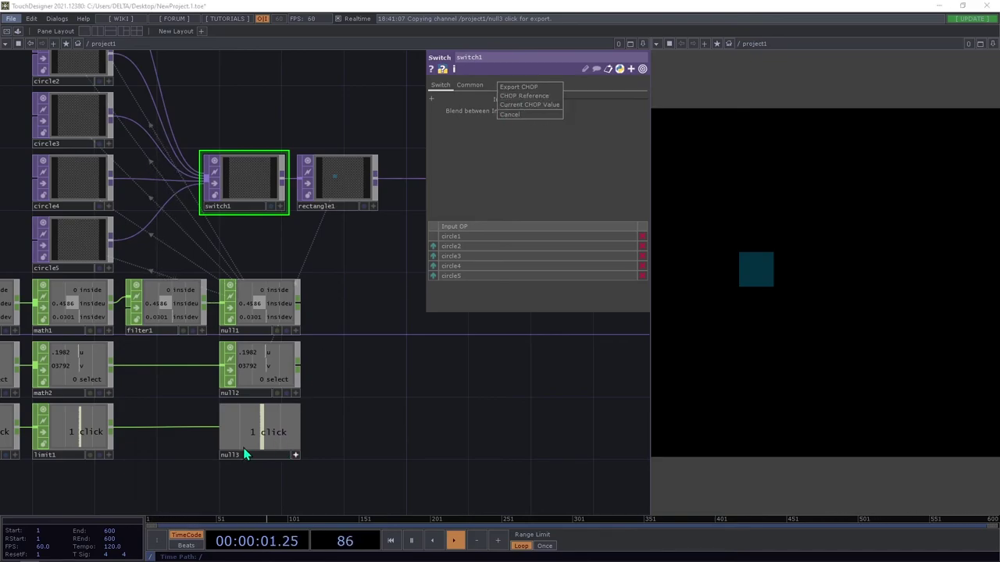
left_click(537, 104)
left_click(289, 428)
left_click(295, 456)
Test the shape switching with repeated clicks at several places in the panel, cycling through the circle and the polygons.
left_click(750, 287)
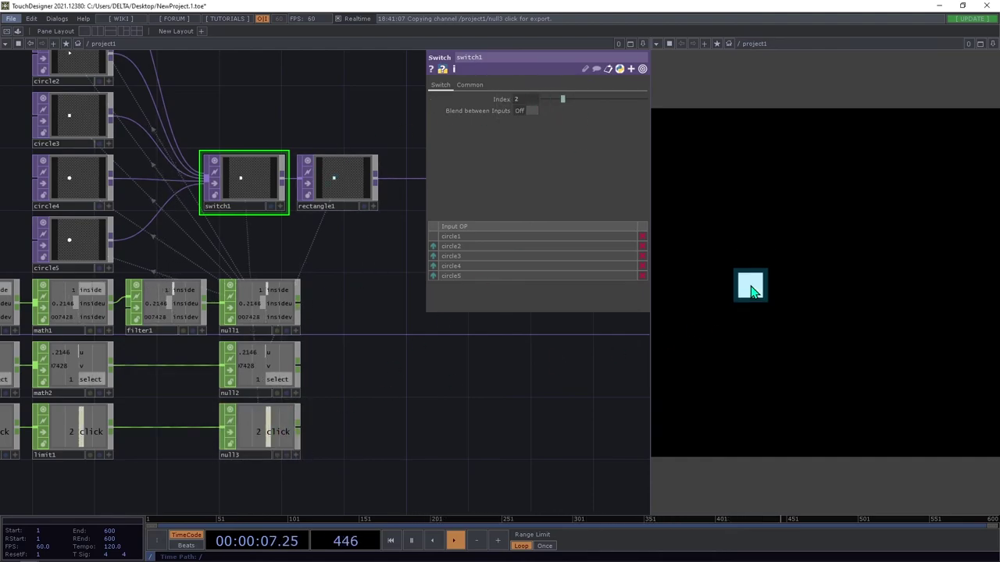
left_click(752, 287)
left_click(751, 286)
left_click(751, 286)
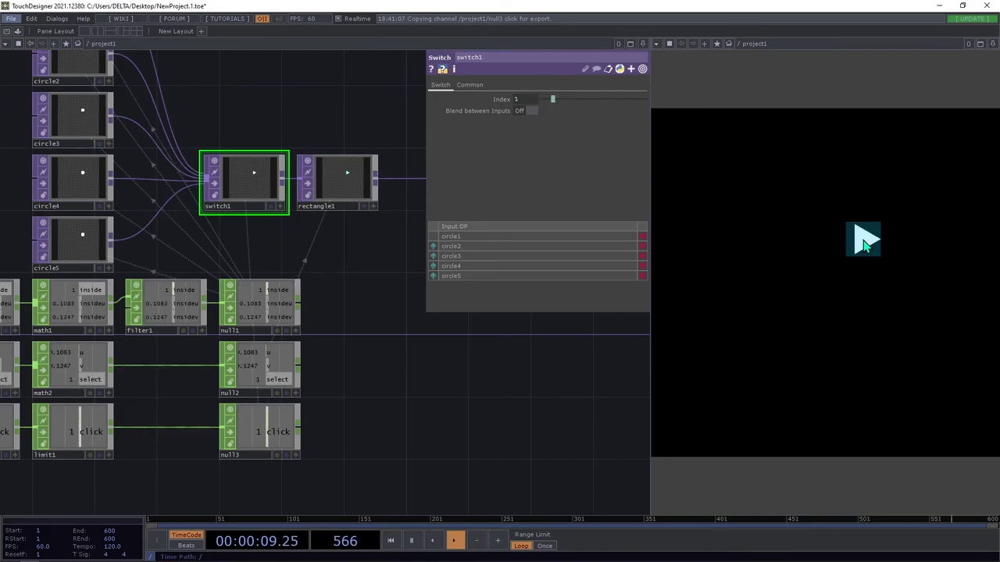
left_click(863, 239)
left_click(863, 239)
left_click(863, 239)
left_click(863, 239)
left_click(825, 239)
left_click(821, 235)
left_click(820, 236)
left_click(821, 236)
left_click(820, 236)
left_click(820, 235)
left_click(820, 236)
left_click(812, 237)
left_click(813, 236)
left_click(813, 236)
left_click(812, 236)
left_click(813, 236)
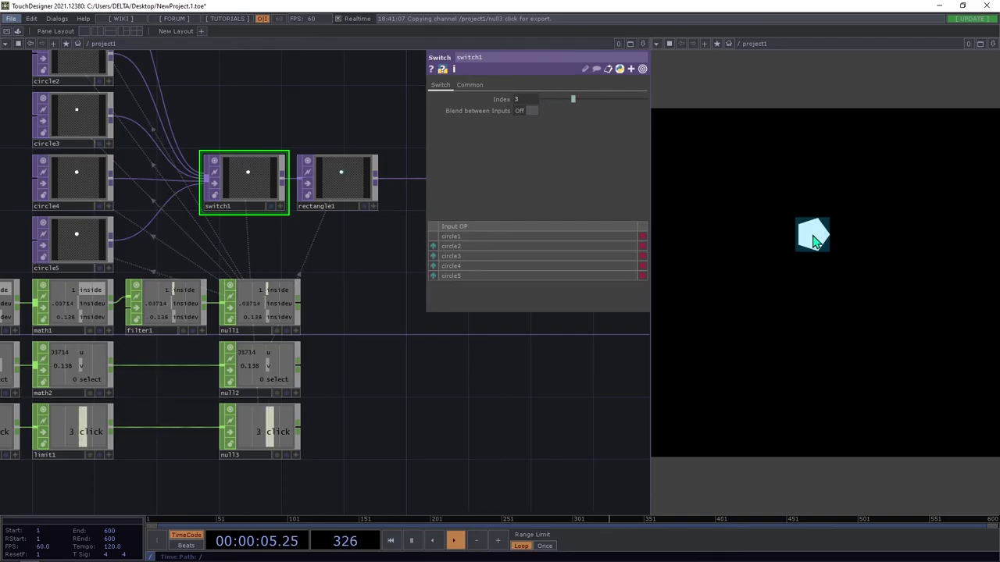
left_click(745, 198)
left_click(736, 191)
left_click(736, 191)
left_click(744, 192)
left_click(744, 192)
left_click(744, 192)
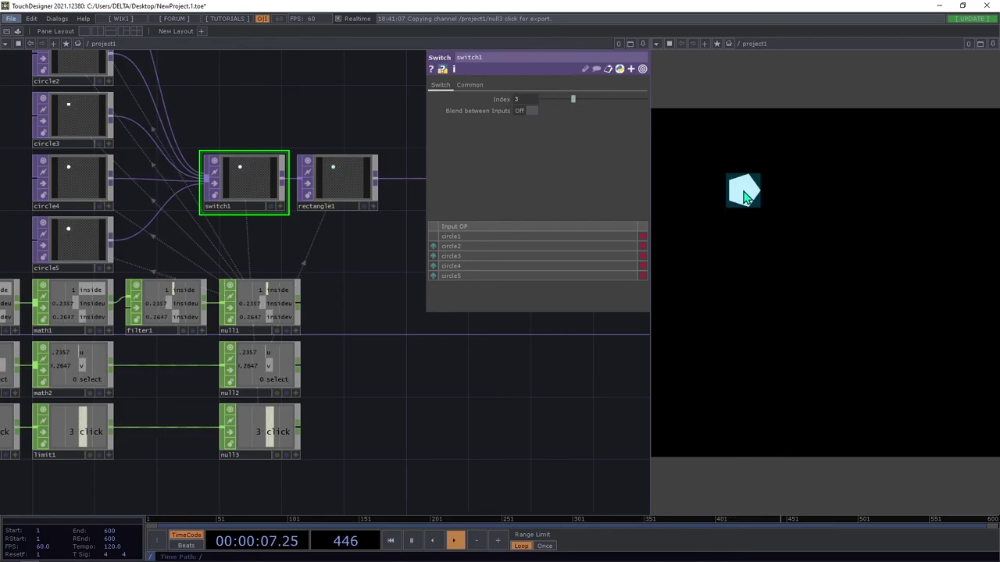
Select circle2 through circle5 together to show their shared parameters, and test the pointer-following shape in the panel again.
left_click_drag(213, 121, 342, 172)
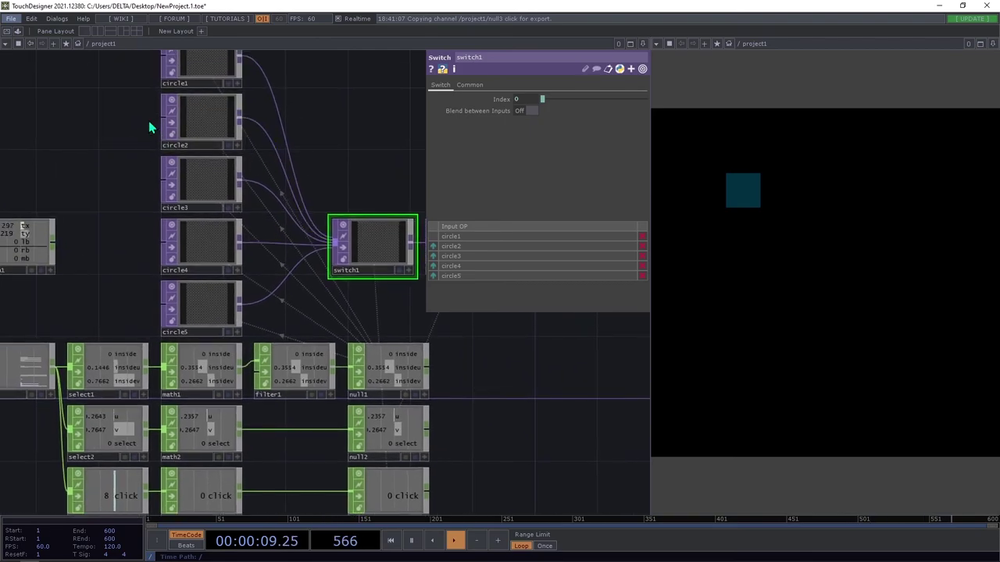
right_click_drag(223, 310, 223, 309)
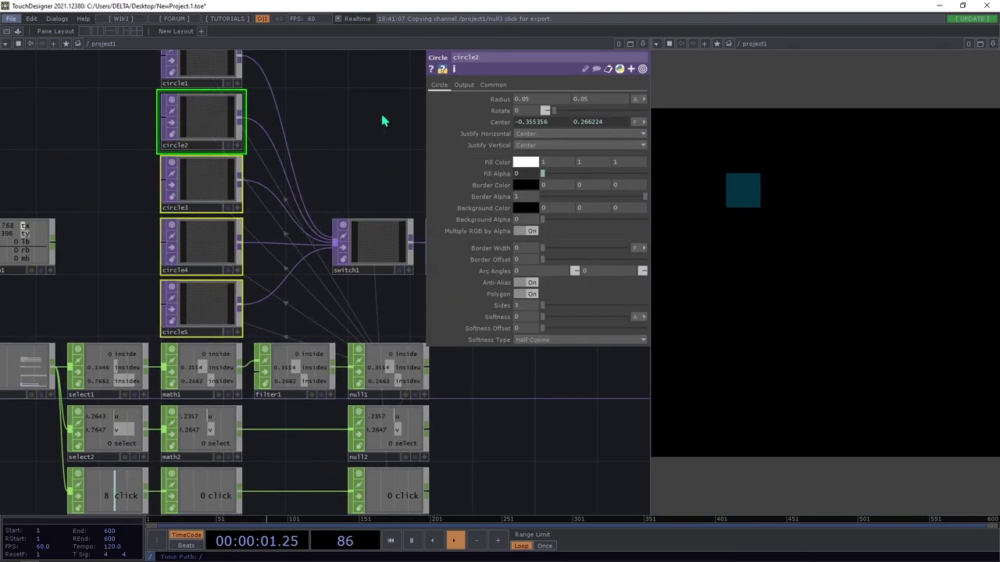
left_click(746, 193)
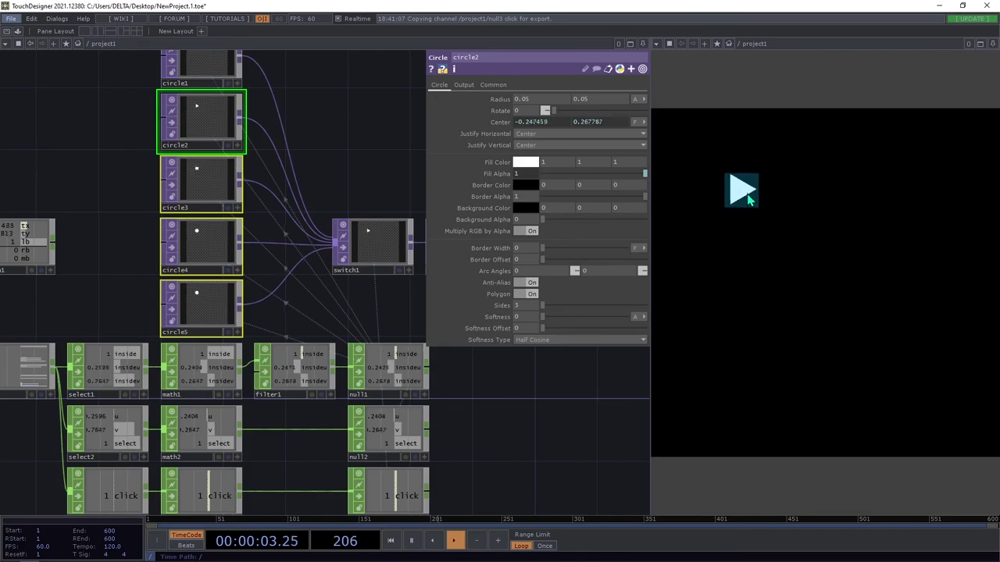
left_click_drag(840, 259, 789, 235)
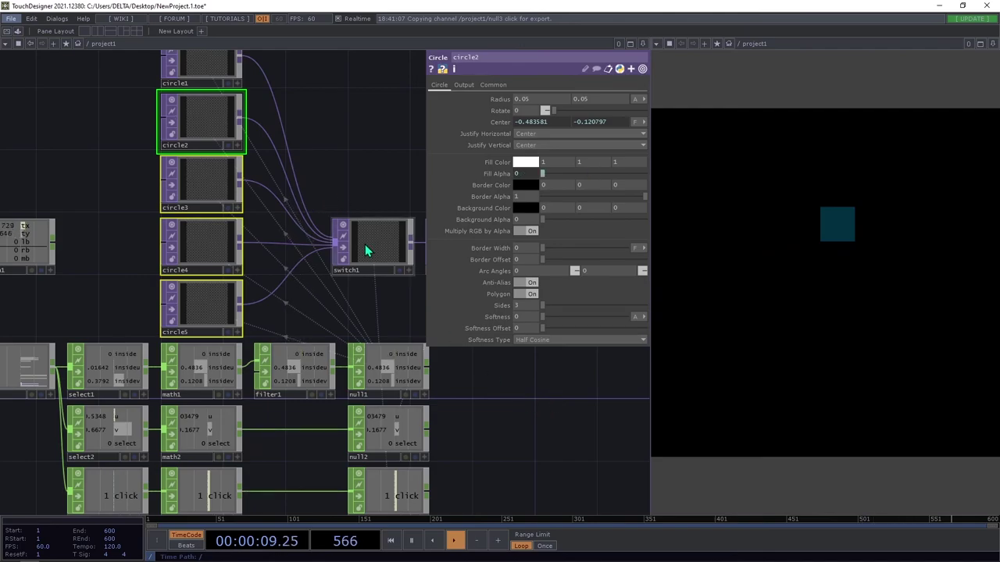
Move the whole panel1 CHOP network down, away from the column of circle TOPs.
left_click_drag(374, 191, 322, 189)
scroll(271, 187, "down", 5)
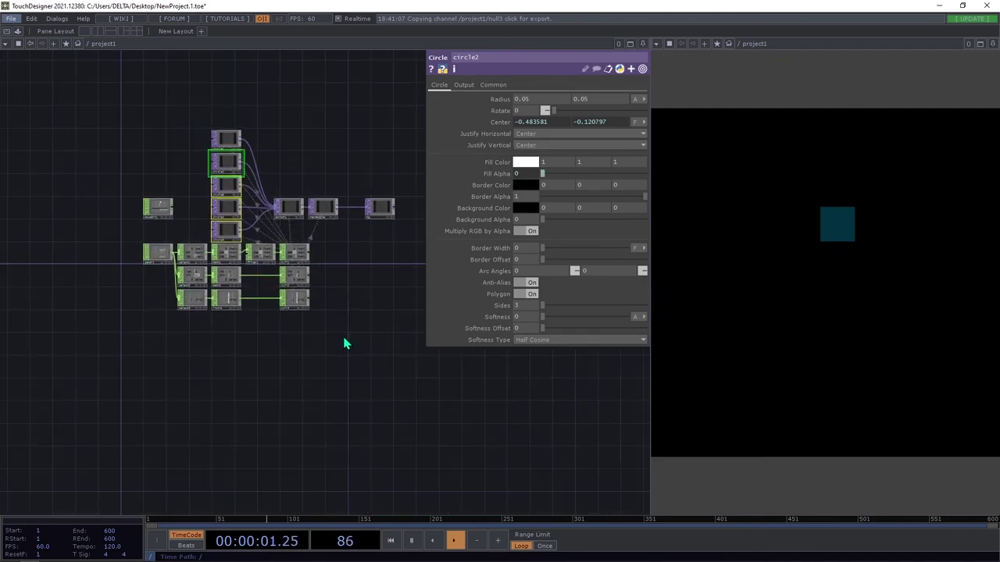
left_click_drag(145, 256, 148, 278)
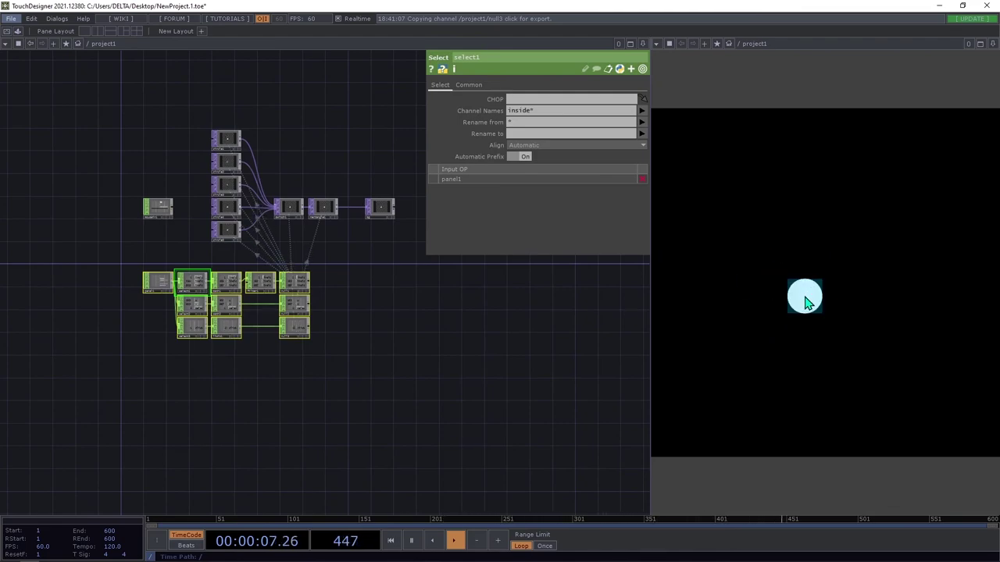
scroll(353, 315, "up", 5)
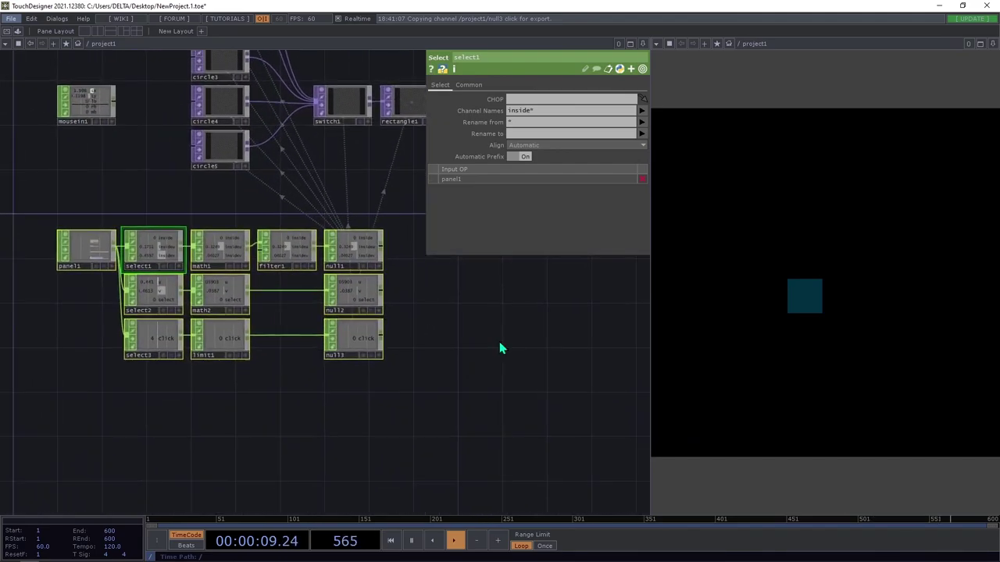
Position panel1 level with select2, centred on the three CHOP branches, and show its parameters.
right_click_drag(506, 365, 108, 248)
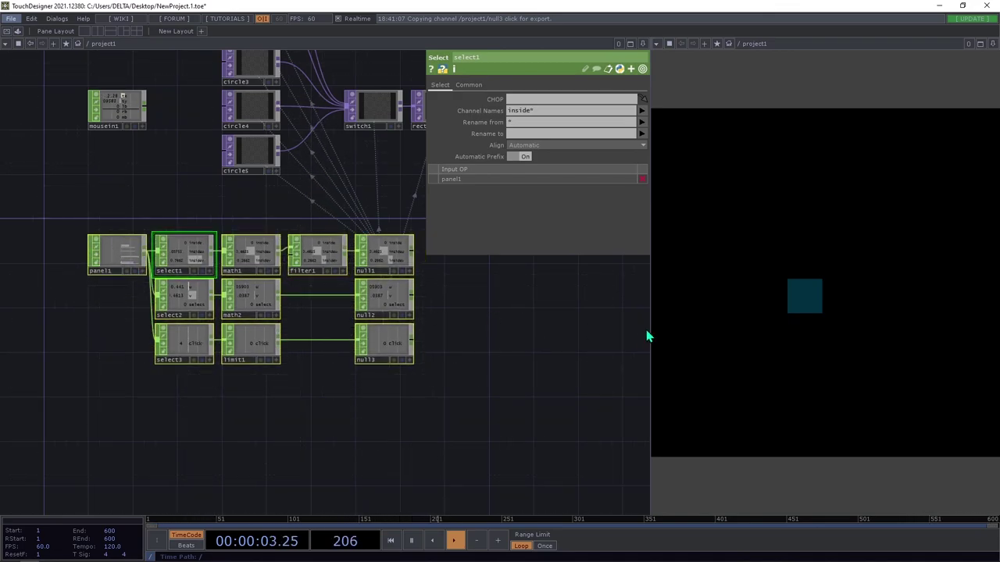
mouse_move(125, 270)
left_mouse_down()
mouse_move(125, 314)
mouse_move(123, 239)
mouse_move(122, 283)
left_mouse_up()
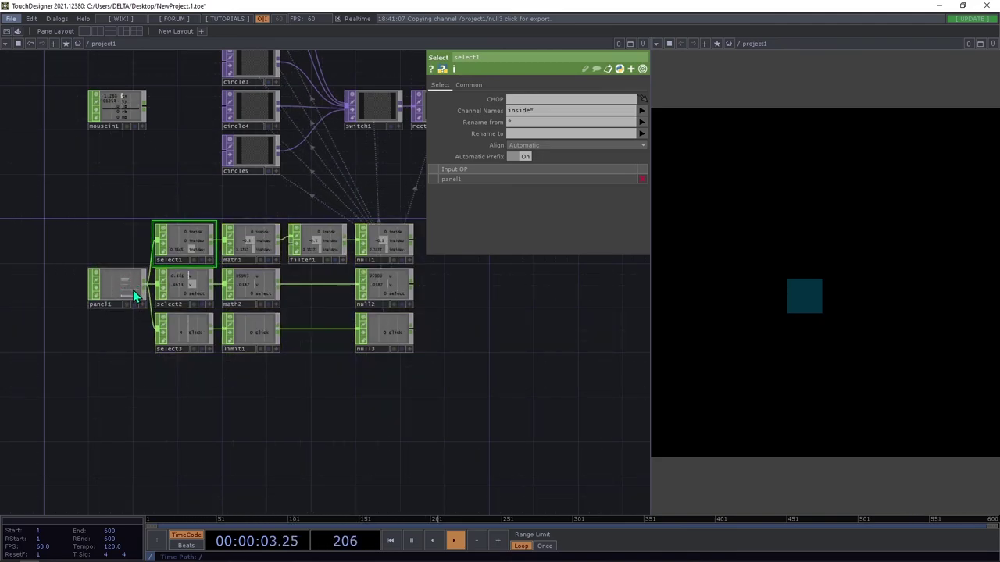
left_click(131, 291)
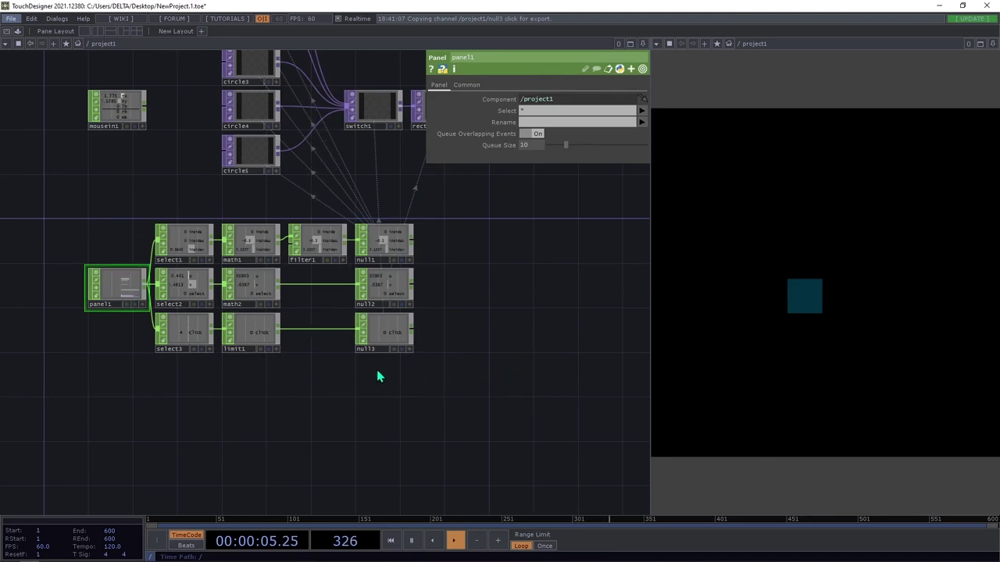
left_click(306, 285)
Move the bg Null TOP close beside rectangle1 to tidy the TOP chain.
scroll(507, 308, "down", 5)
scroll(411, 281, "up", 5)
left_click_drag(625, 263, 291, 170)
left_click_drag(338, 227, 265, 261)
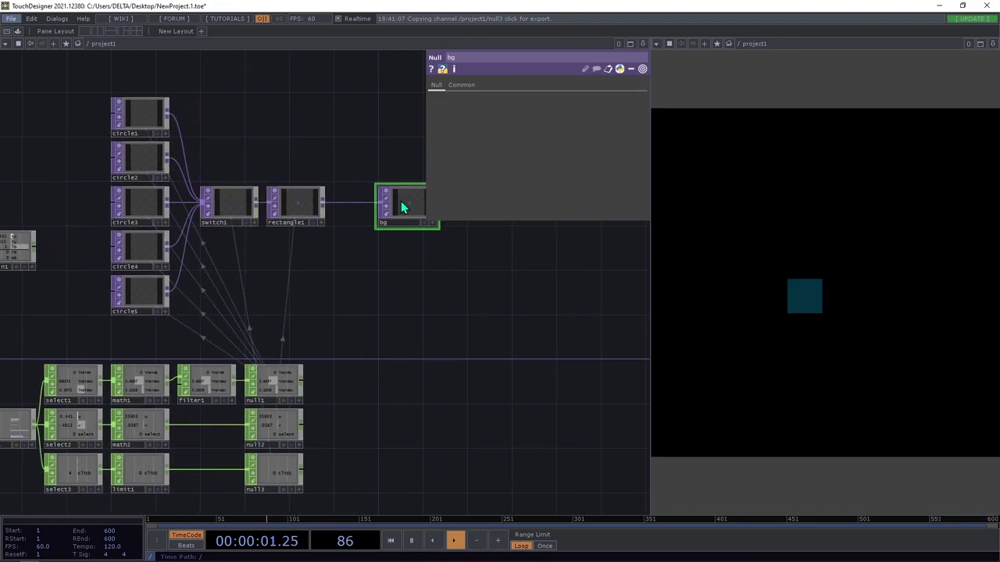
left_click_drag(401, 205, 357, 205)
Shift the whole panel1 CHOP network sideways so that its Select CHOPs line up beneath the circle TOPs.
left_click_drag(350, 362, 415, 284)
right_click_drag(464, 440, 44, 264)
left_click_drag(139, 301, 207, 301)
Select math1, filter1, null1, math2, null2, limit1 and null3 together in the CHOP network.
left_click(259, 259)
left_click_drag(285, 250, 161, 253)
right_click_drag(364, 419, 149, 275)
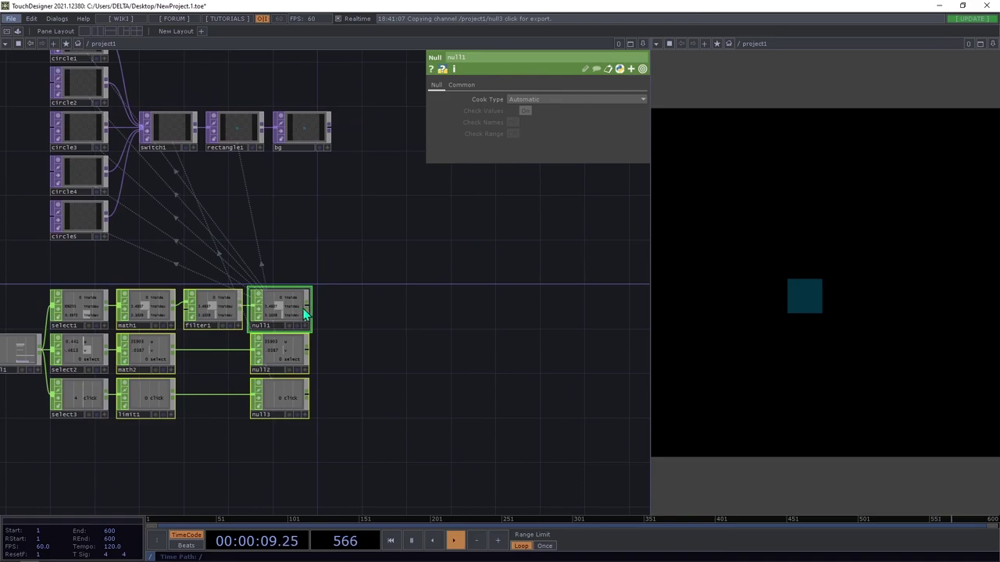
right_click_drag(346, 427, 143, 273)
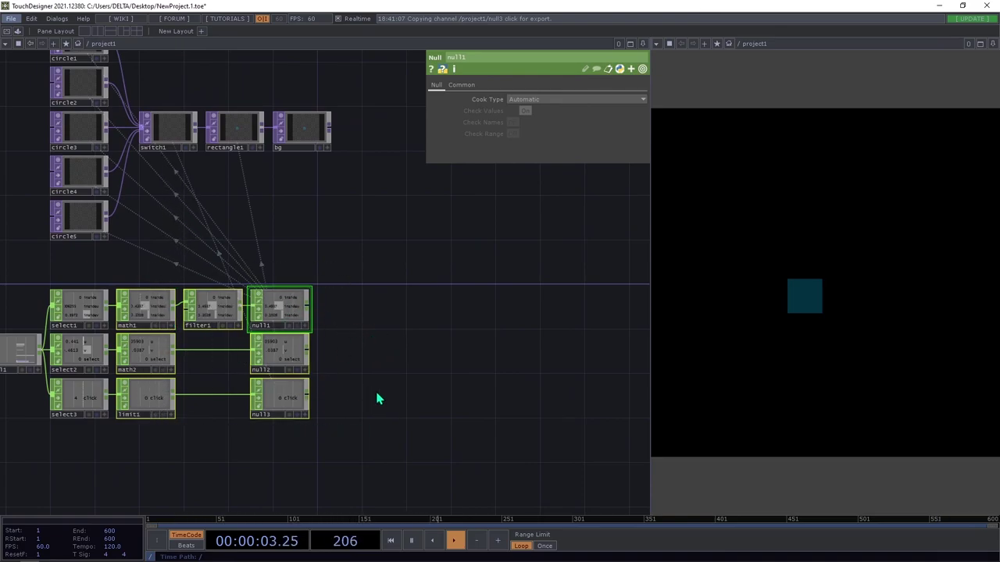